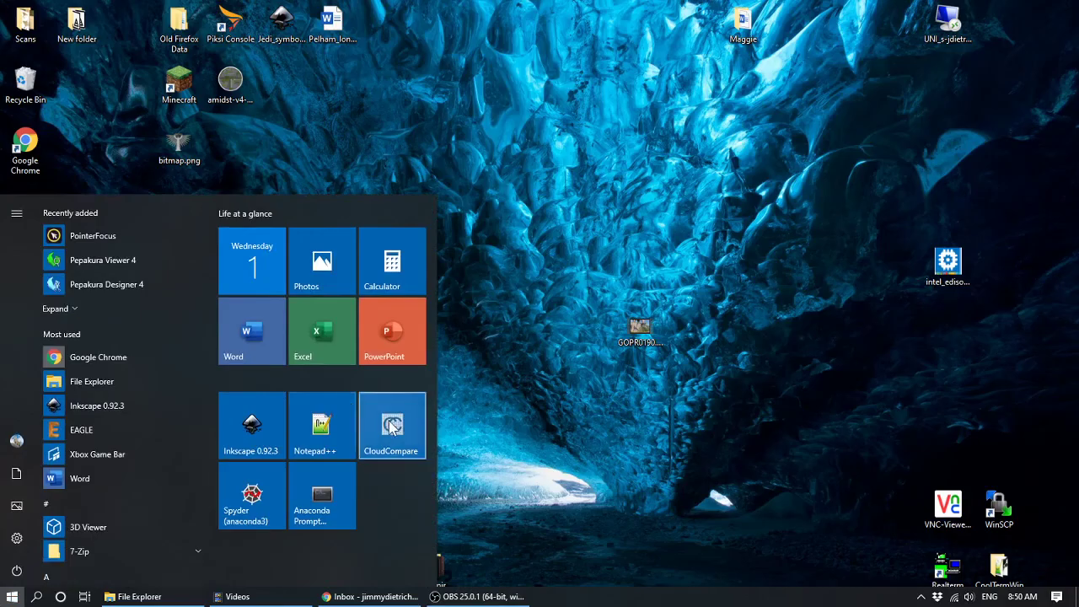
Step: Launch CloudCompare and close its console pane
{"action": "left_click", "coordinate": [390, 426]}
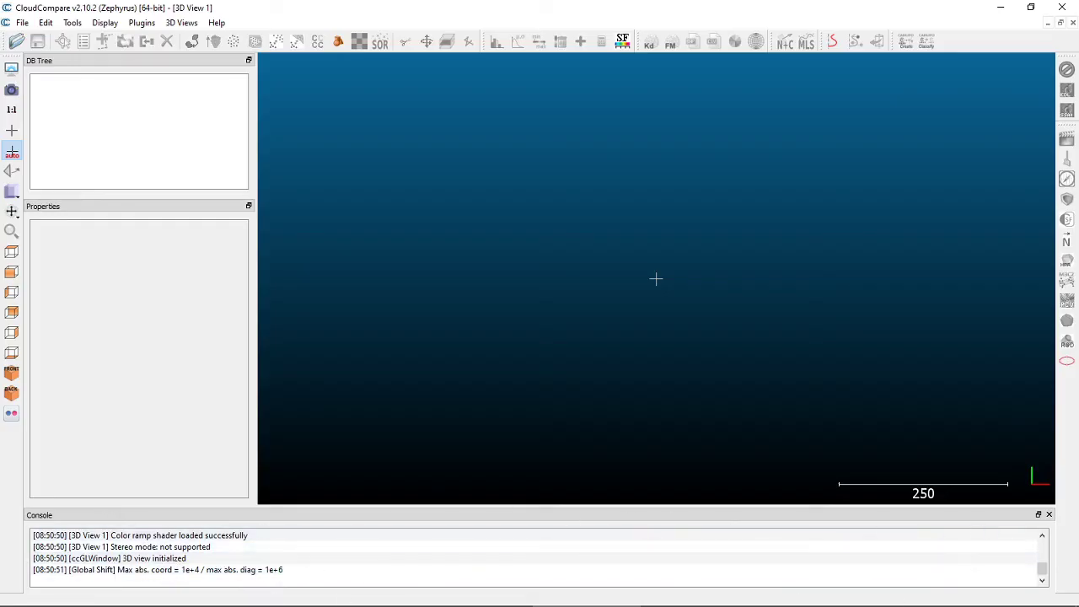
{"action": "left_click", "coordinate": [1049, 515]}
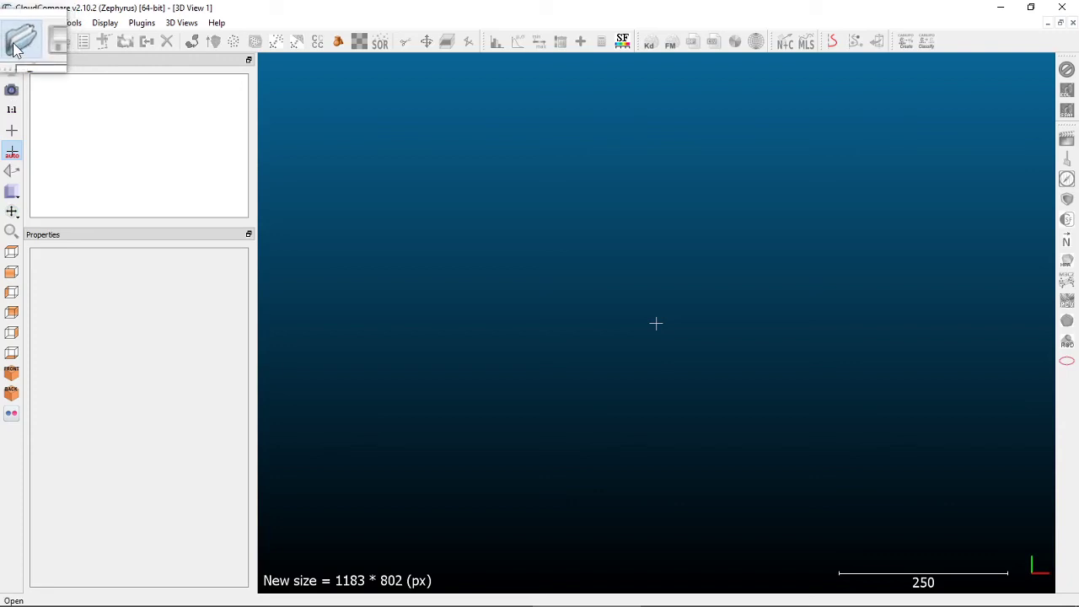
Step: Start opening a file, browse up to the subsampleing folder, and review the supported file formats
{"action": "left_click", "coordinate": [15, 49]}
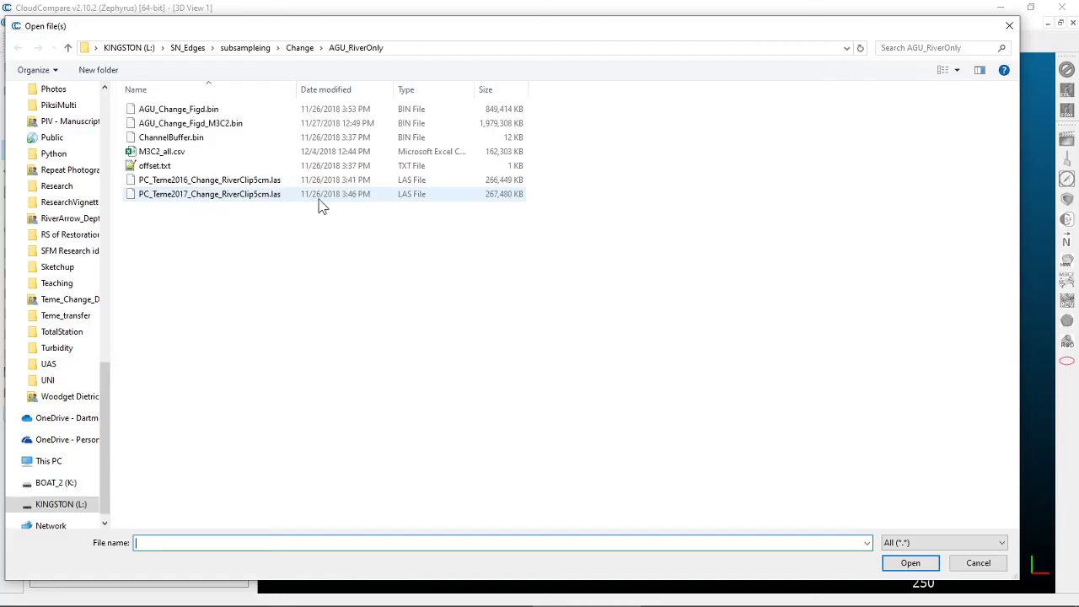
{"action": "left_click_drag", "start_coordinate": [274, 34], "coordinate": [308, 39]}
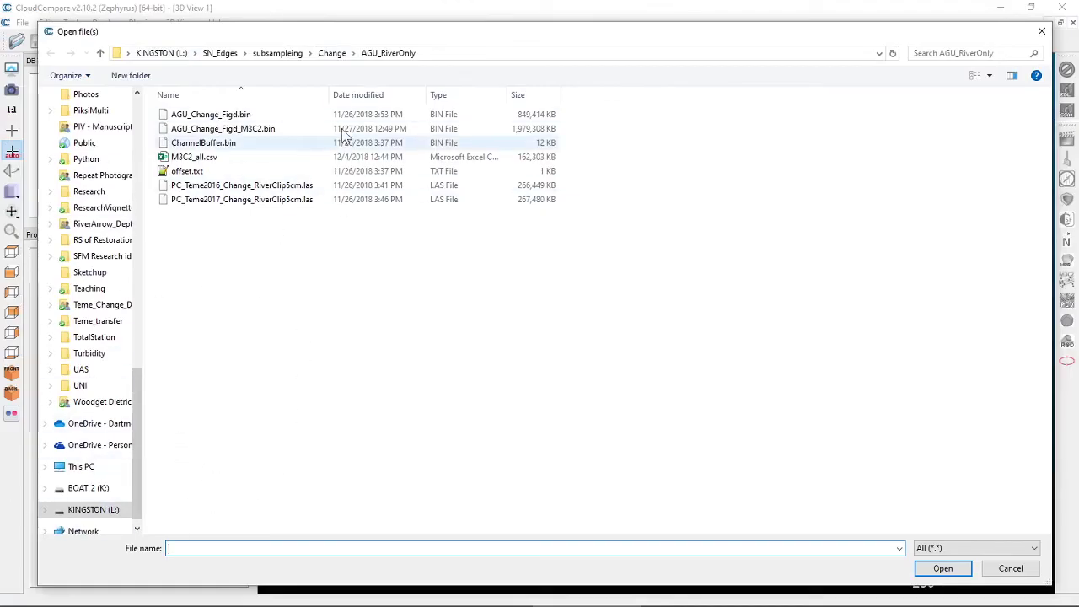
{"action": "left_click", "coordinate": [333, 56]}
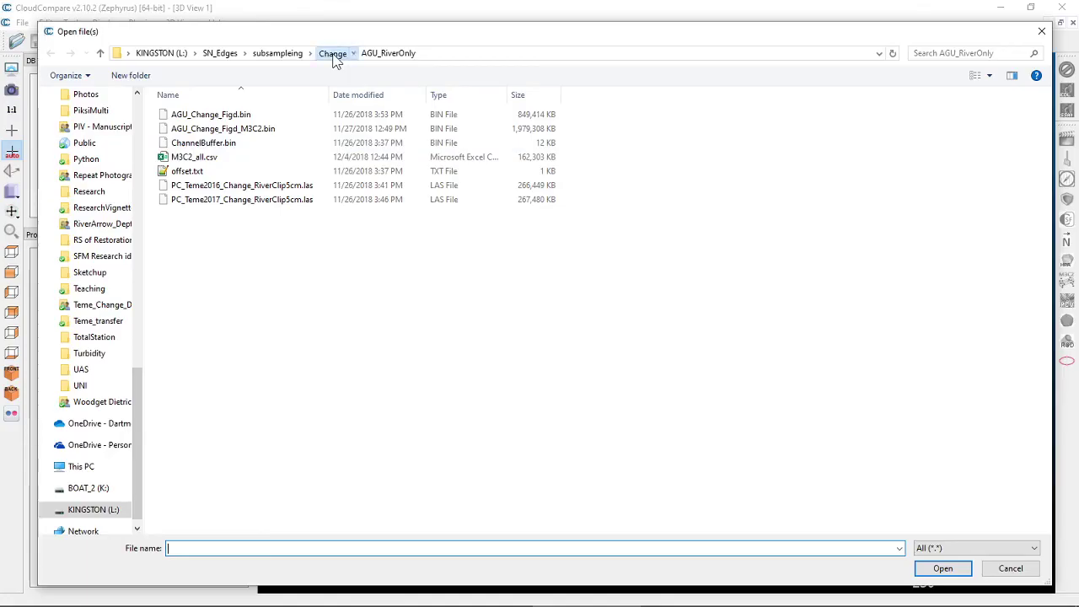
{"action": "left_click", "coordinate": [259, 53]}
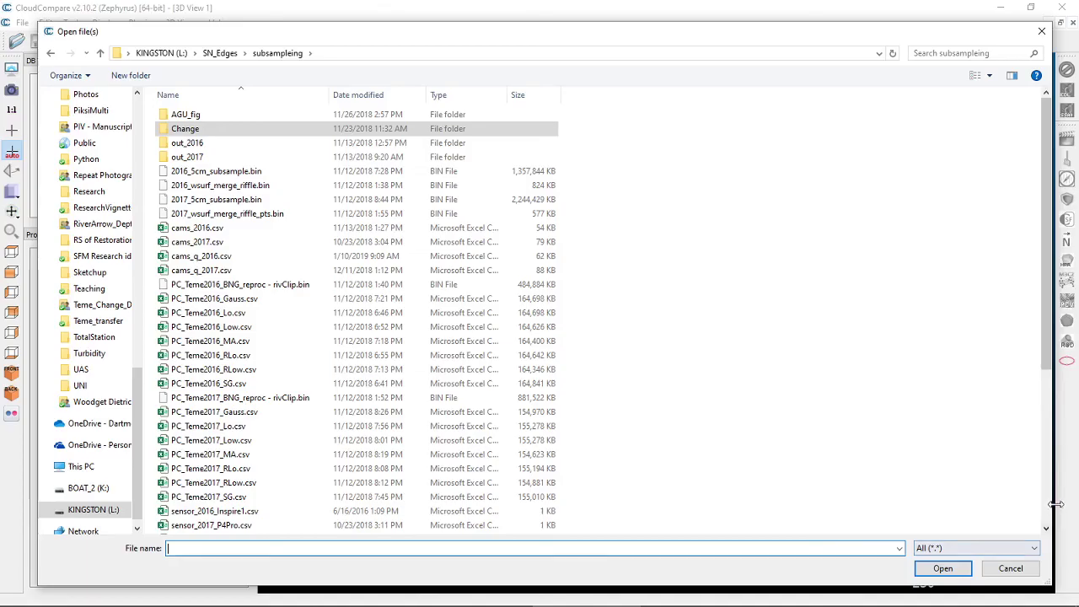
{"action": "left_click_drag", "start_coordinate": [1050, 518], "coordinate": [780, 534]}
{"action": "left_click", "coordinate": [769, 548]}
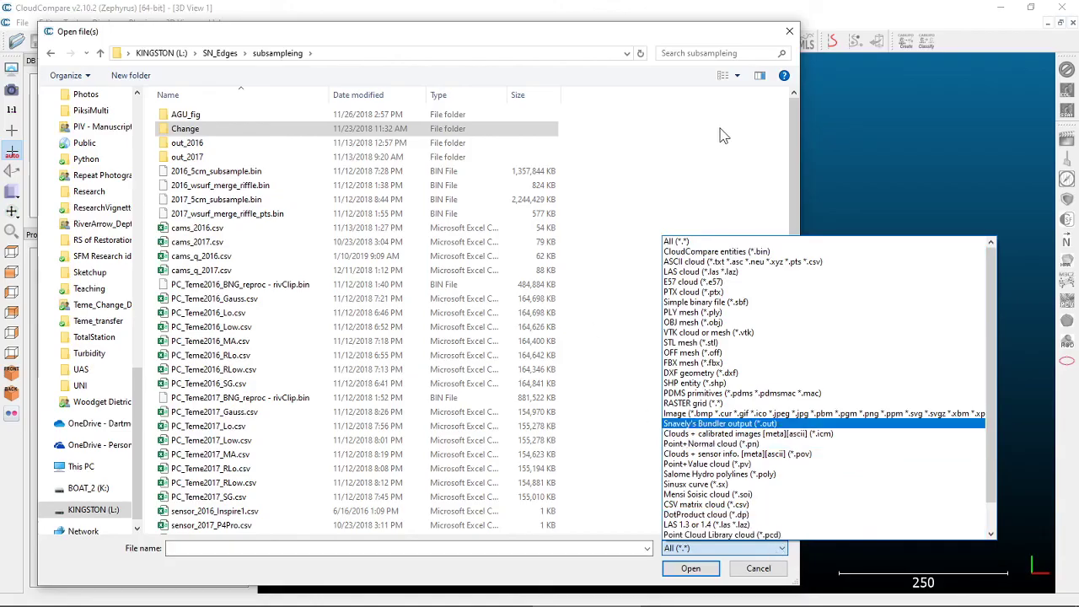
{"action": "left_click", "coordinate": [239, 165]}
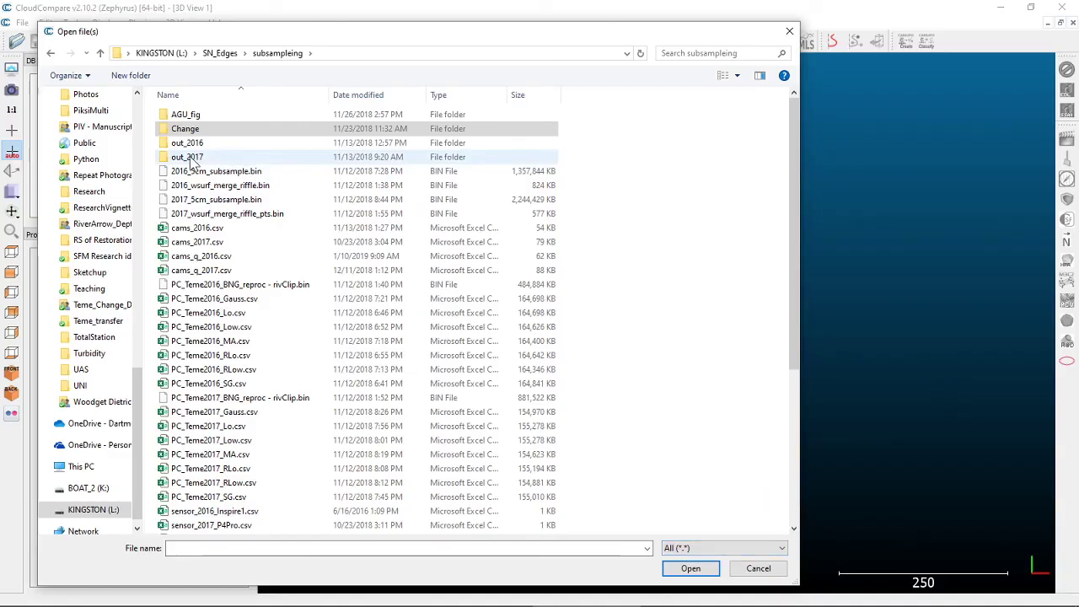
Step: Open PC_Teme2017_SG_CORR.csv from the out_2017 folder
{"action": "double_click", "coordinate": [194, 159]}
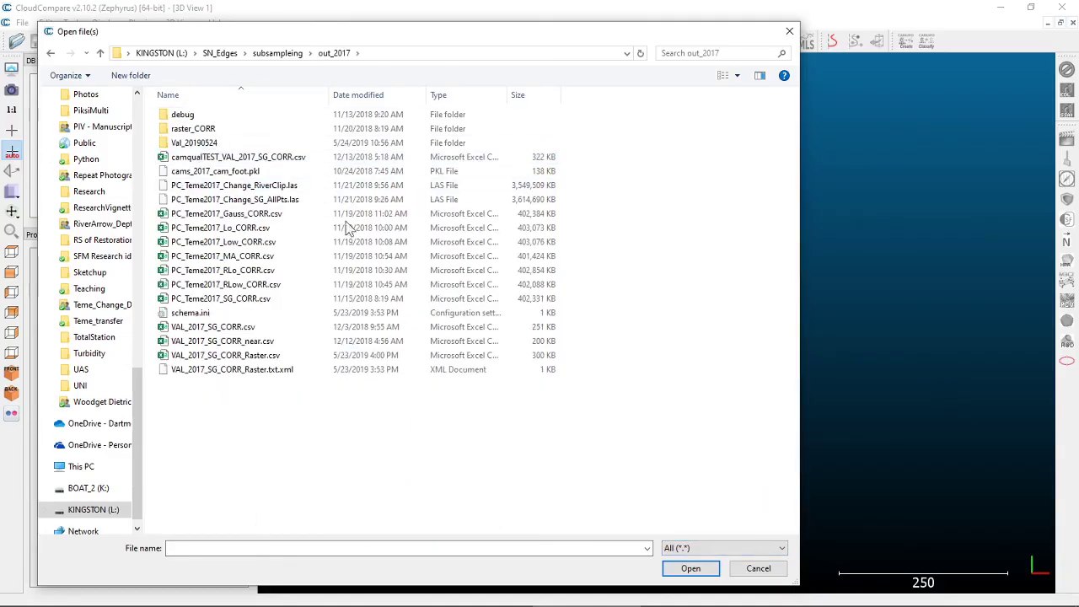
{"action": "left_click_drag", "start_coordinate": [351, 38], "coordinate": [404, 29]}
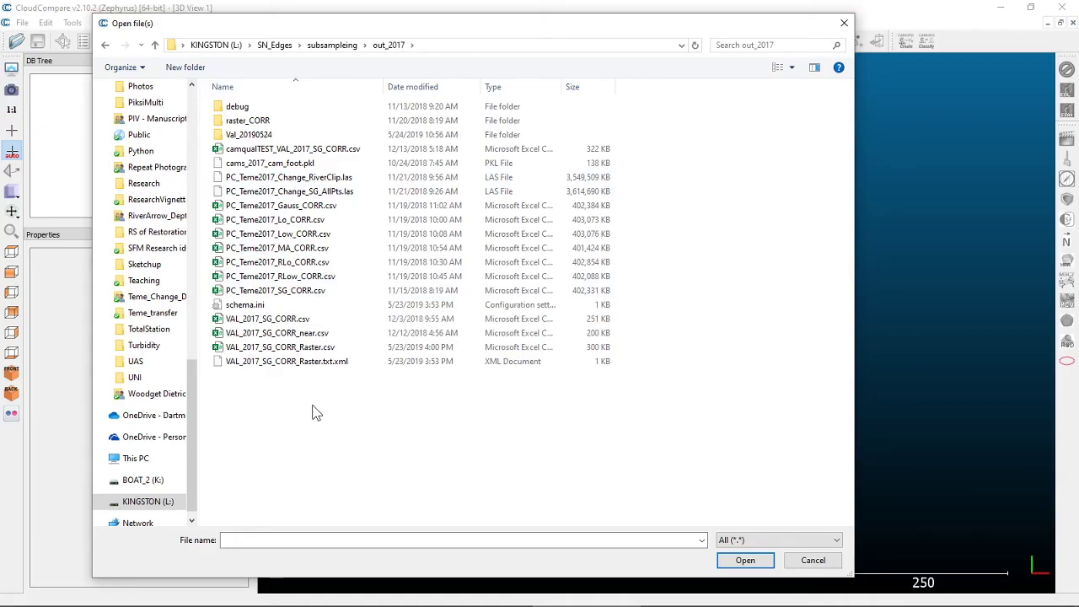
{"action": "left_click", "coordinate": [295, 295]}
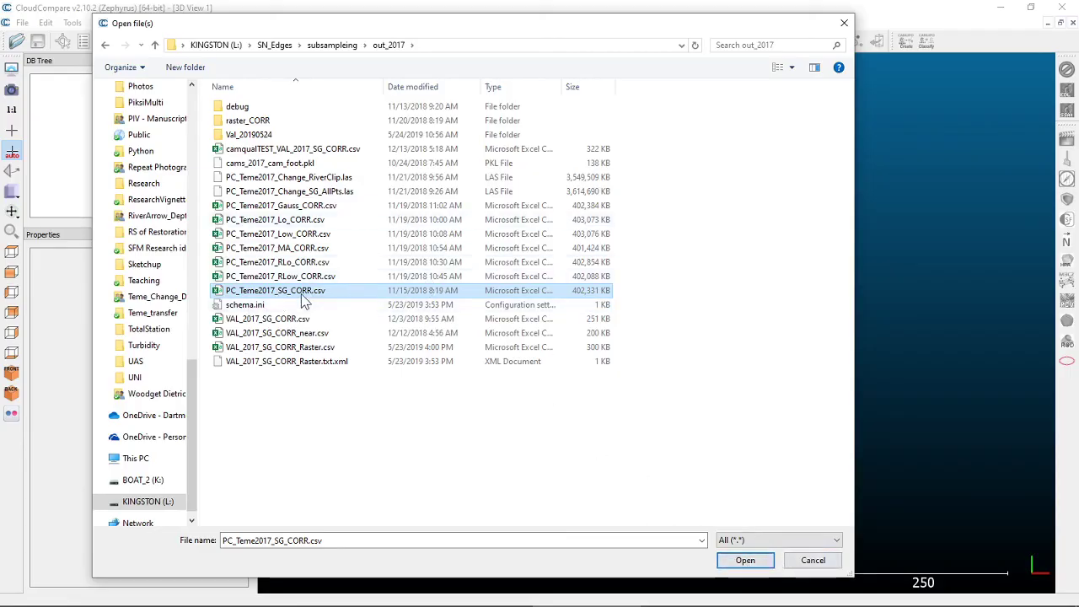
{"action": "left_click", "coordinate": [301, 295]}
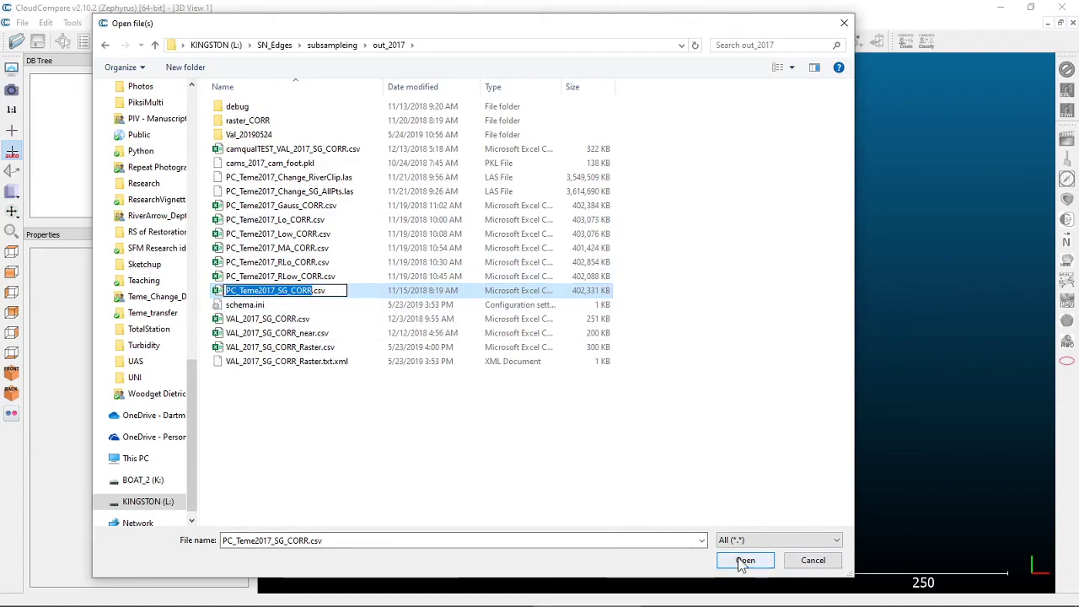
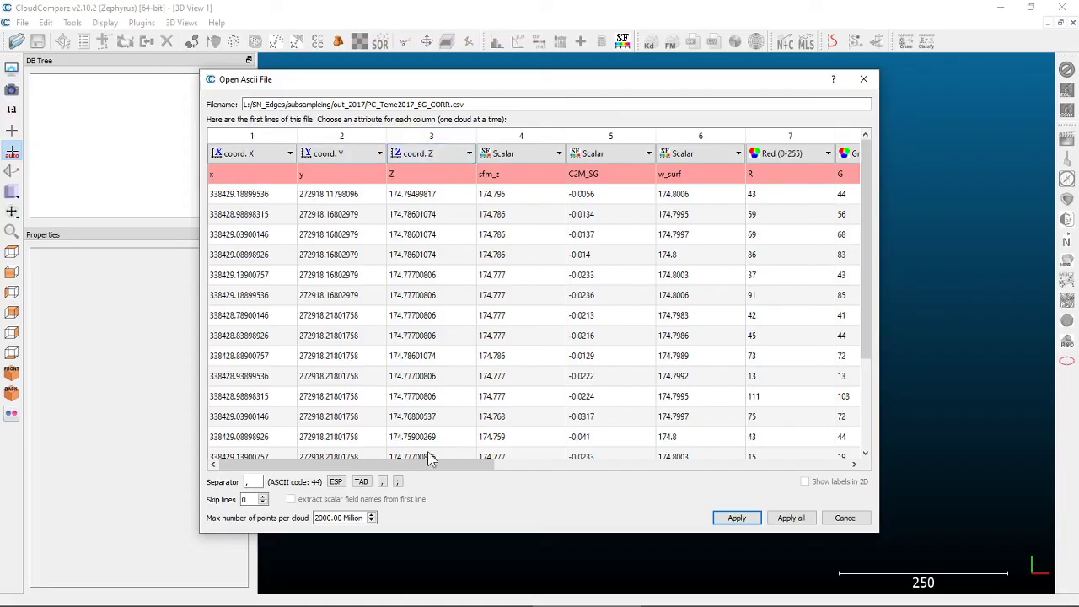
Step: Review the attribute types that can be assigned to the first column of the ASCII file
{"action": "mouse_move", "coordinate": [427, 465]}
{"action": "left_mouse_down"}
{"action": "mouse_move", "coordinate": [826, 475]}
{"action": "mouse_move", "coordinate": [498, 494]}
{"action": "mouse_move", "coordinate": [478, 479]}
{"action": "mouse_move", "coordinate": [409, 474]}
{"action": "left_mouse_up"}
{"action": "left_click", "coordinate": [279, 156]}
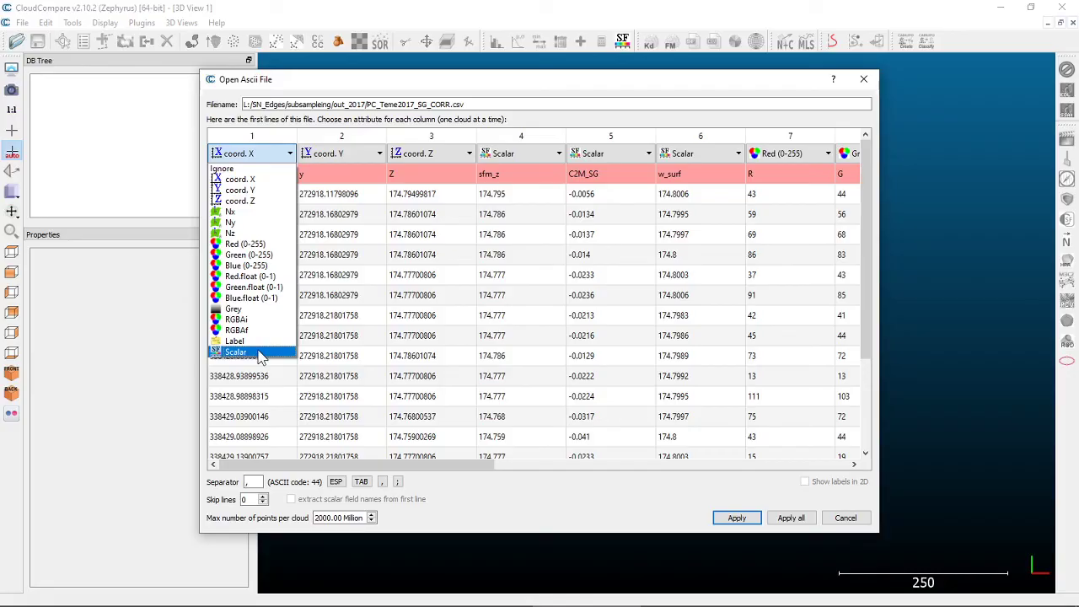
{"action": "left_click", "coordinate": [274, 156]}
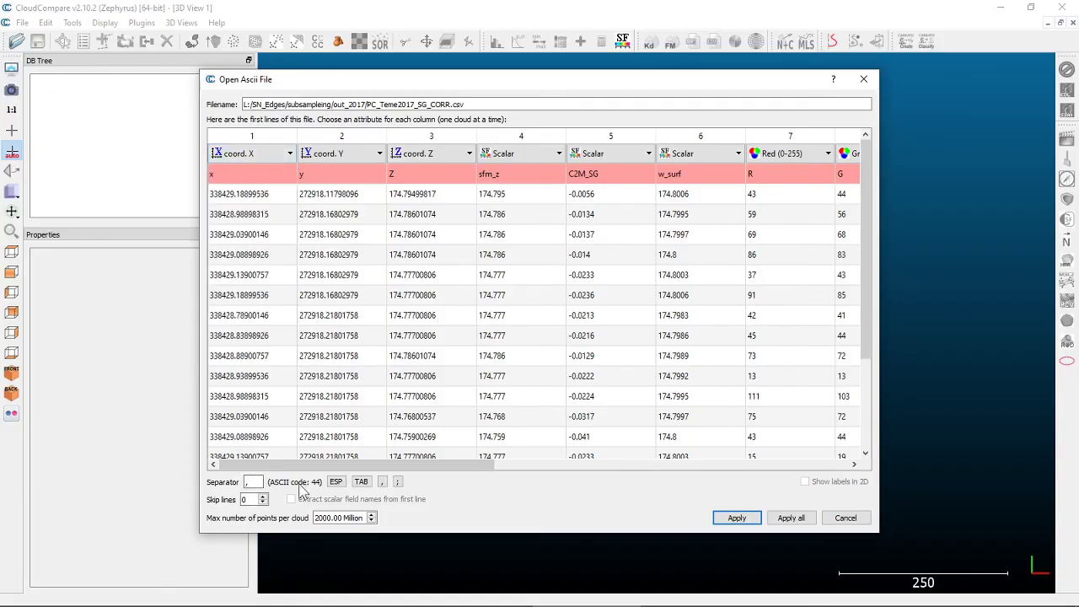
Step: Skip 1 line with scalar field names extracted from the first line, check the remaining columns, and apply the ASCII import settings
{"action": "double_click", "coordinate": [245, 482]}
{"action": "left_click", "coordinate": [256, 482]}
{"action": "left_click", "coordinate": [263, 496]}
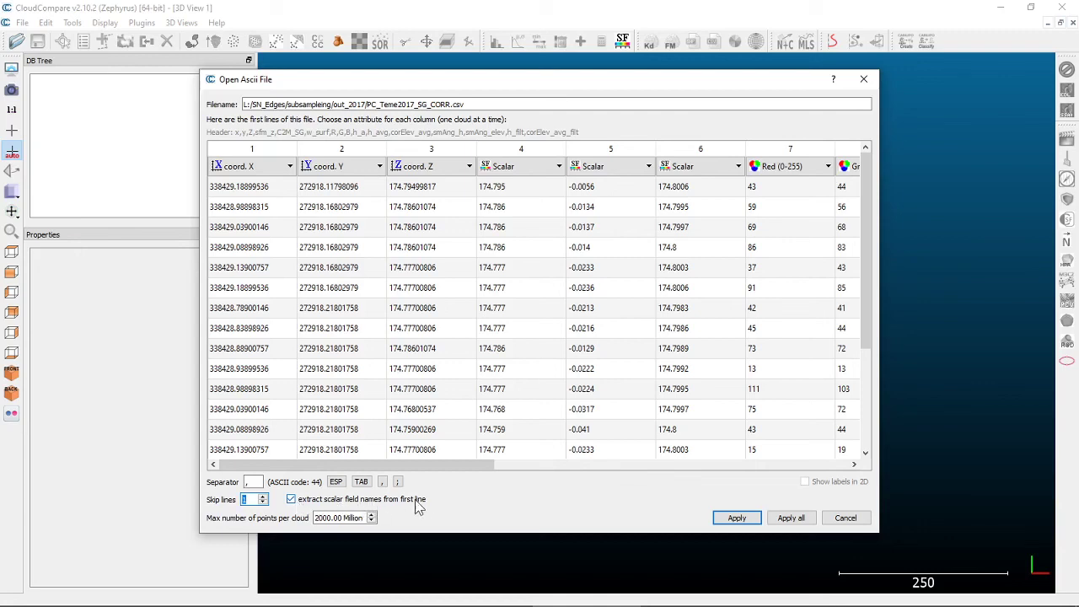
{"action": "left_click_drag", "start_coordinate": [346, 472], "coordinate": [708, 468]}
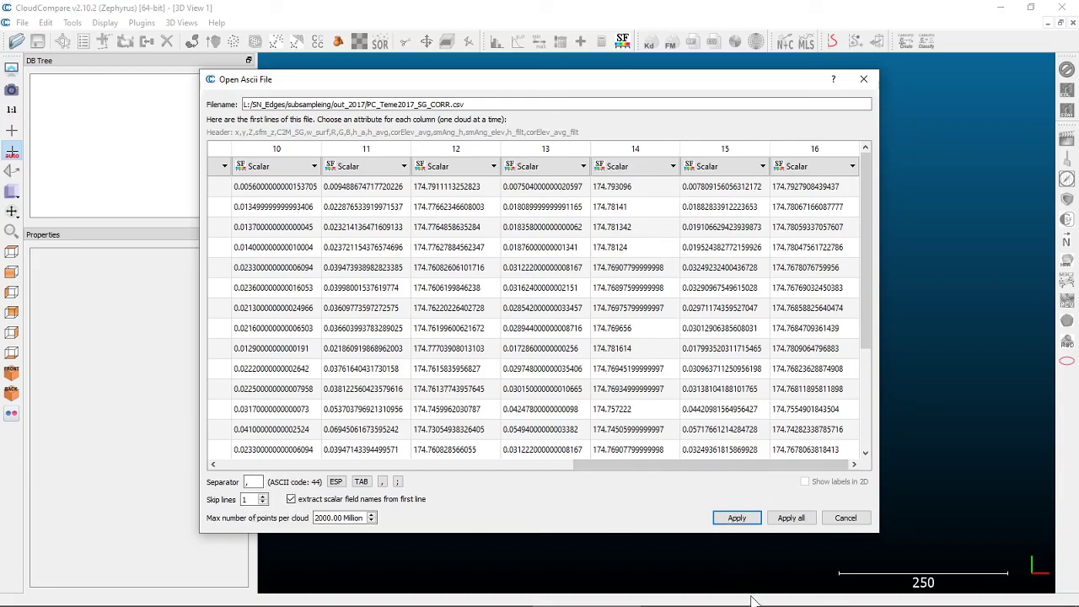
{"action": "left_click", "coordinate": [730, 520]}
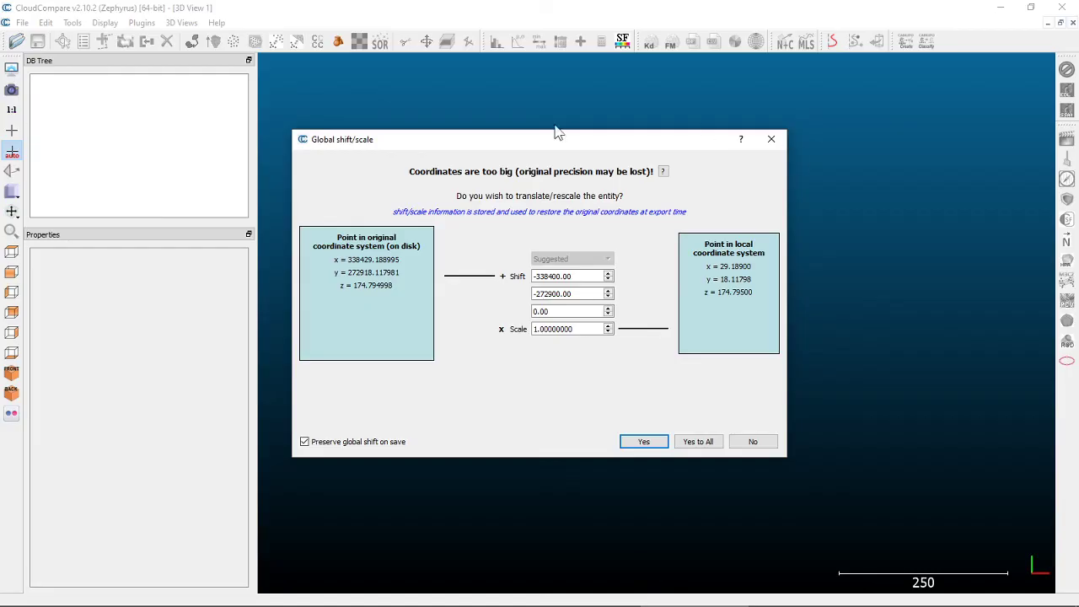
Step: Accept the suggested global shift of -338400, -272900, 0 at scale 1 to load the point cloud
{"action": "left_click", "coordinate": [546, 276]}
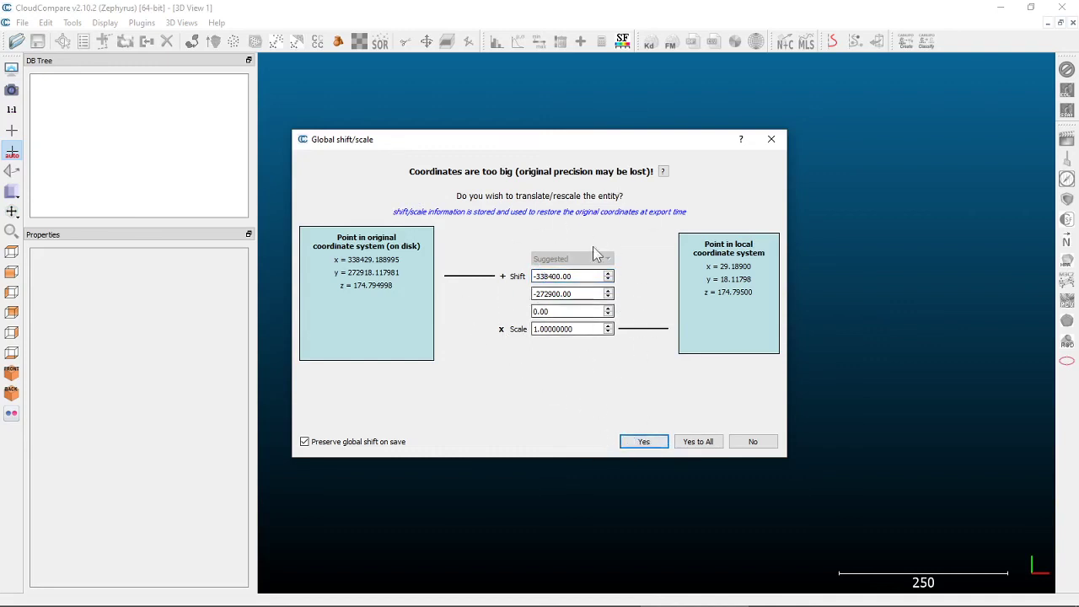
{"action": "left_click", "coordinate": [635, 447]}
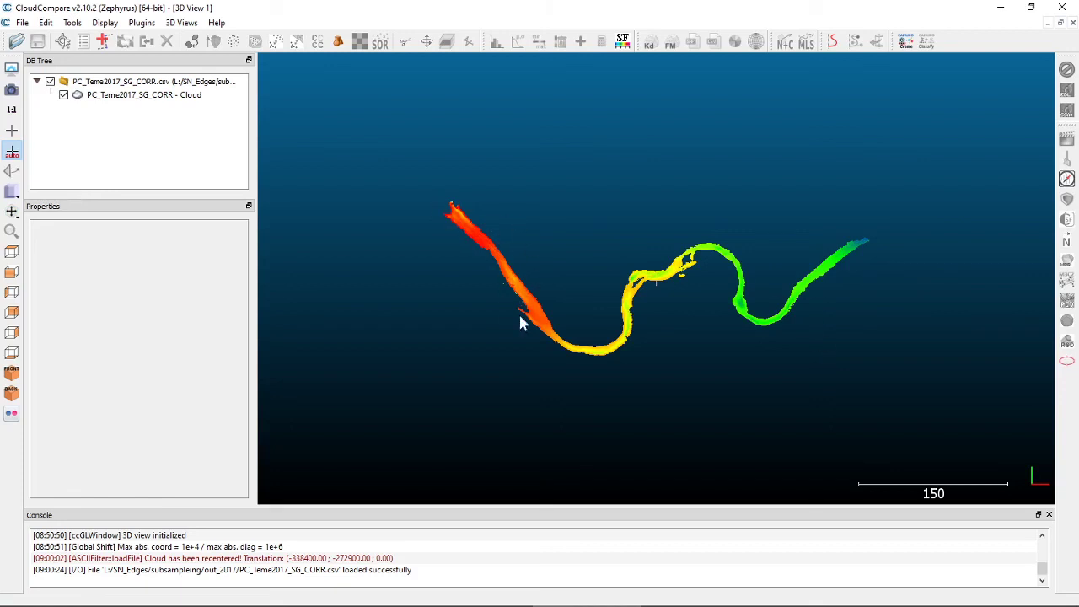
{"action": "scroll", "coordinate": [578, 271], "scroll_direction": "up", "scroll_amount": 3}
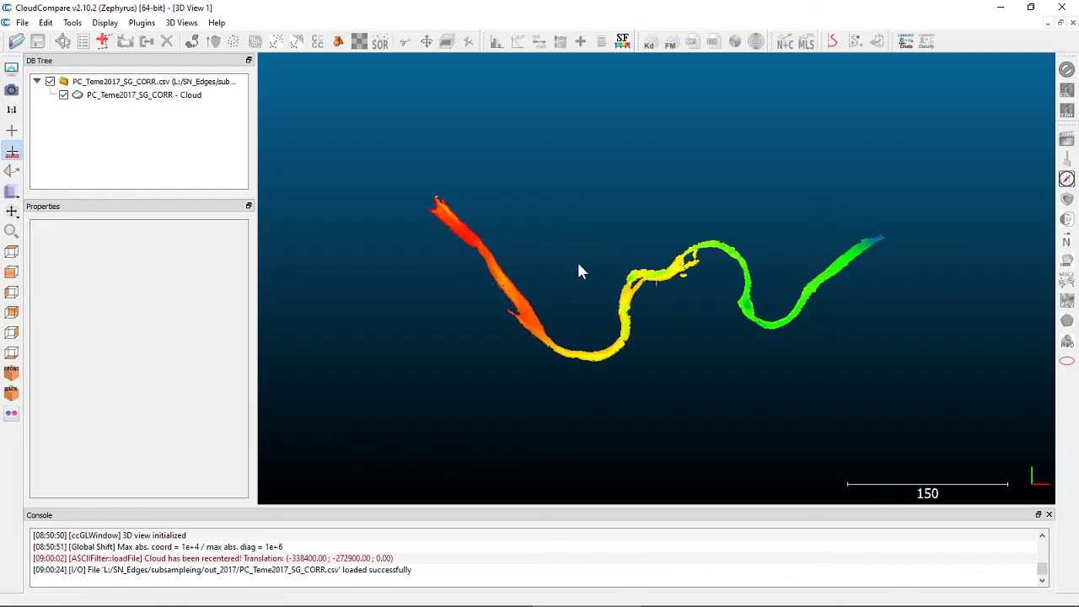
{"action": "scroll", "coordinate": [578, 270], "scroll_direction": "up", "scroll_amount": 1}
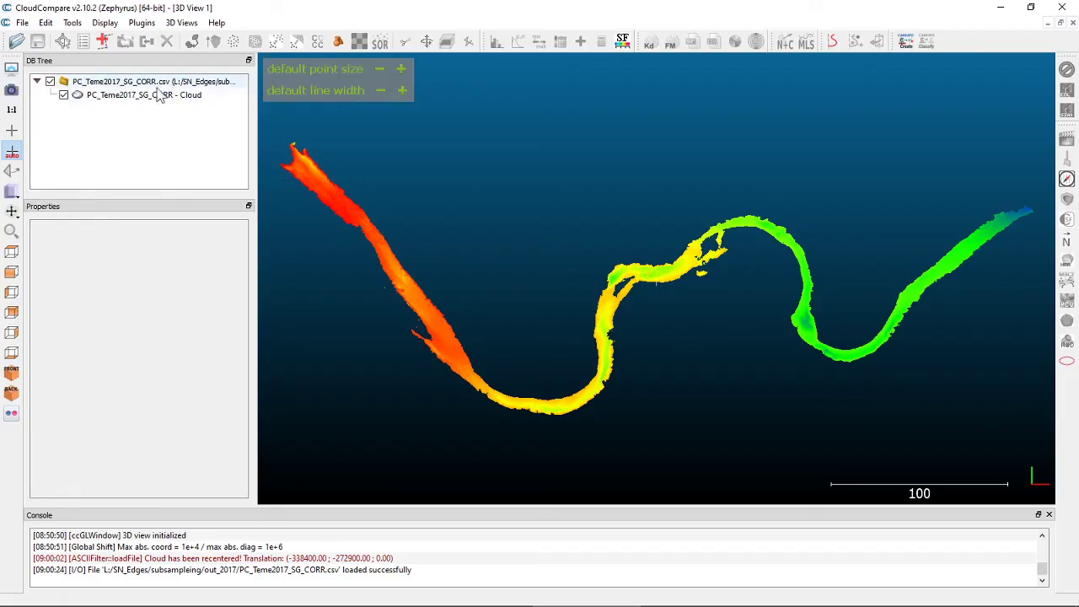
Step: Select the PC_Teme2017_SG_CORR cloud and view its properties
{"action": "left_click", "coordinate": [195, 95]}
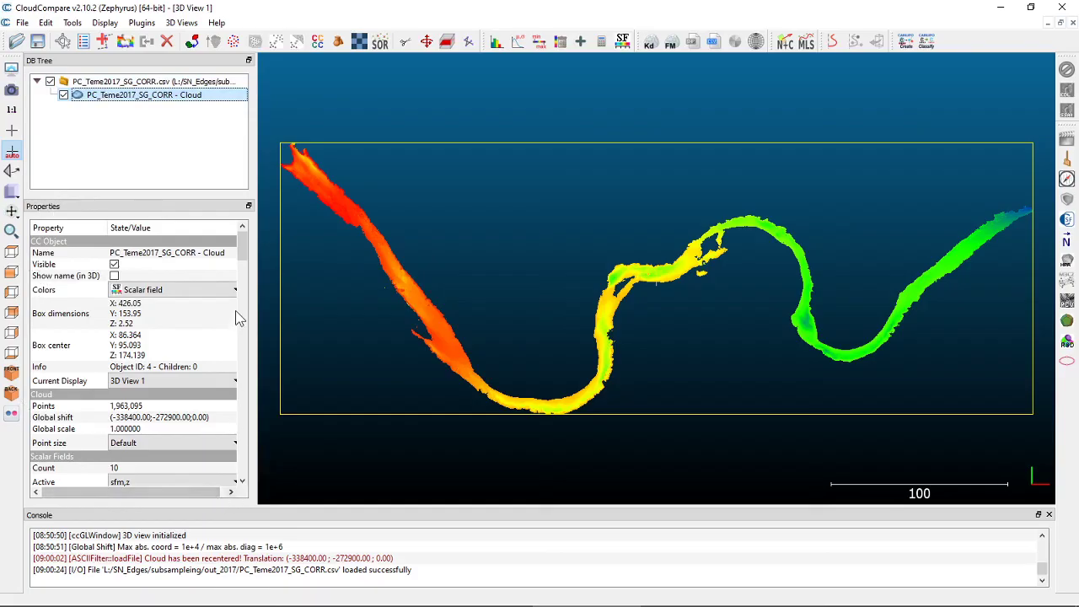
{"action": "left_click", "coordinate": [243, 253]}
{"action": "scroll", "coordinate": [248, 262], "scroll_direction": "down", "scroll_amount": 1}
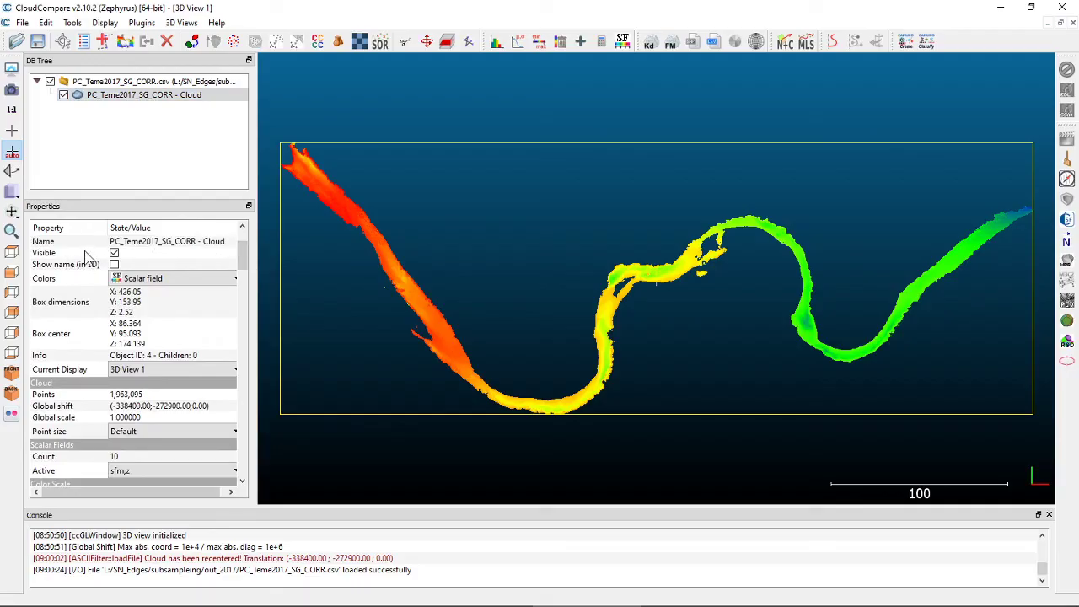
Step: Hide and reshow the cloud, first through its tree entry and again through its Visible property
{"action": "left_click", "coordinate": [64, 96]}
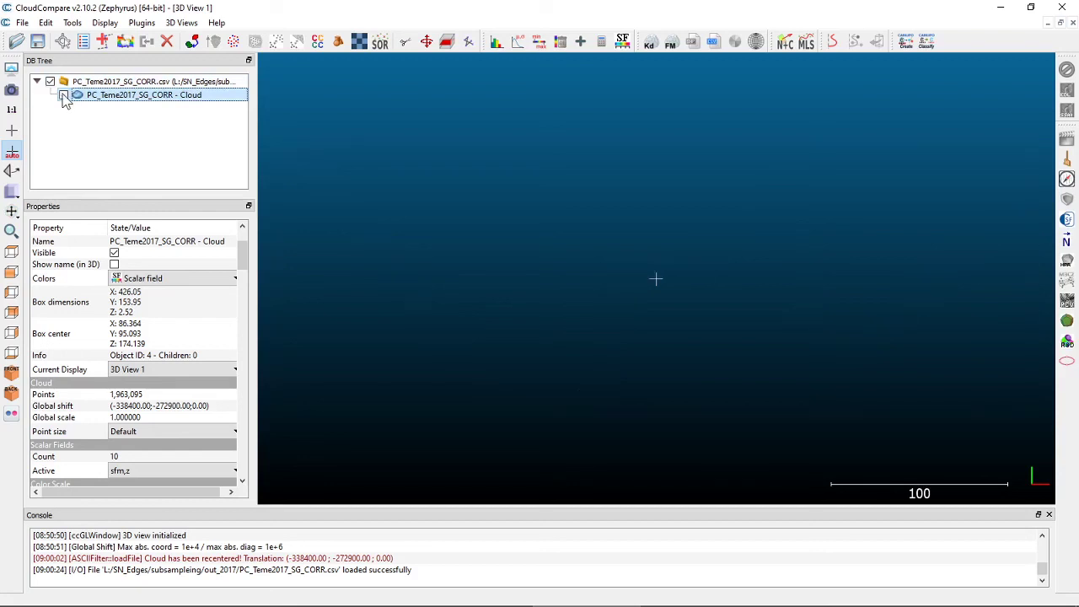
{"action": "left_click", "coordinate": [65, 96]}
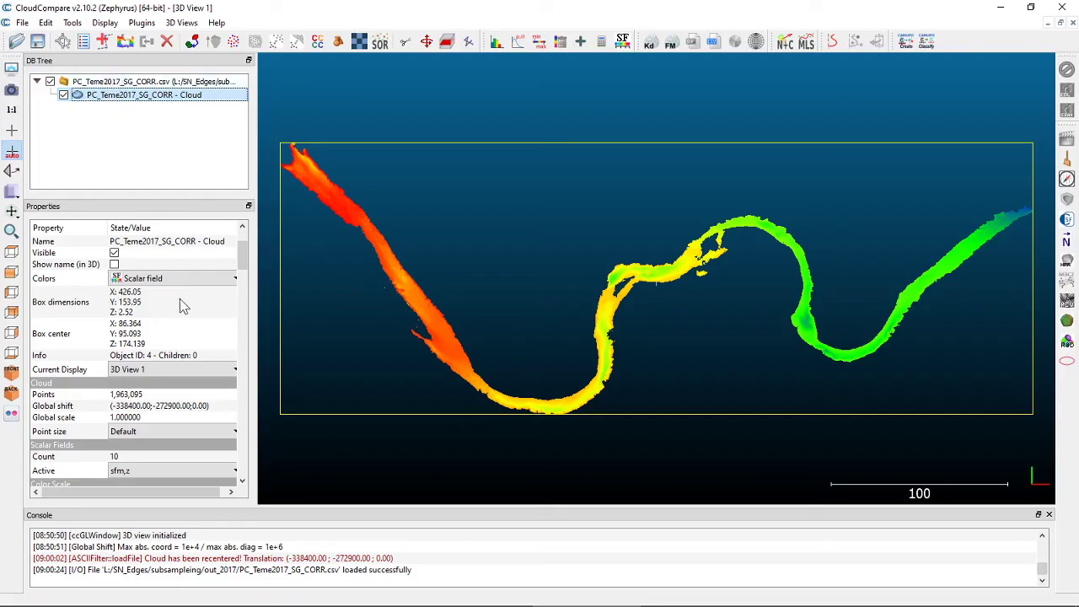
{"action": "left_click", "coordinate": [114, 254]}
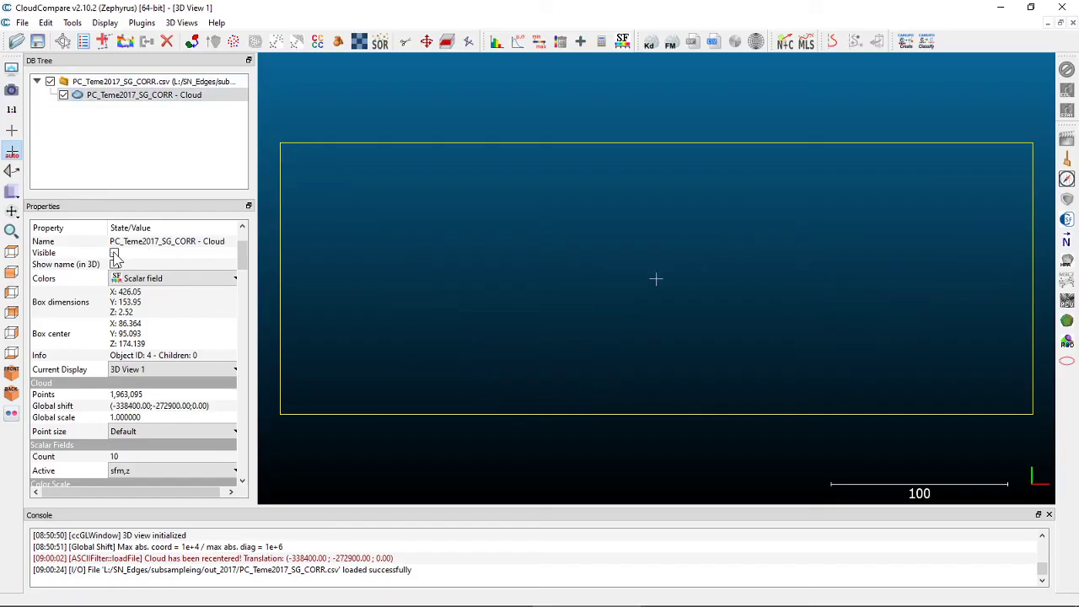
{"action": "left_click", "coordinate": [114, 254]}
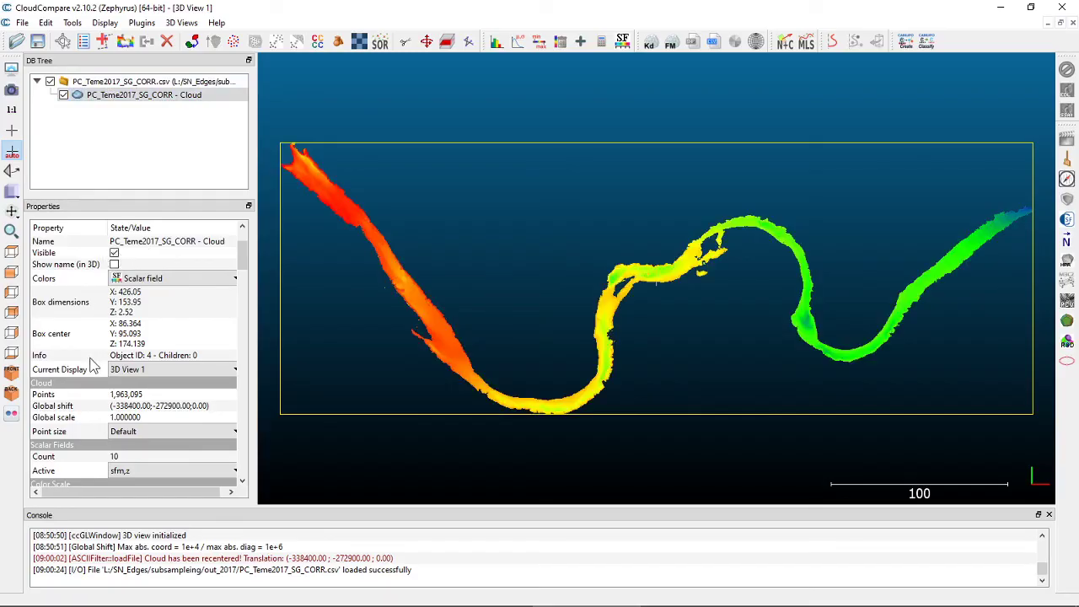
Step: Color the cloud by RGB and inspect the middle river reach up close
{"action": "left_click", "coordinate": [160, 280]}
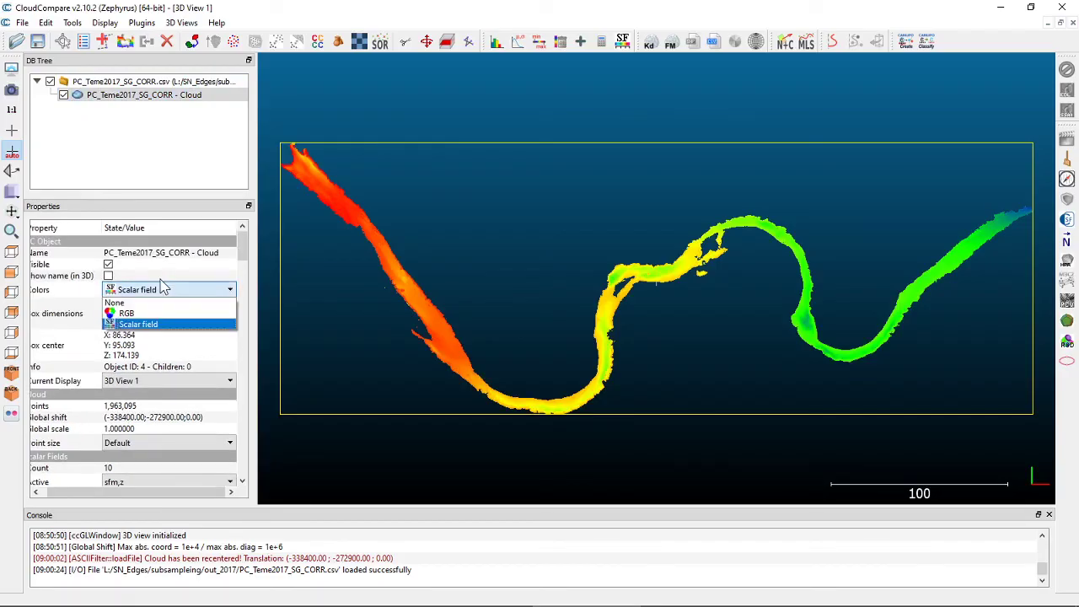
{"action": "left_click", "coordinate": [126, 314]}
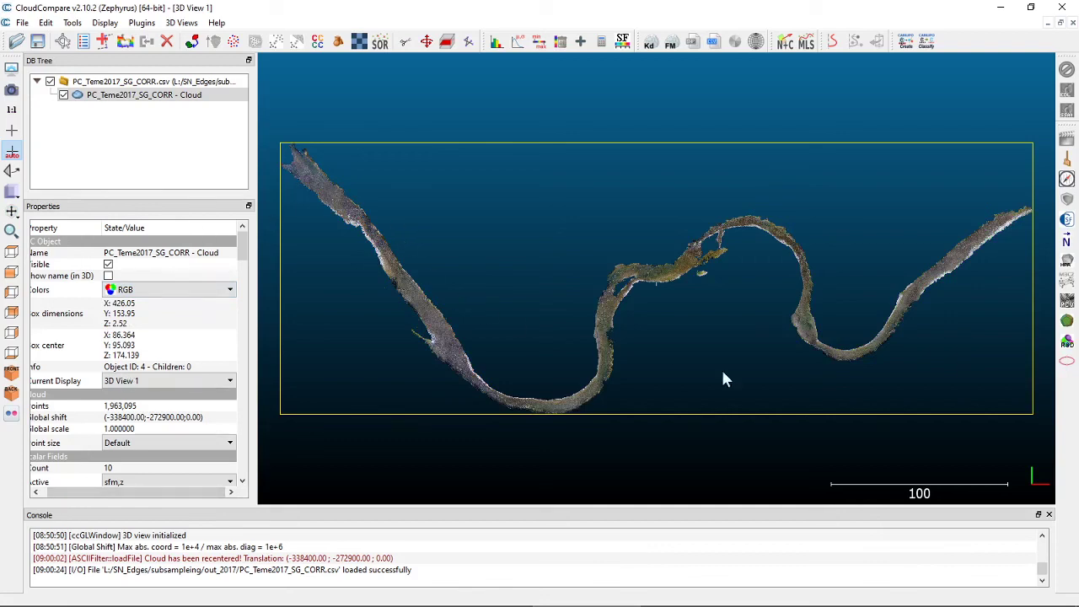
{"action": "scroll", "coordinate": [363, 257], "scroll_direction": "up", "scroll_amount": 10}
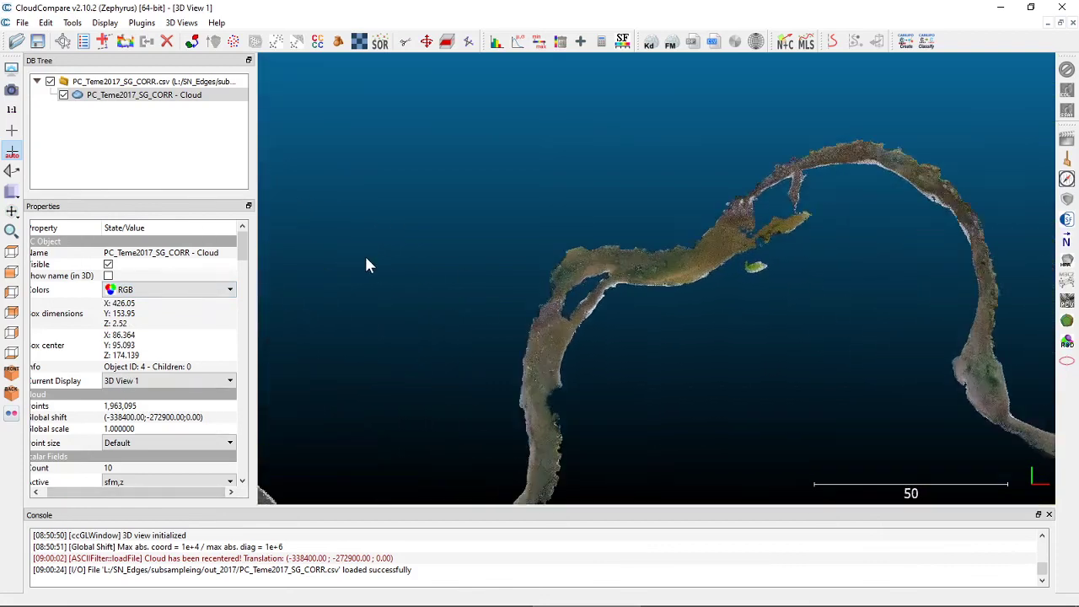
{"action": "scroll", "coordinate": [573, 306], "scroll_direction": "up", "scroll_amount": 5}
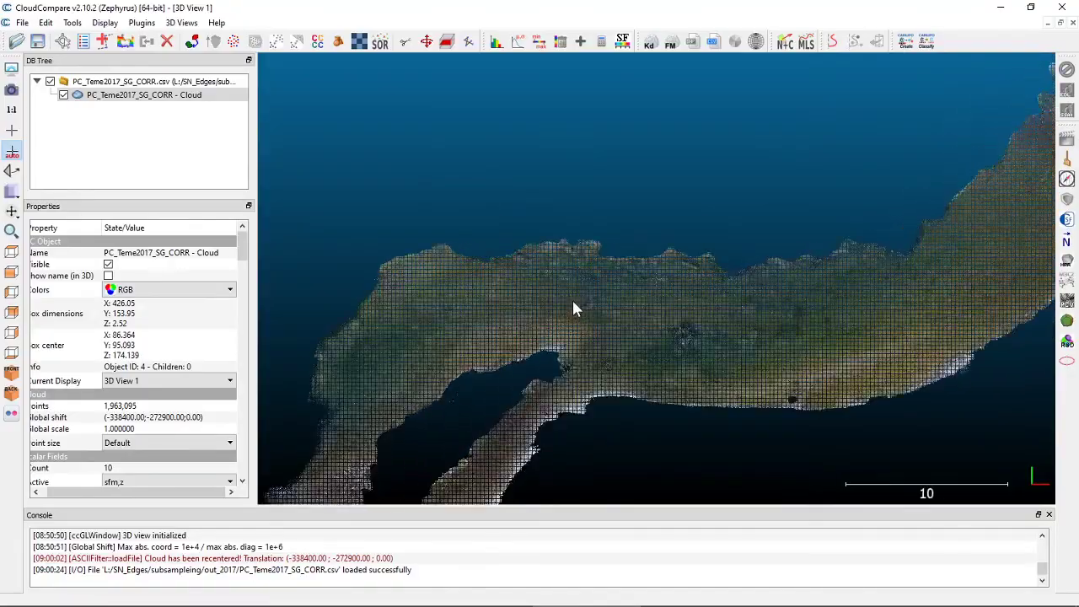
{"action": "scroll", "coordinate": [573, 300], "scroll_direction": "down", "scroll_amount": 1}
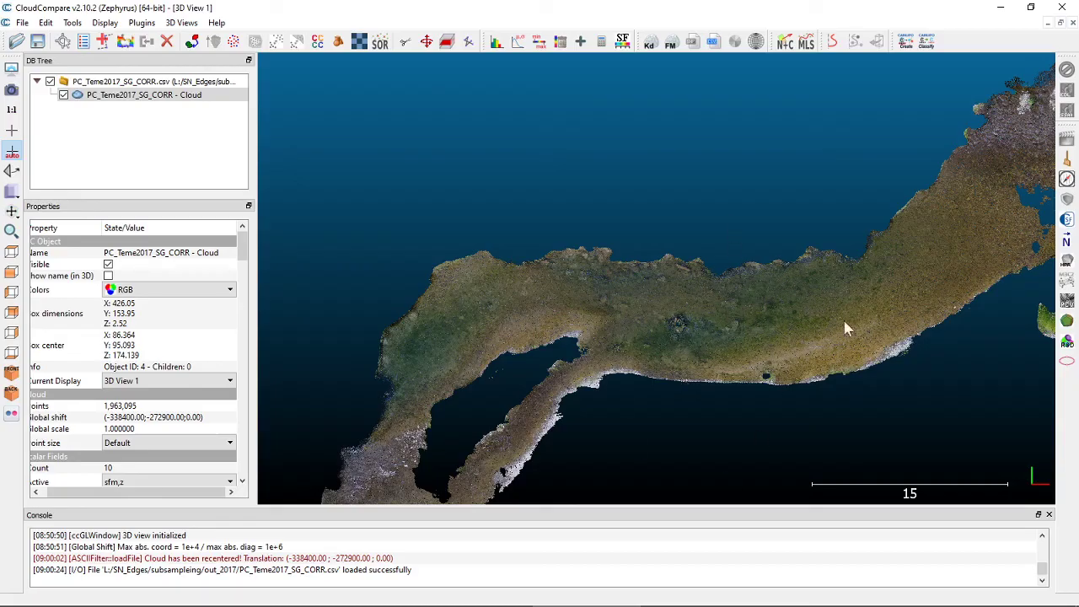
{"action": "scroll", "coordinate": [754, 308], "scroll_direction": "down", "scroll_amount": 8}
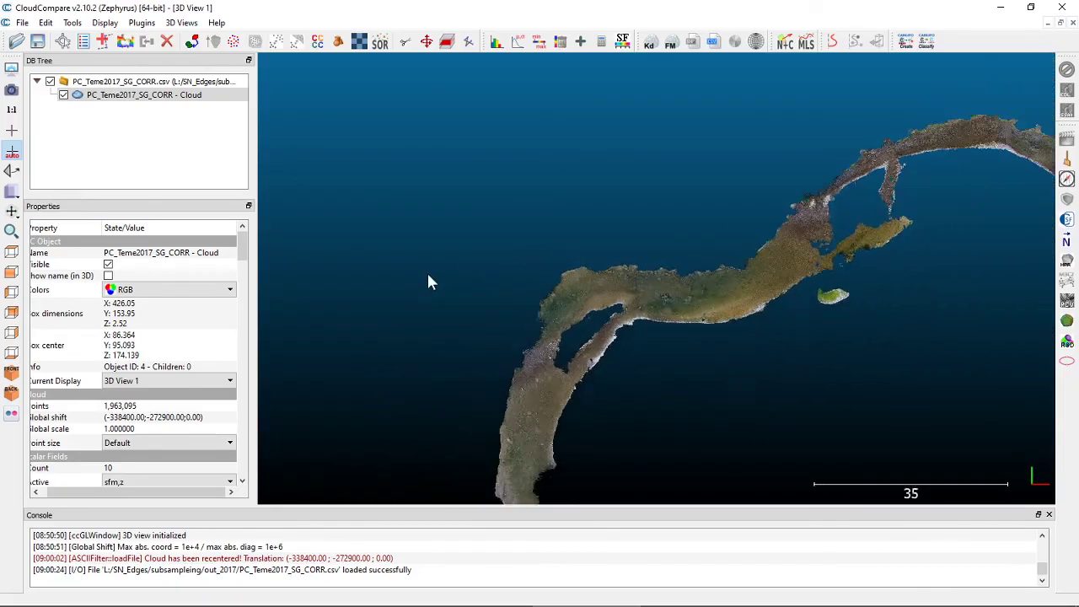
Step: Switch the cloud's colors back to the scalar field
{"action": "scroll", "coordinate": [410, 282], "scroll_direction": "down", "scroll_amount": 1}
{"action": "left_click", "coordinate": [173, 289]}
{"action": "left_click", "coordinate": [139, 324]}
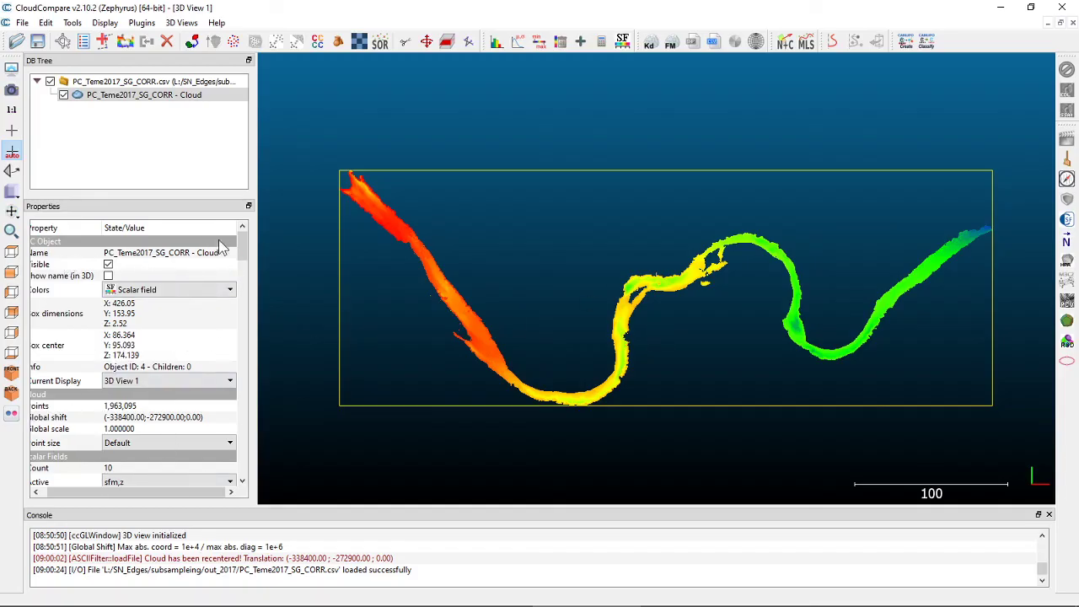
Step: Try a point size of 6 on a close-up of the cloud and set it back to Default
{"action": "mouse_move", "coordinate": [216, 490]}
{"action": "left_mouse_down"}
{"action": "mouse_move", "coordinate": [194, 491]}
{"action": "mouse_move", "coordinate": [203, 484]}
{"action": "left_mouse_up"}
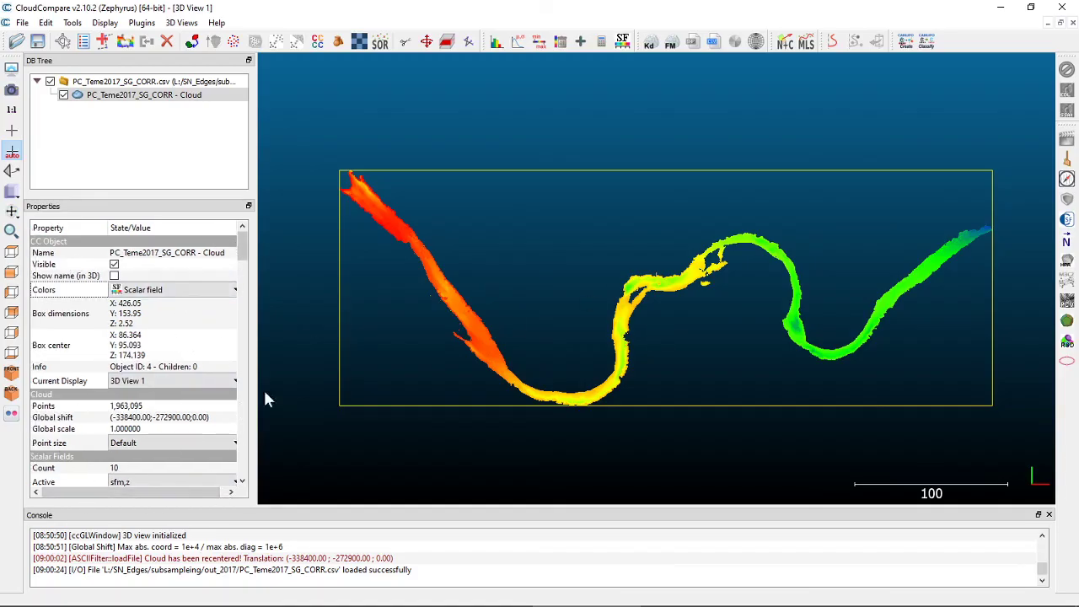
{"action": "scroll", "coordinate": [247, 253], "scroll_direction": "down", "scroll_amount": 5}
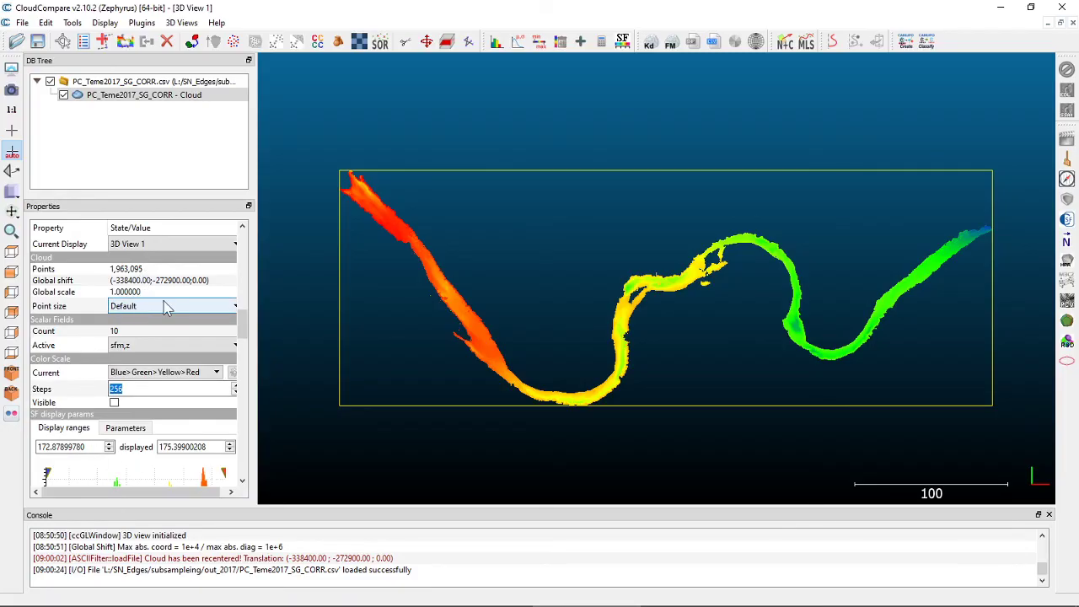
{"action": "scroll", "coordinate": [548, 353], "scroll_direction": "up", "scroll_amount": 10}
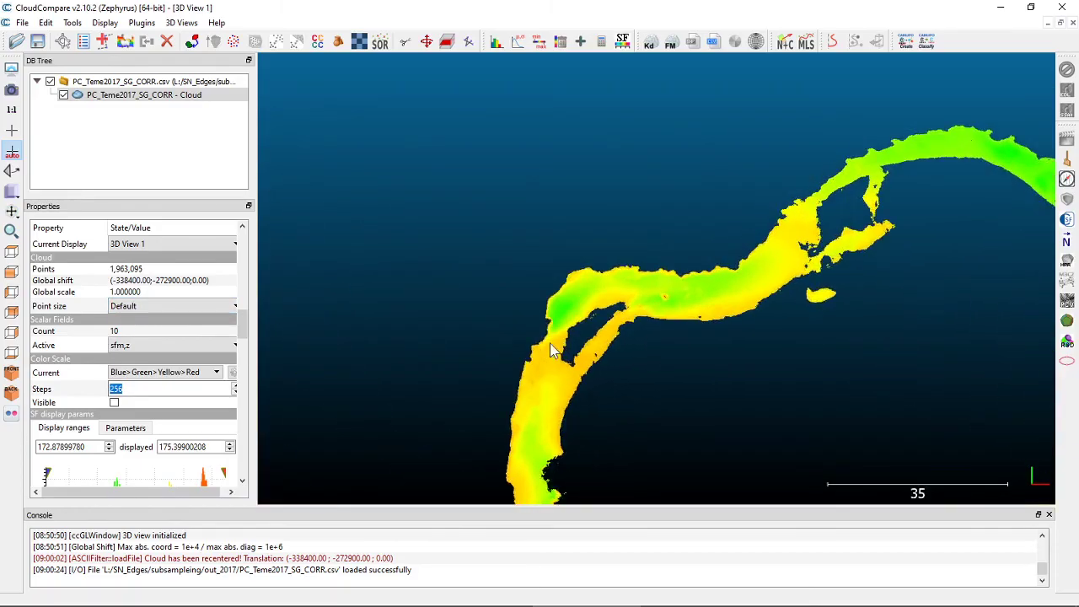
{"action": "scroll", "coordinate": [549, 348], "scroll_direction": "up", "scroll_amount": 5}
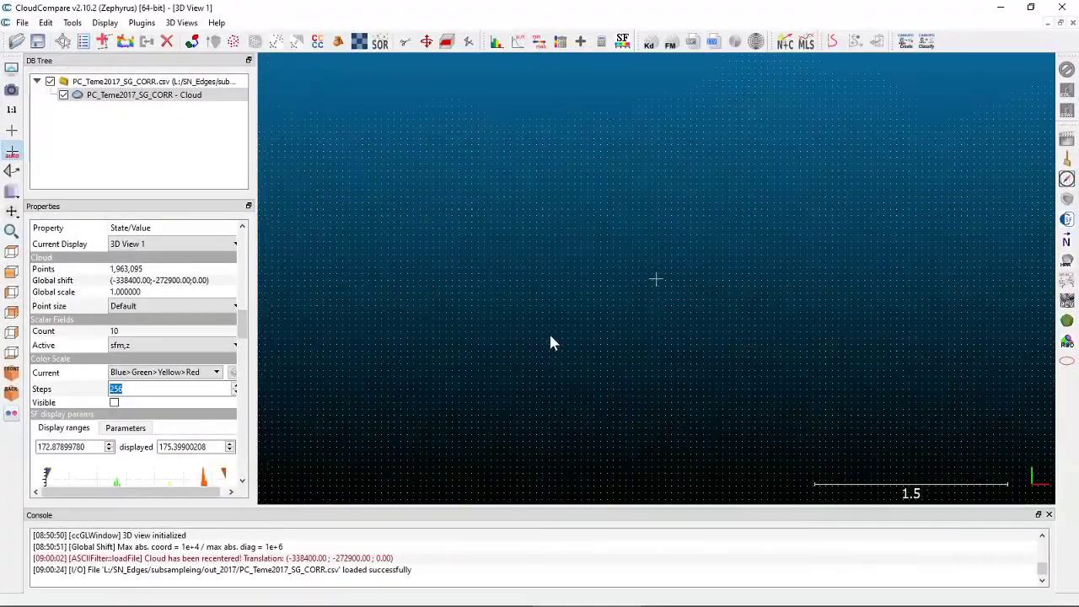
{"action": "scroll", "coordinate": [549, 342], "scroll_direction": "up", "scroll_amount": 3}
{"action": "left_click", "coordinate": [140, 309]}
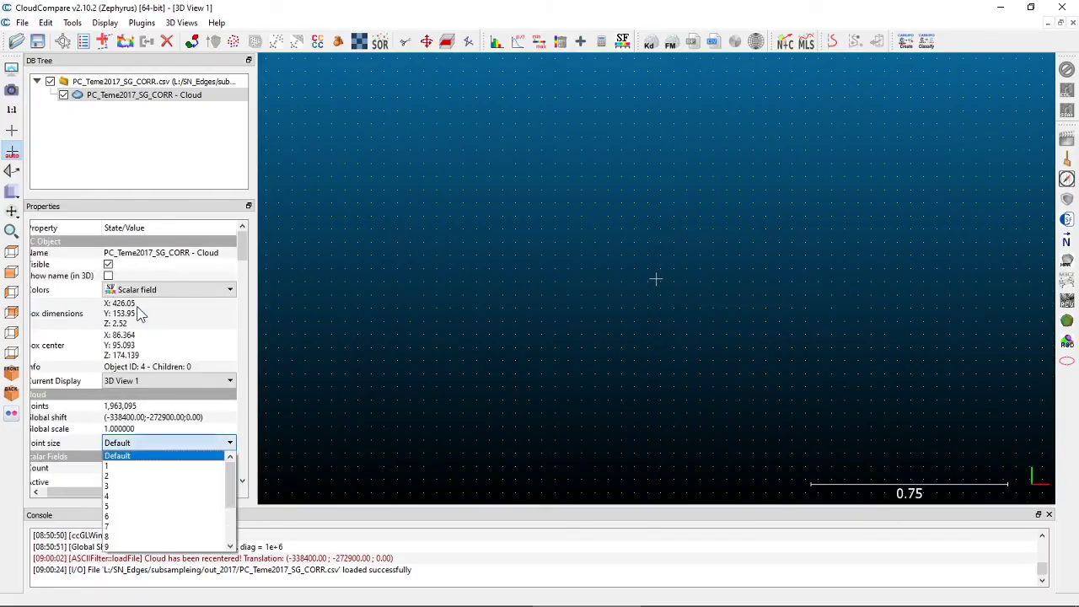
{"action": "left_click", "coordinate": [145, 518]}
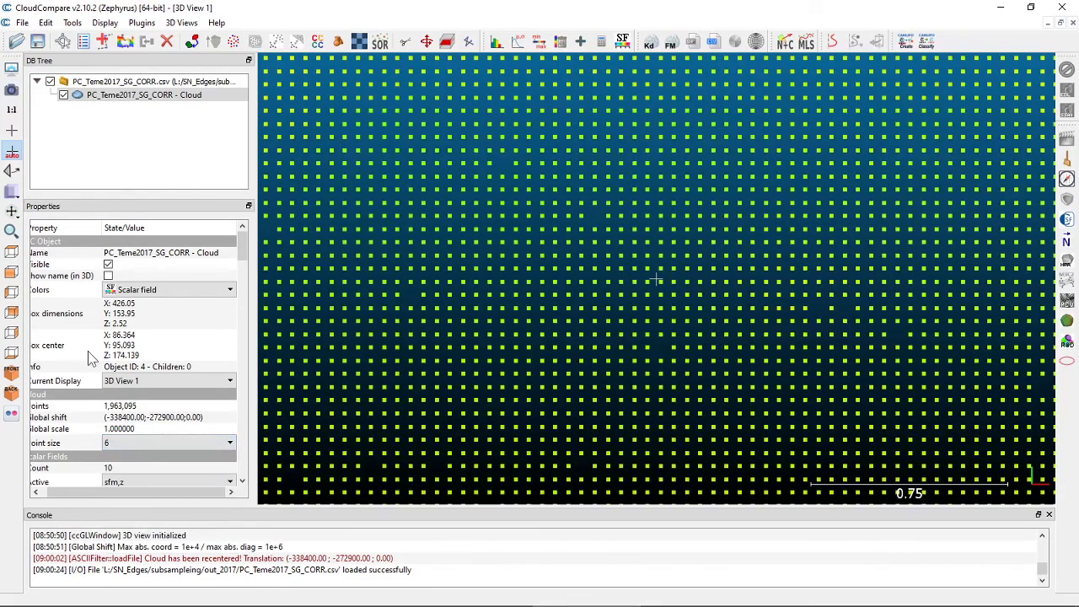
{"action": "left_click", "coordinate": [159, 442]}
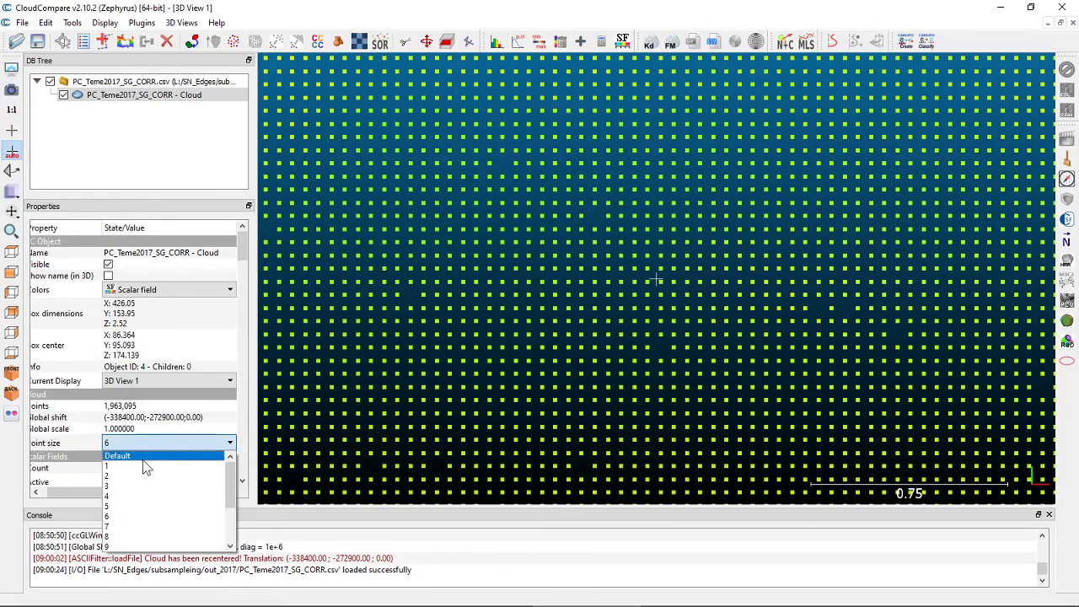
{"action": "left_click", "coordinate": [143, 459]}
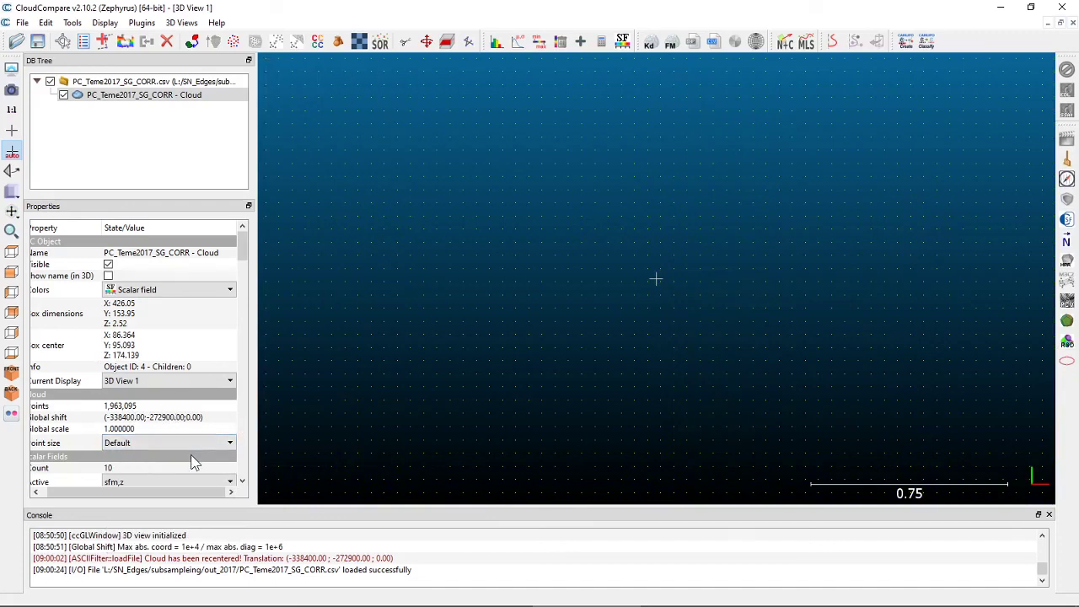
Step: Close the console and choose sfm,z as the cloud's active scalar field
{"action": "scroll", "coordinate": [158, 407], "scroll_direction": "up", "scroll_amount": 5}
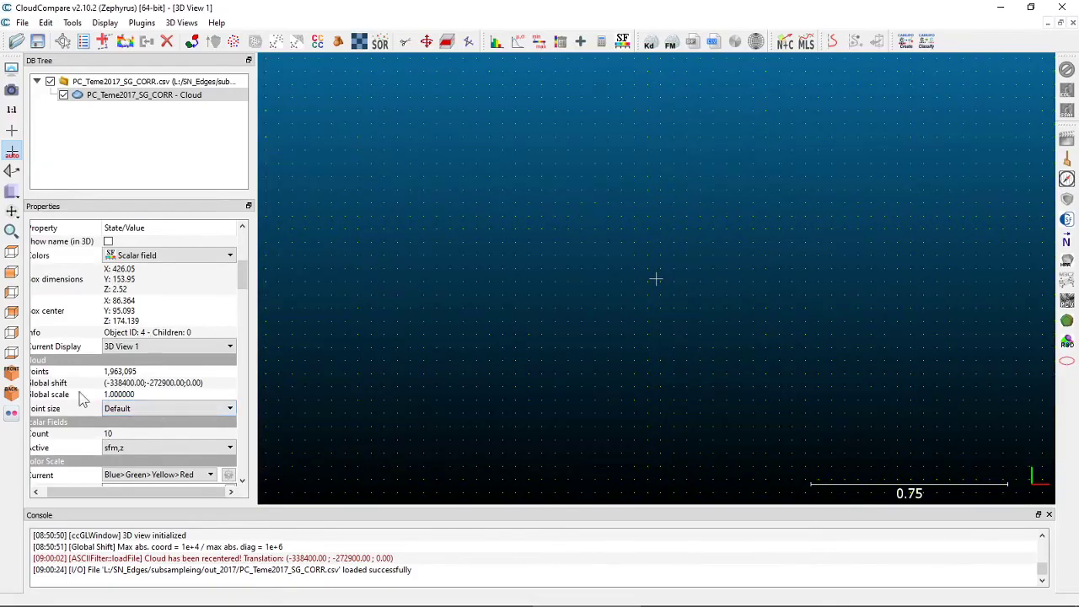
{"action": "left_click_drag", "start_coordinate": [241, 271], "coordinate": [241, 381]}
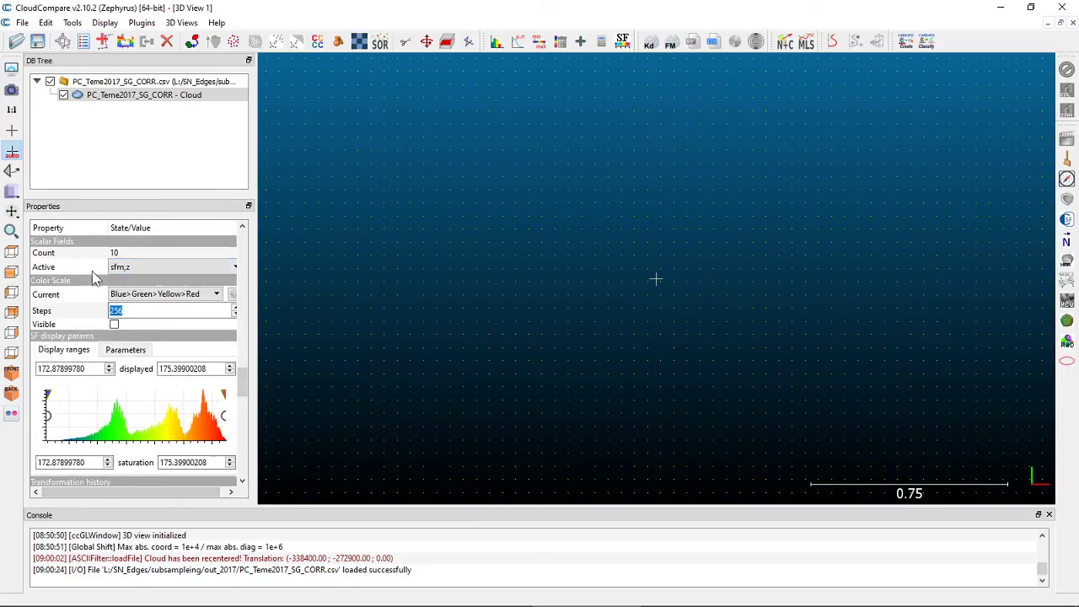
{"action": "left_click", "coordinate": [1048, 514]}
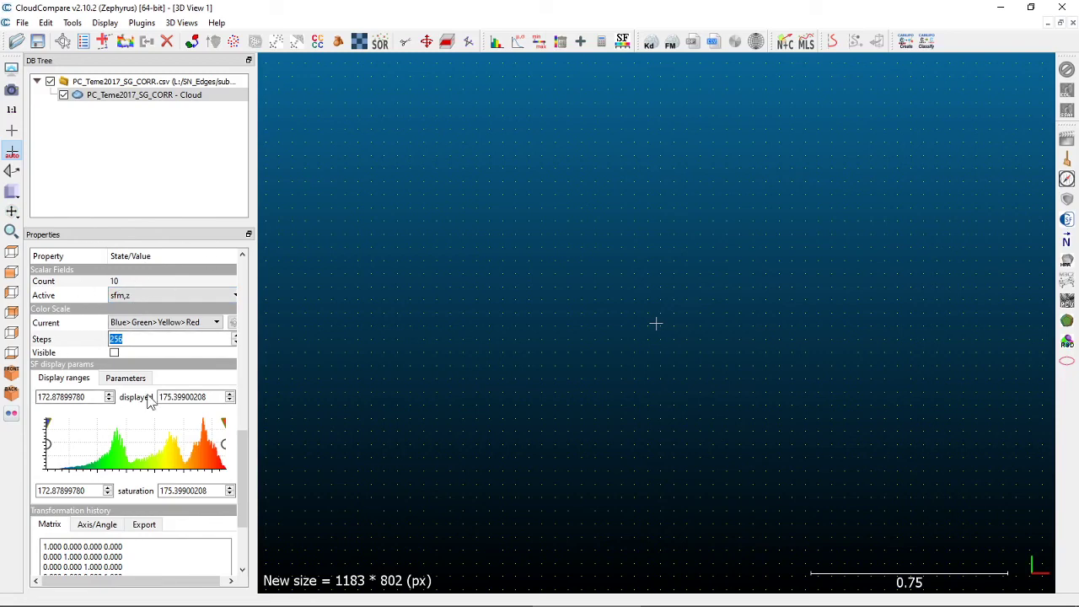
{"action": "left_click", "coordinate": [135, 296]}
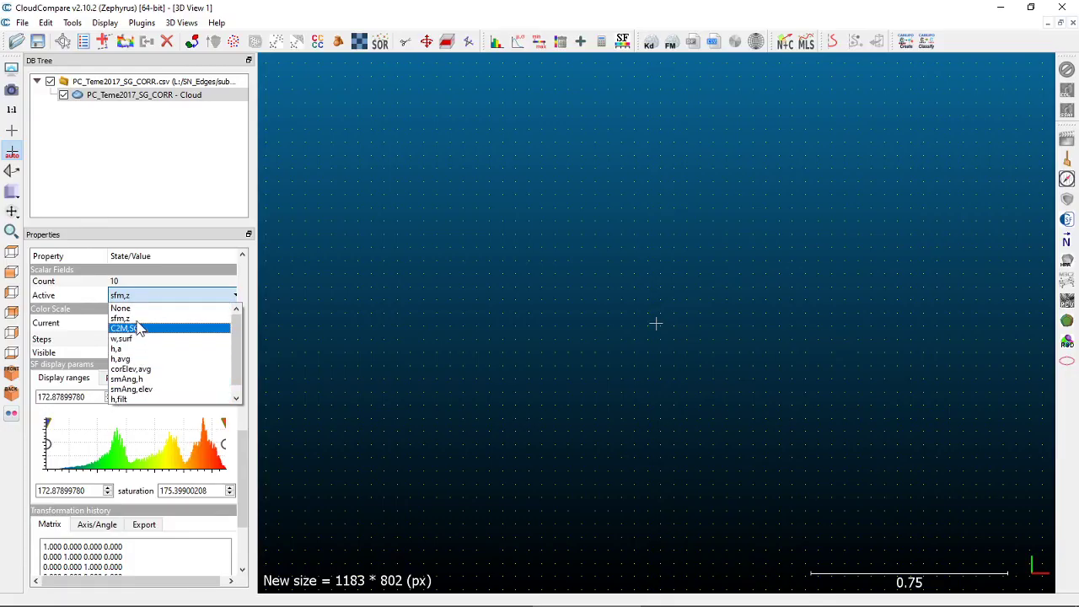
{"action": "left_click", "coordinate": [131, 319]}
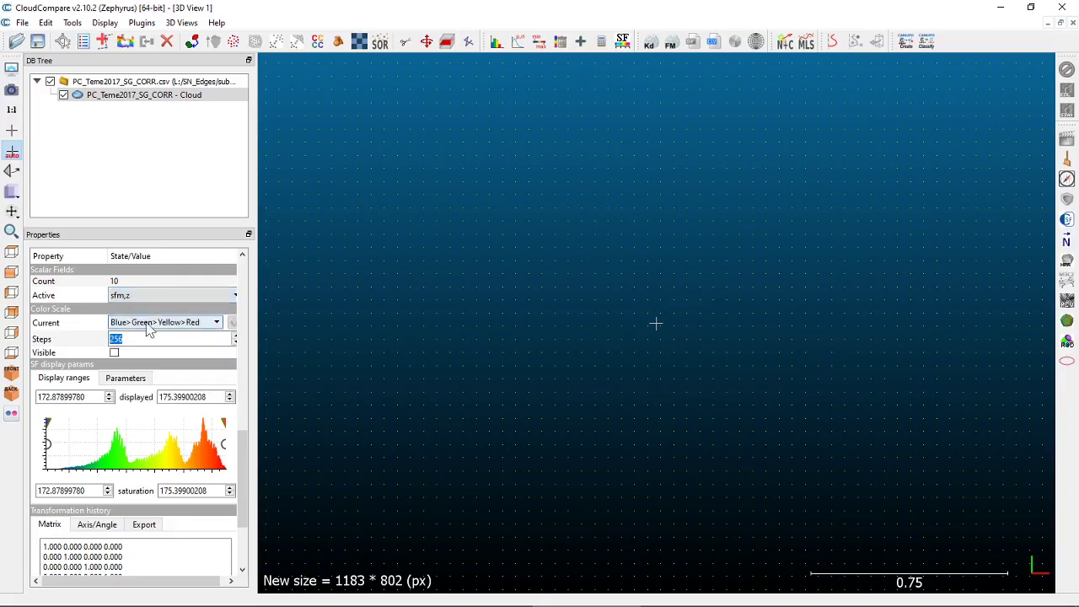
Step: Apply the Nipy Spectral color scale to the scalar field and view it in the Color Scale Editor
{"action": "left_click", "coordinate": [140, 337]}
{"action": "left_click", "coordinate": [151, 322]}
{"action": "scroll", "coordinate": [167, 380], "scroll_direction": "down", "scroll_amount": 4}
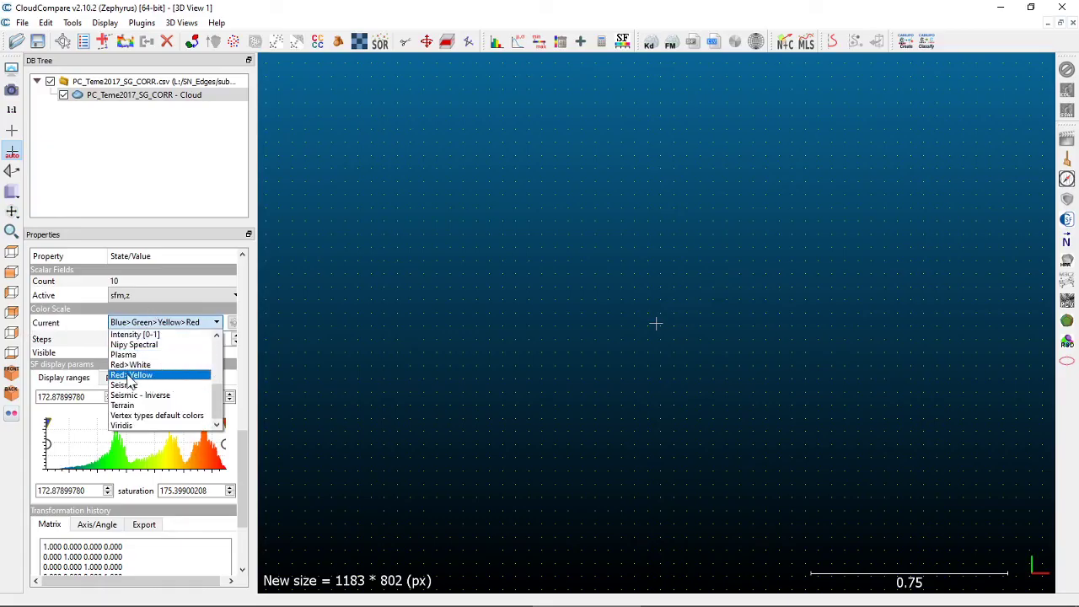
{"action": "scroll", "coordinate": [128, 383], "scroll_direction": "up", "scroll_amount": 1}
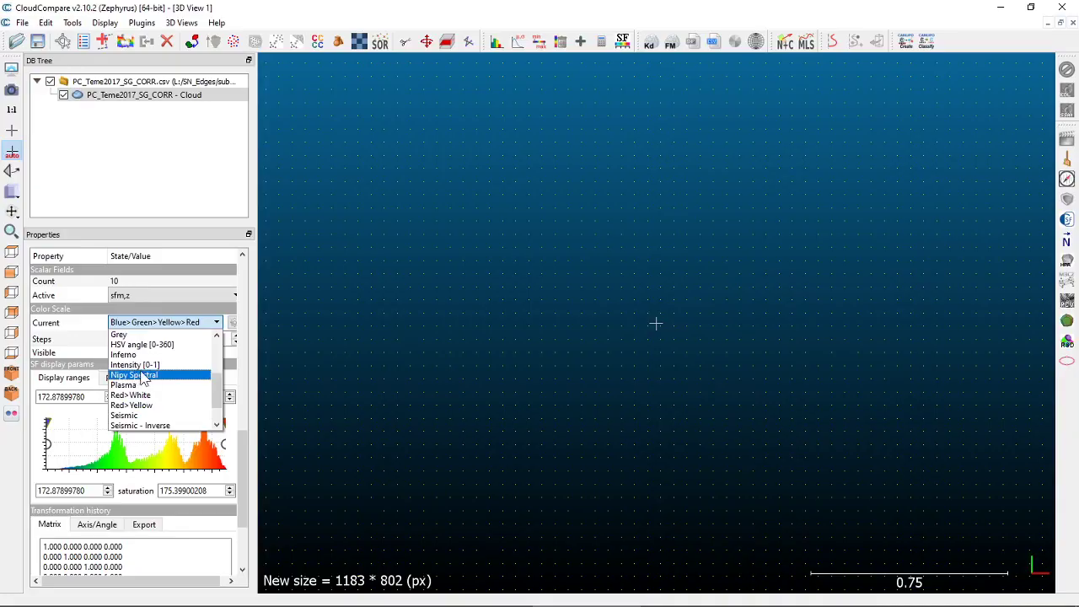
{"action": "left_click", "coordinate": [142, 376]}
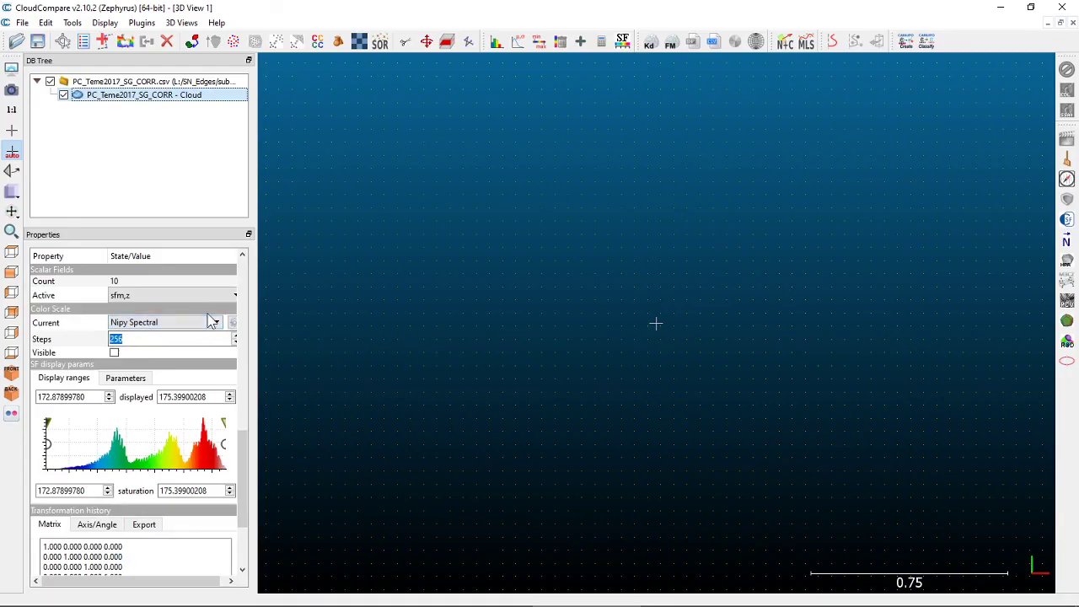
{"action": "left_click", "coordinate": [234, 322]}
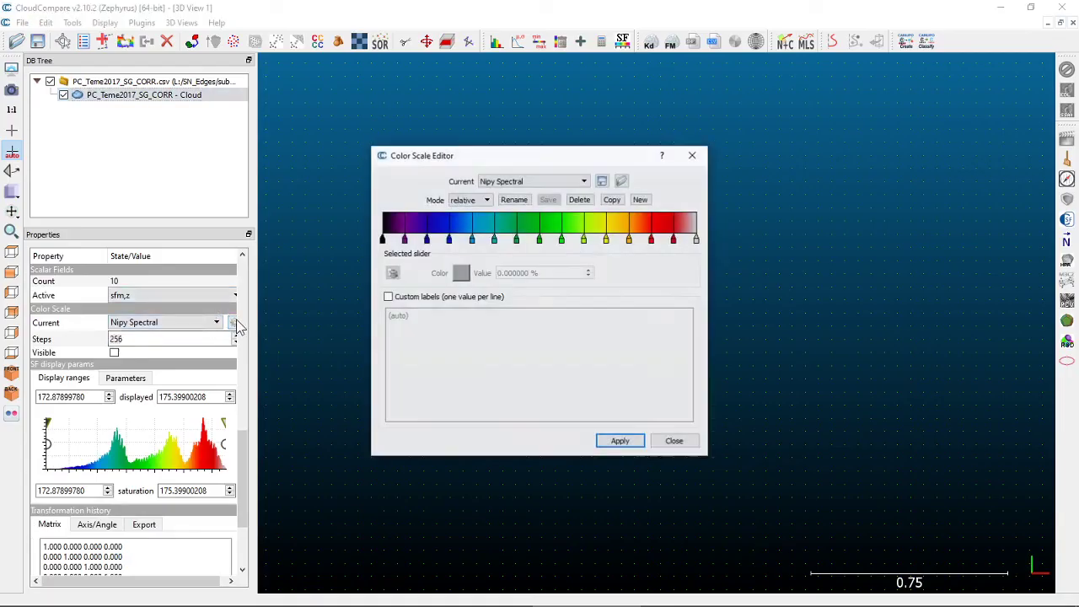
{"action": "left_click", "coordinate": [689, 447]}
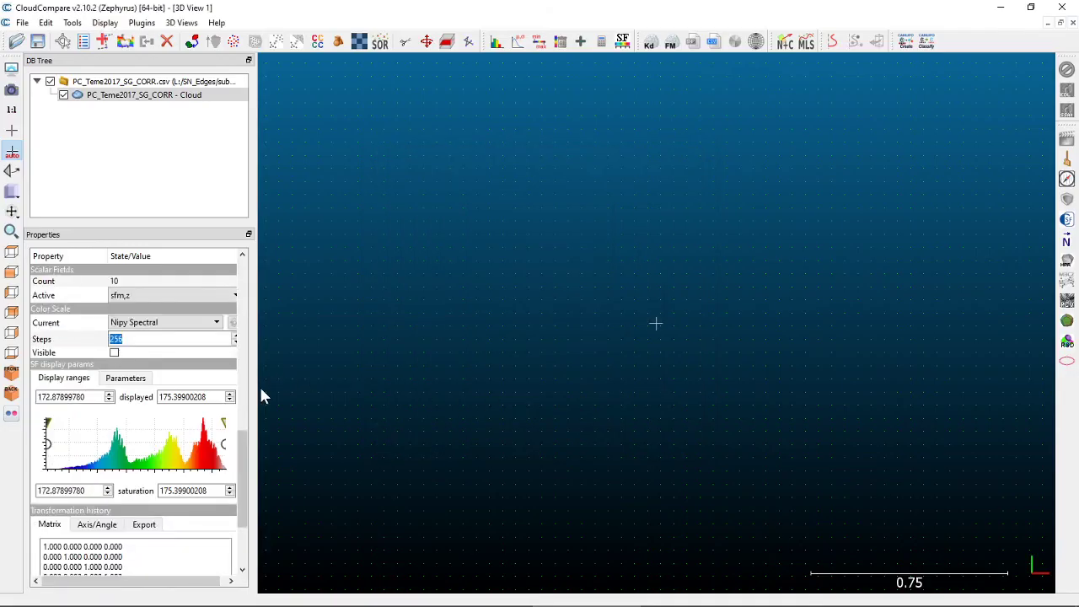
Step: Set the color scale back to Blue>Green>Yellow>Red and narrow the side panels to enlarge the 3D view
{"action": "left_click_drag", "start_coordinate": [261, 388], "coordinate": [271, 388]}
{"action": "left_click", "coordinate": [223, 322]}
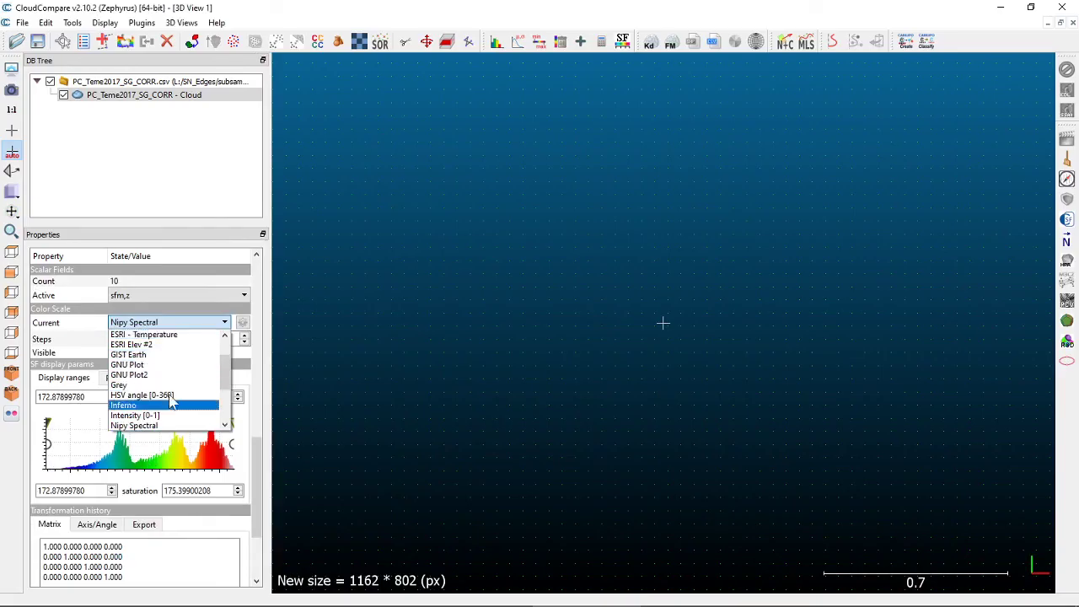
{"action": "scroll", "coordinate": [182, 362], "scroll_direction": "up", "scroll_amount": 2}
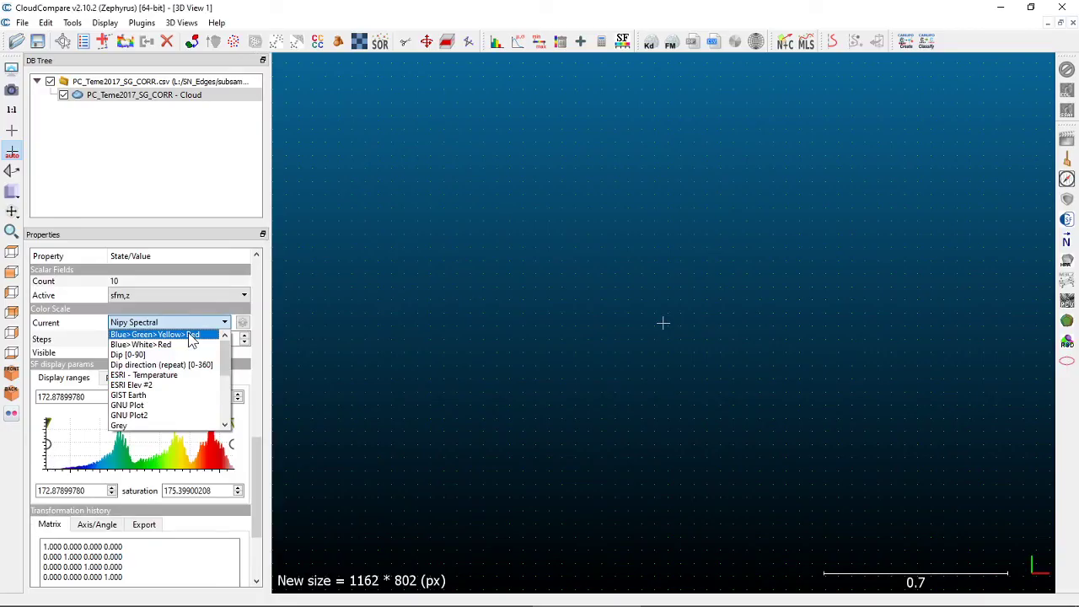
{"action": "left_click", "coordinate": [190, 336]}
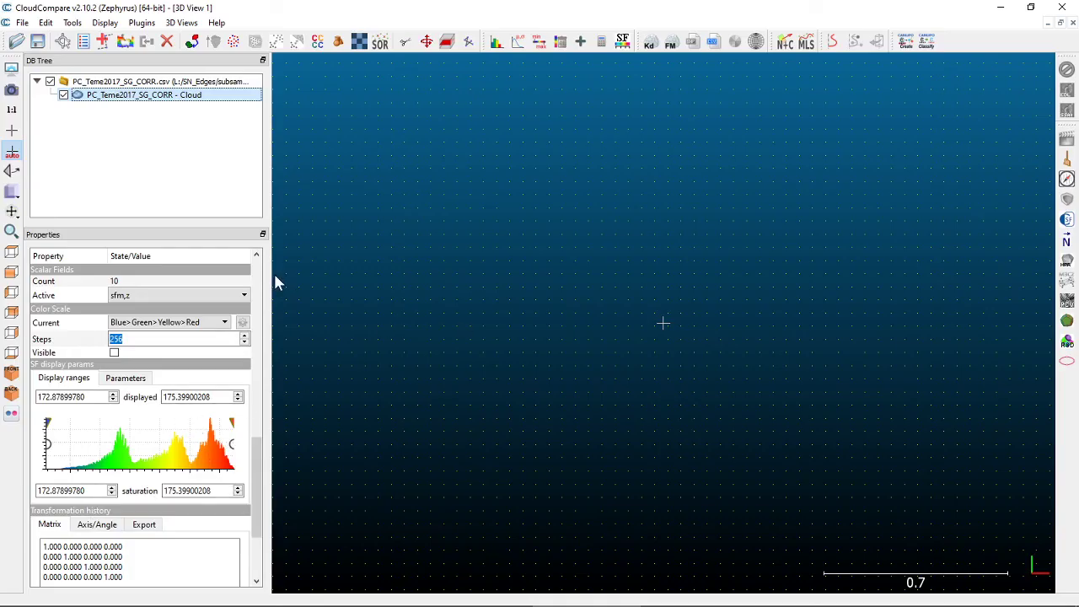
{"action": "left_click_drag", "start_coordinate": [269, 277], "coordinate": [212, 278]}
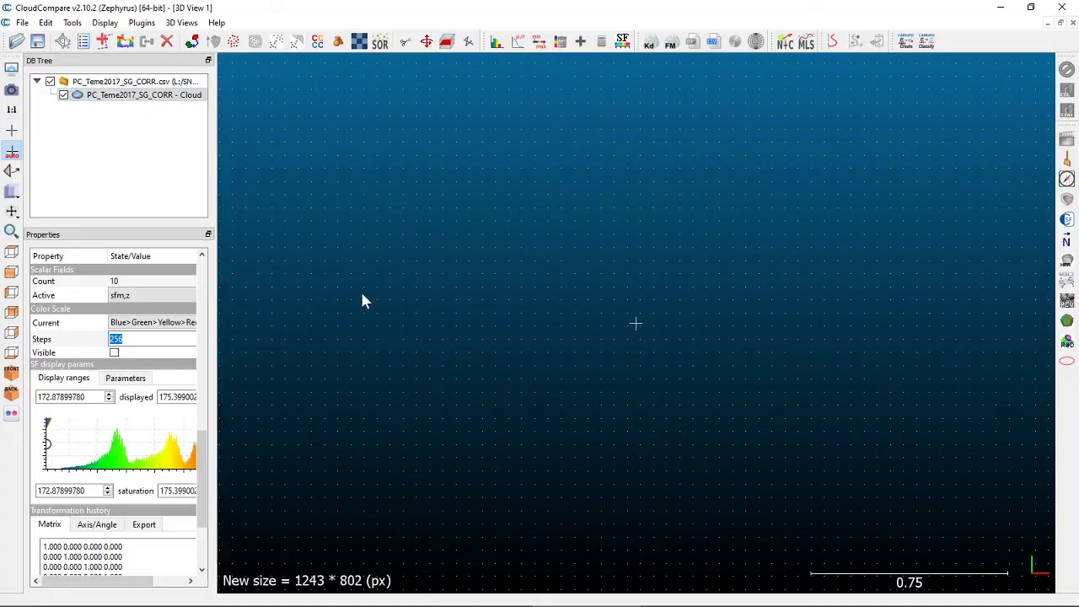
Step: Examine the sfm,z coloring along the river from above, from the braided middle reach out to the full extent
{"action": "scroll", "coordinate": [580, 278], "scroll_direction": "down", "scroll_amount": 10}
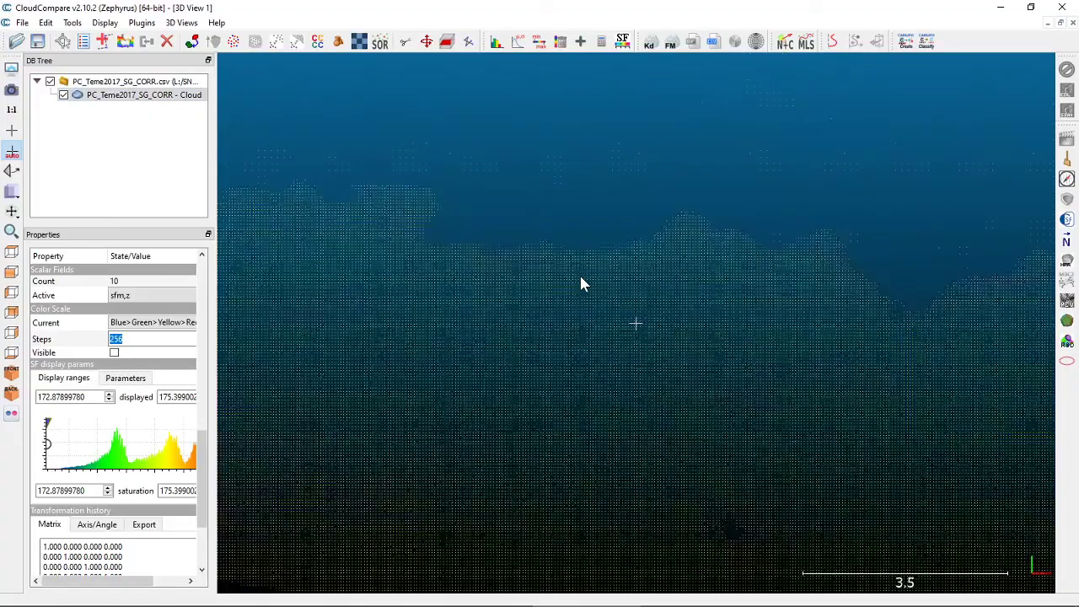
{"action": "scroll", "coordinate": [580, 278], "scroll_direction": "down", "scroll_amount": 4}
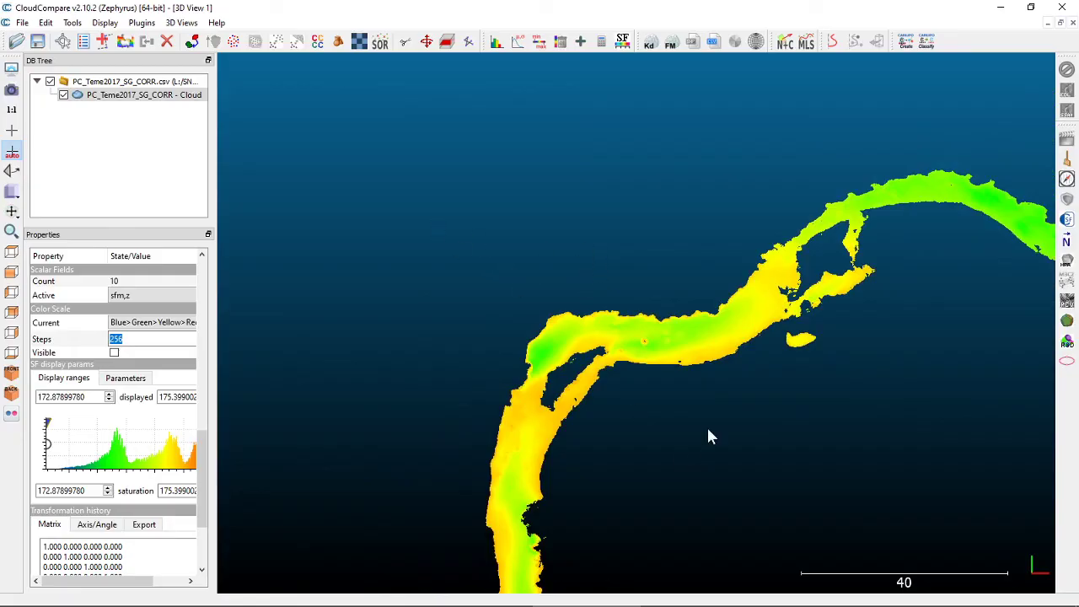
{"action": "scroll", "coordinate": [702, 424], "scroll_direction": "down", "scroll_amount": 1}
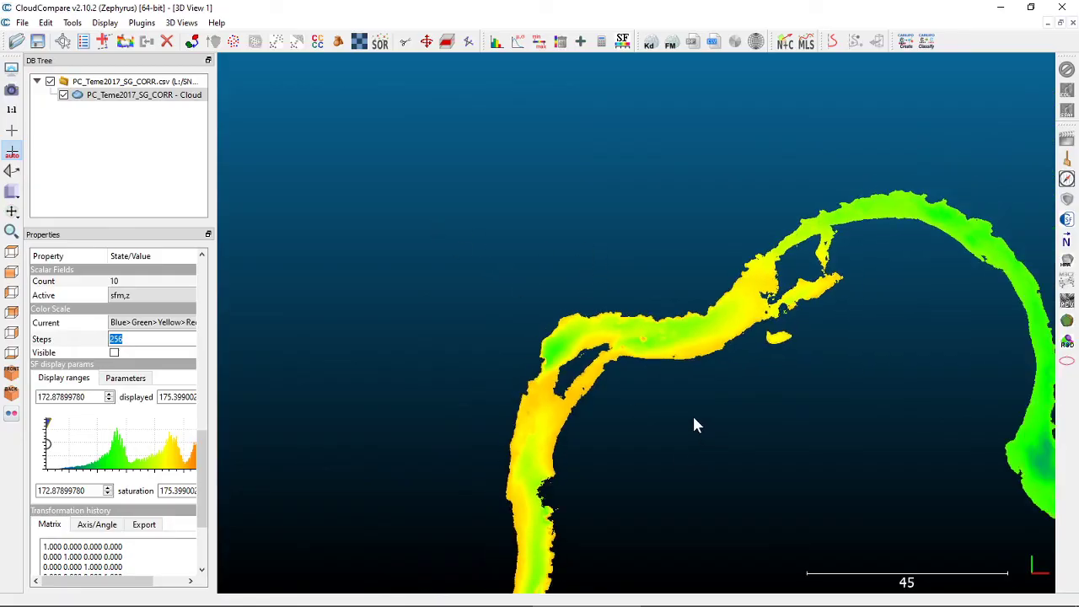
{"action": "scroll", "coordinate": [685, 417], "scroll_direction": "down", "scroll_amount": 4}
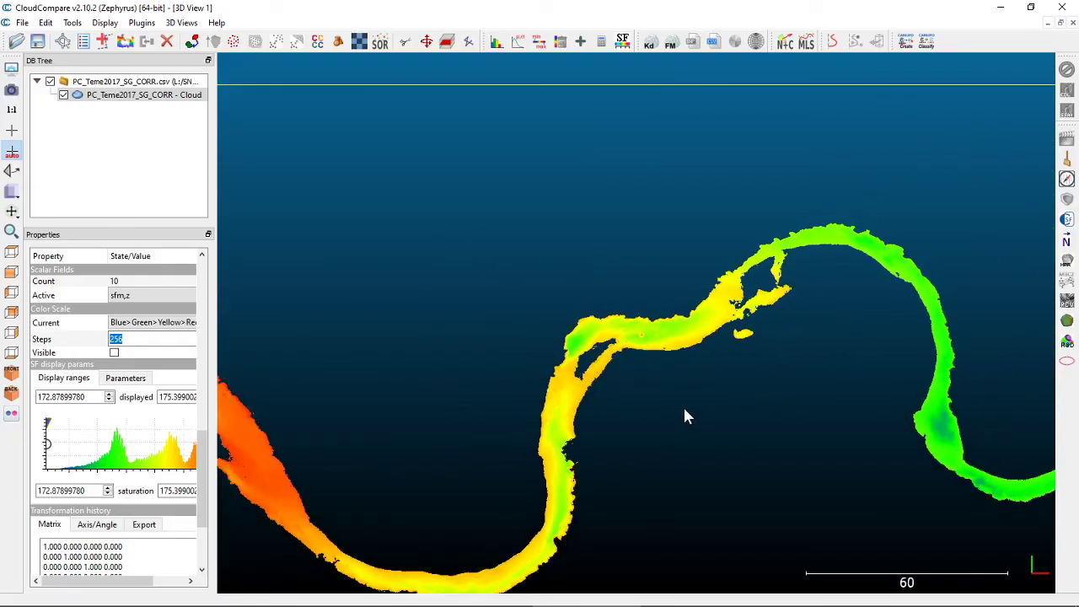
{"action": "scroll", "coordinate": [684, 410], "scroll_direction": "down", "scroll_amount": 3}
{"action": "scroll", "coordinate": [685, 410], "scroll_direction": "up", "scroll_amount": 5}
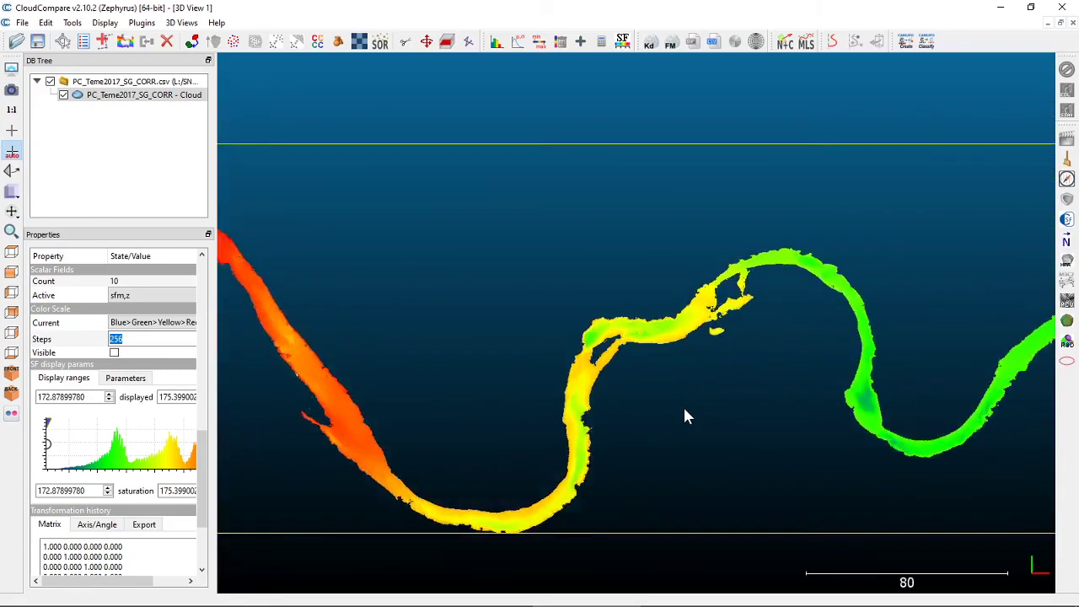
{"action": "scroll", "coordinate": [684, 412], "scroll_direction": "up", "scroll_amount": 5}
{"action": "scroll", "coordinate": [685, 411], "scroll_direction": "down", "scroll_amount": 6}
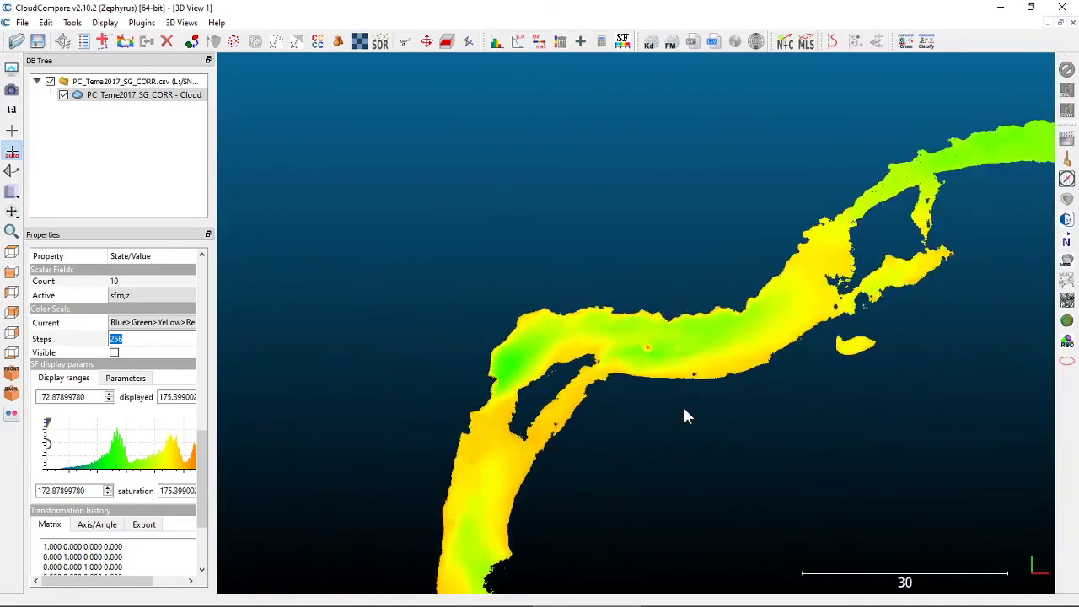
{"action": "scroll", "coordinate": [684, 416], "scroll_direction": "down", "scroll_amount": 2}
{"action": "scroll", "coordinate": [684, 415], "scroll_direction": "up", "scroll_amount": 6}
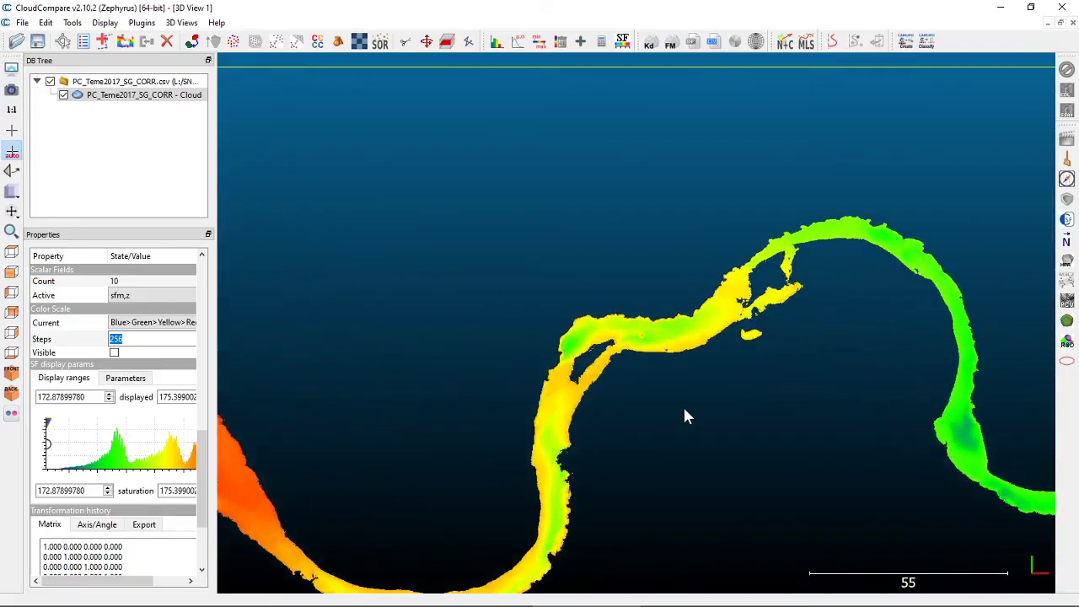
{"action": "scroll", "coordinate": [684, 416], "scroll_direction": "down", "scroll_amount": 4}
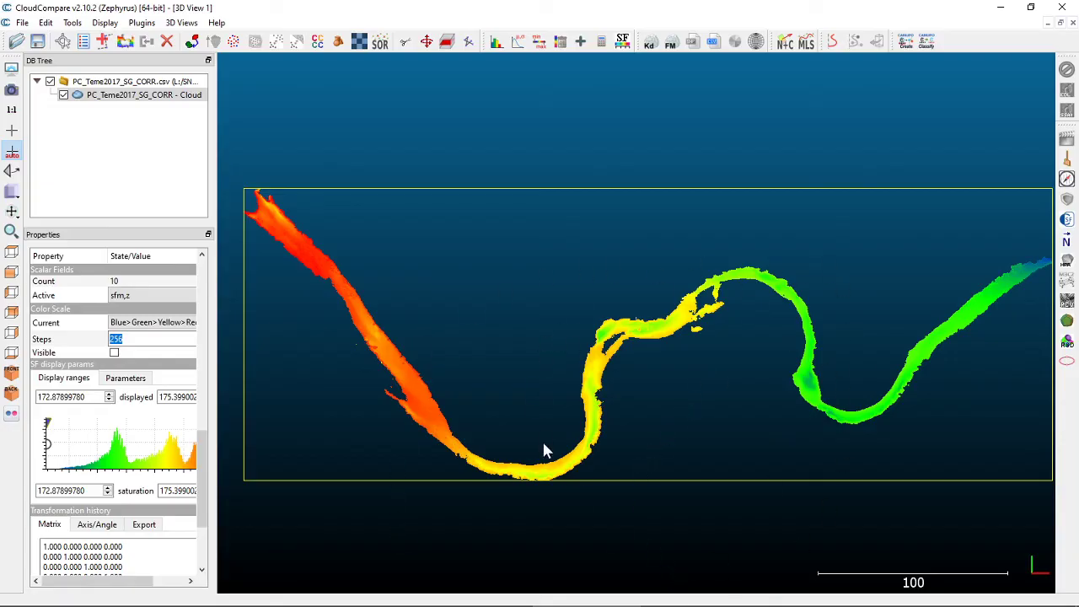
Step: Inspect the riverbed relief around the split channel in the middle reach from side-on and oblique angles
{"action": "left_click_drag", "start_coordinate": [624, 498], "coordinate": [570, 493]}
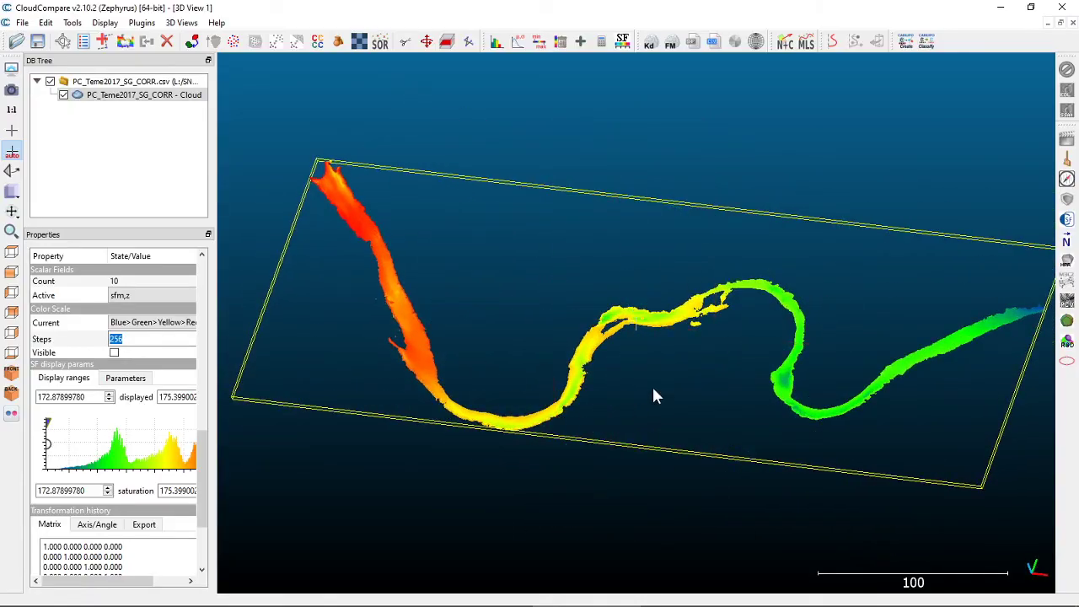
{"action": "left_click_drag", "start_coordinate": [595, 334], "coordinate": [638, 315]}
{"action": "scroll", "coordinate": [587, 335], "scroll_direction": "up", "scroll_amount": 5}
{"action": "scroll", "coordinate": [501, 281], "scroll_direction": "up", "scroll_amount": 10}
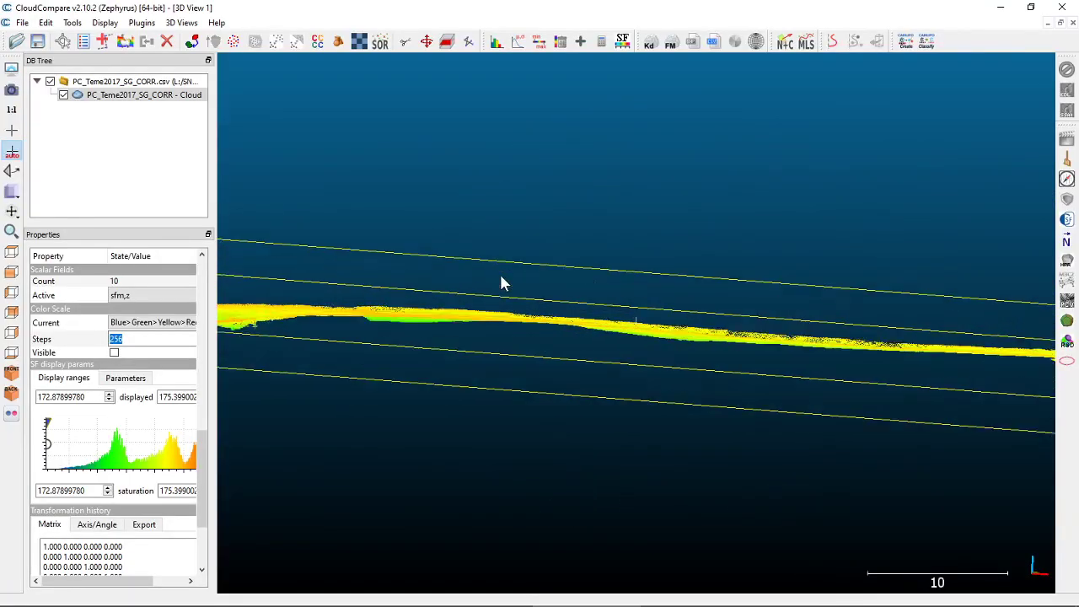
{"action": "left_click_drag", "start_coordinate": [505, 282], "coordinate": [737, 441]}
{"action": "left_click_drag", "start_coordinate": [781, 163], "coordinate": [742, 412]}
{"action": "left_click_drag", "start_coordinate": [588, 416], "coordinate": [833, 372]}
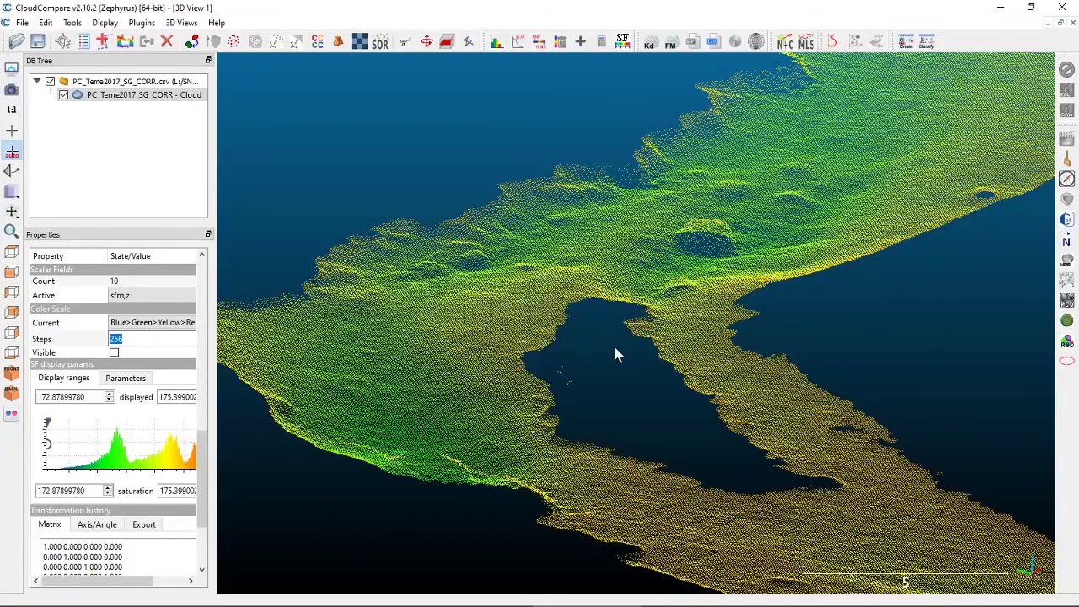
{"action": "right_click_drag", "start_coordinate": [571, 320], "coordinate": [914, 350]}
{"action": "left_click_drag", "start_coordinate": [913, 351], "coordinate": [629, 87]}
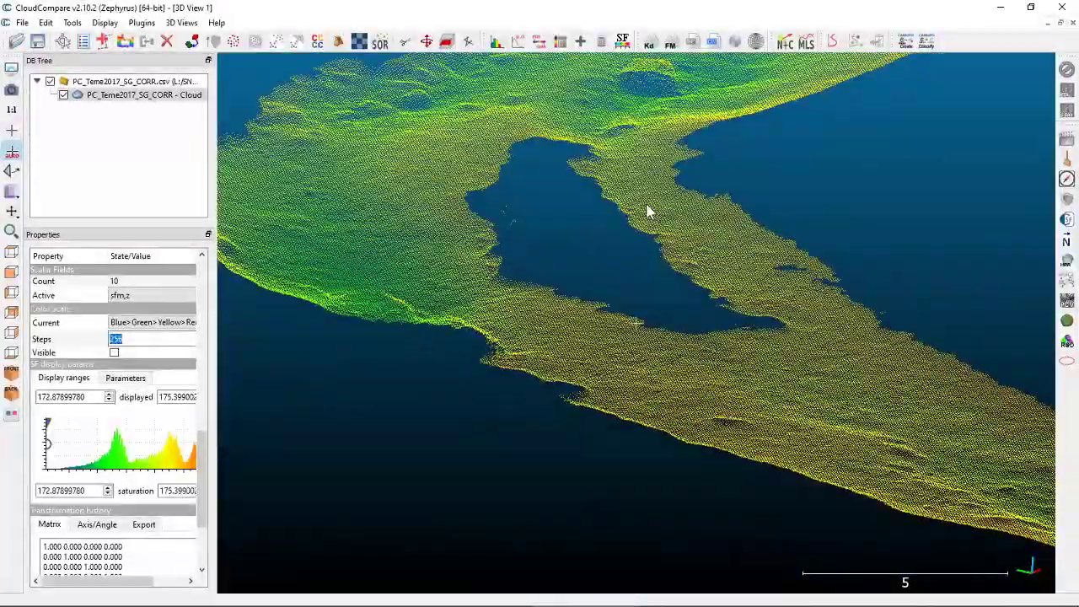
Step: View the river cloud and its bounding box in an oblique overview
{"action": "scroll", "coordinate": [649, 221], "scroll_direction": "down", "scroll_amount": 10}
{"action": "scroll", "coordinate": [649, 233], "scroll_direction": "down", "scroll_amount": 5}
{"action": "left_click_drag", "start_coordinate": [616, 279], "coordinate": [698, 181]}
{"action": "right_click_drag", "start_coordinate": [753, 234], "coordinate": [776, 353]}
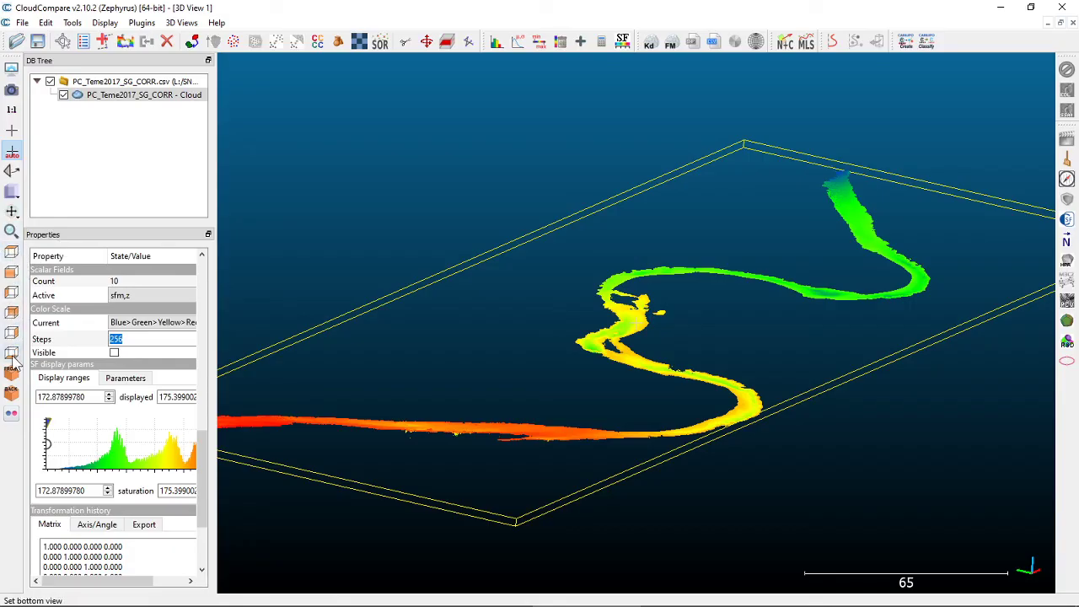
Step: View the river cloud from the top, front, left, back, right and bottom, ending in the front isometric view
{"action": "left_click", "coordinate": [12, 255]}
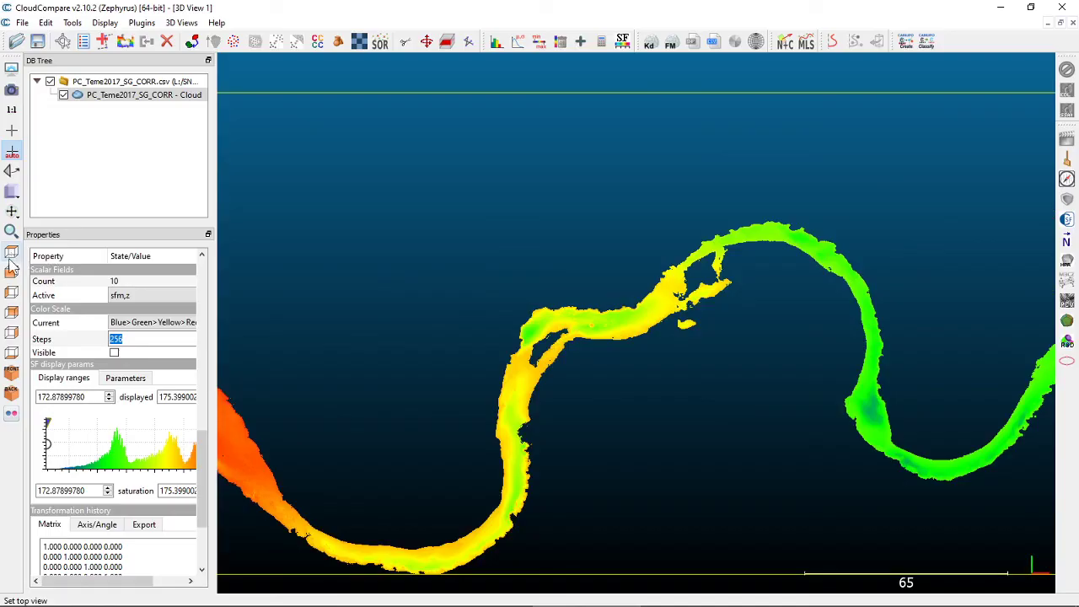
{"action": "left_click", "coordinate": [11, 272]}
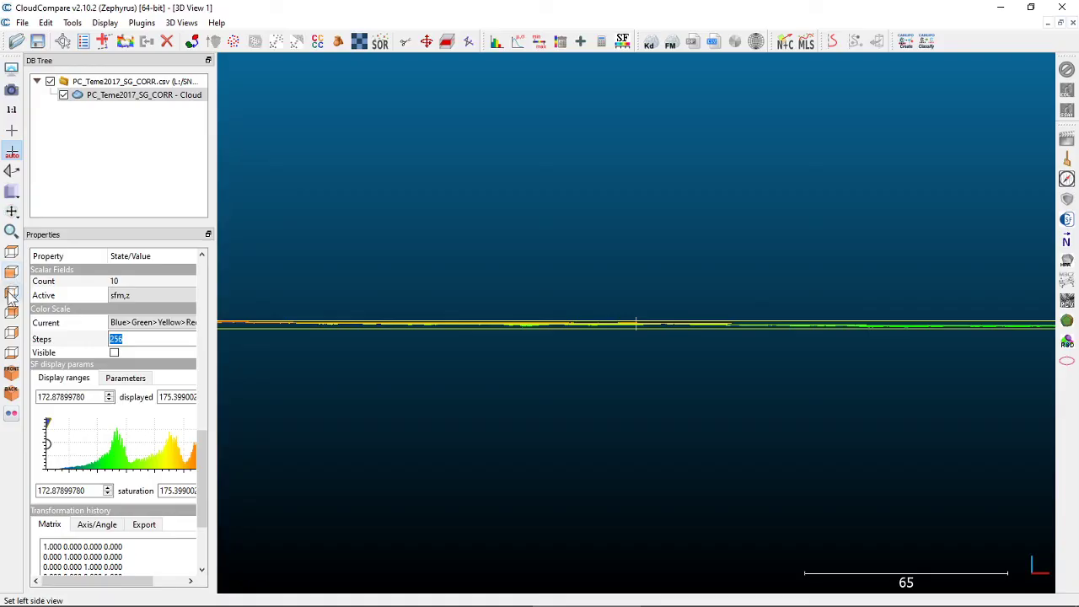
{"action": "left_click", "coordinate": [11, 294]}
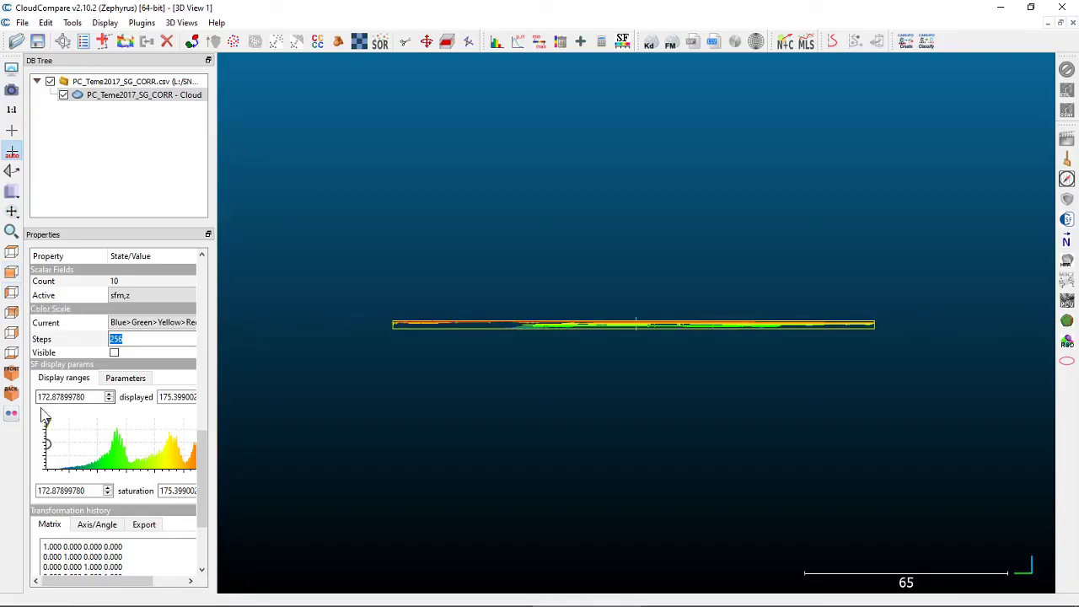
{"action": "left_click", "coordinate": [11, 315]}
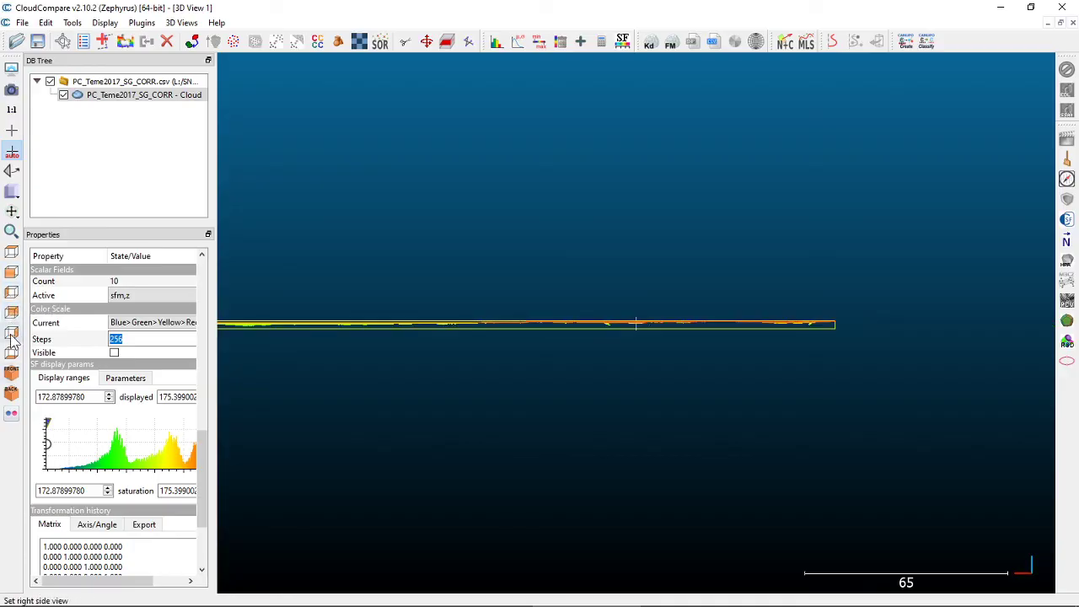
{"action": "left_click", "coordinate": [11, 333]}
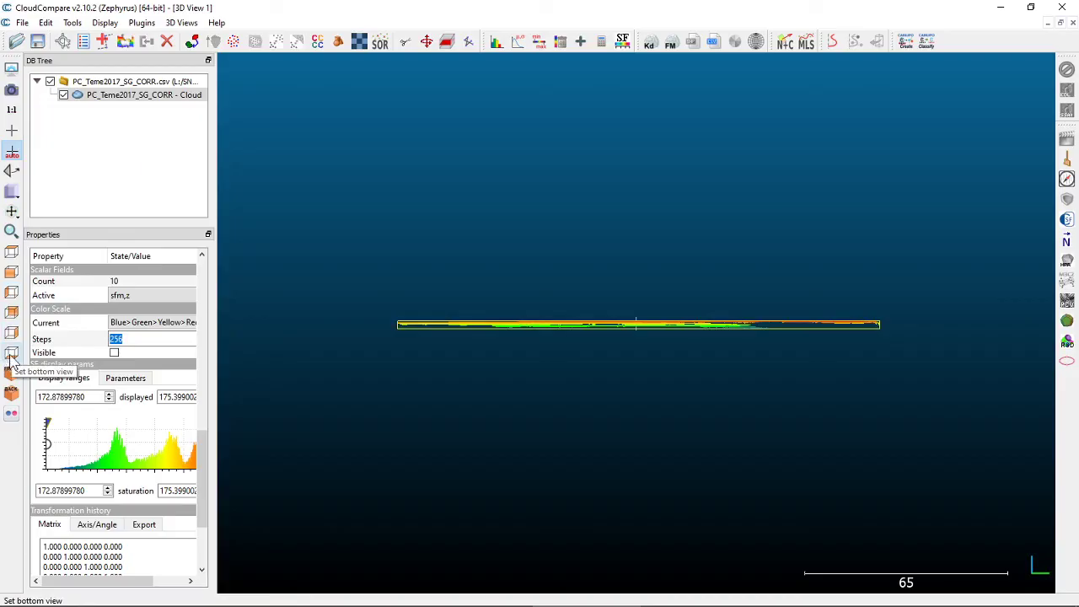
{"action": "left_click", "coordinate": [11, 354]}
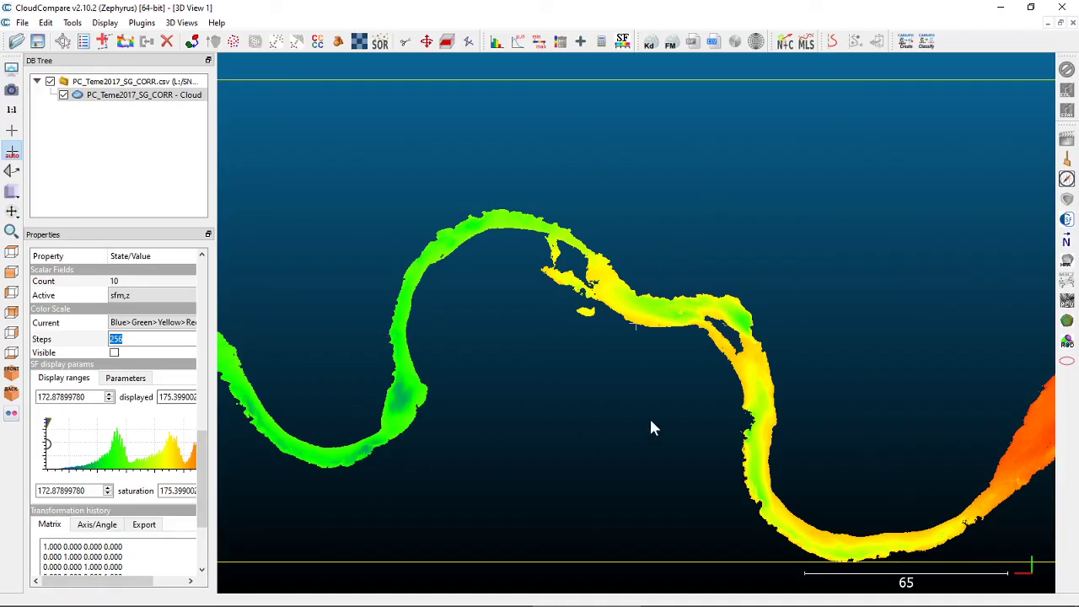
{"action": "left_click", "coordinate": [12, 375]}
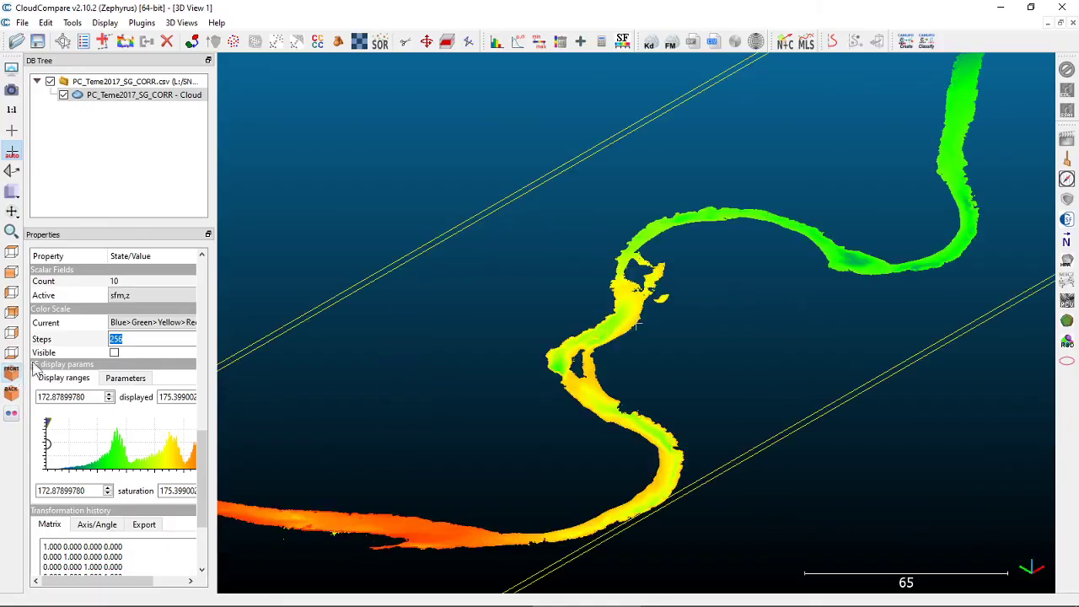
Step: Inspect the split channel in the middle reach up close from a low, nearly side-on angle
{"action": "left_click_drag", "start_coordinate": [944, 241], "coordinate": [674, 279]}
{"action": "scroll", "coordinate": [873, 233], "scroll_direction": "up", "scroll_amount": 2}
{"action": "scroll", "coordinate": [675, 282], "scroll_direction": "up", "scroll_amount": 2}
{"action": "scroll", "coordinate": [675, 278], "scroll_direction": "down", "scroll_amount": 1}
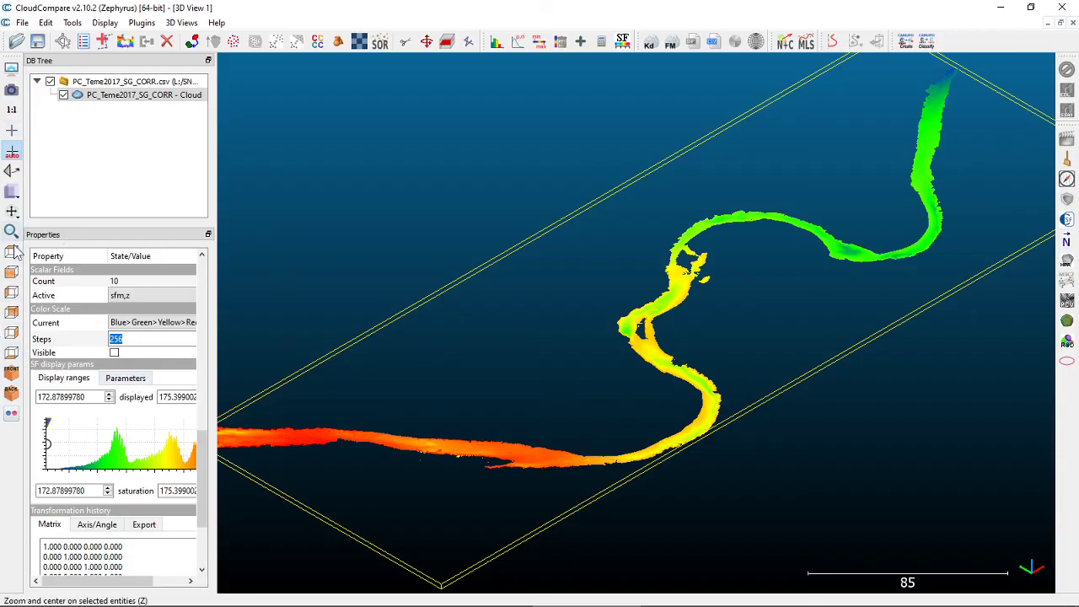
{"action": "left_click_drag", "start_coordinate": [834, 442], "coordinate": [855, 85]}
{"action": "scroll", "coordinate": [697, 286], "scroll_direction": "up", "scroll_amount": 10}
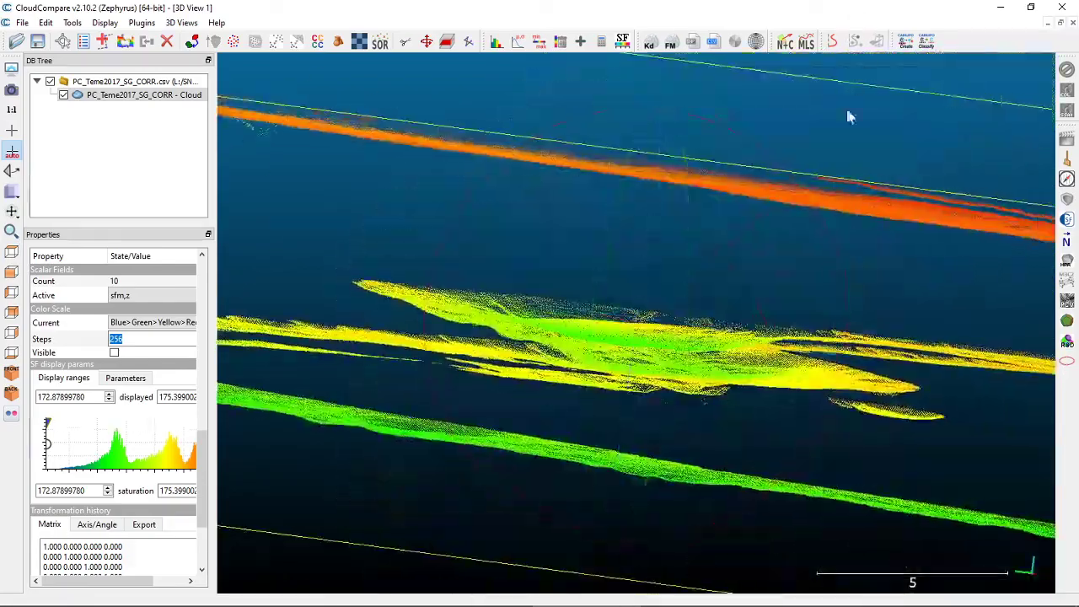
Step: Return to the top view and show the full extent of the river cloud with its bounding box
{"action": "left_click", "coordinate": [11, 252]}
{"action": "scroll", "coordinate": [570, 347], "scroll_direction": "down", "scroll_amount": 10}
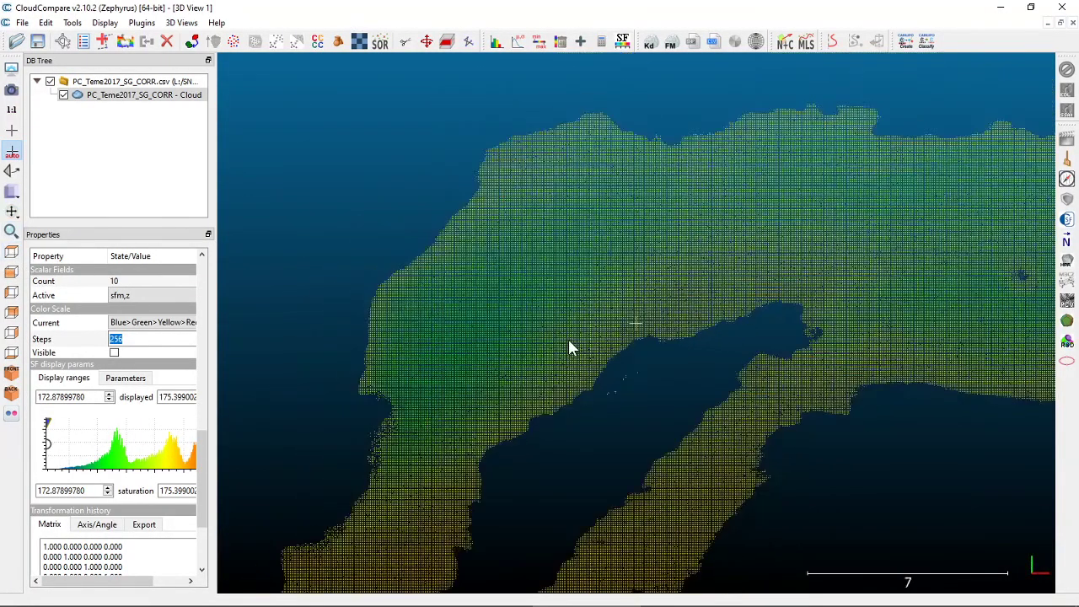
{"action": "scroll", "coordinate": [570, 347], "scroll_direction": "down", "scroll_amount": 5}
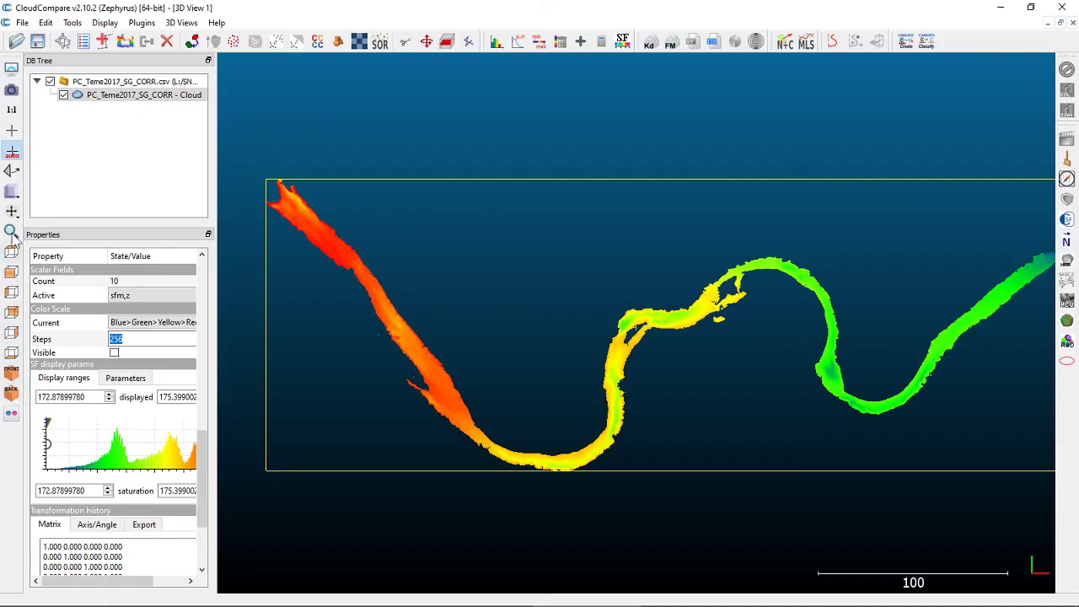
{"action": "scroll", "coordinate": [537, 335], "scroll_direction": "down", "scroll_amount": 1}
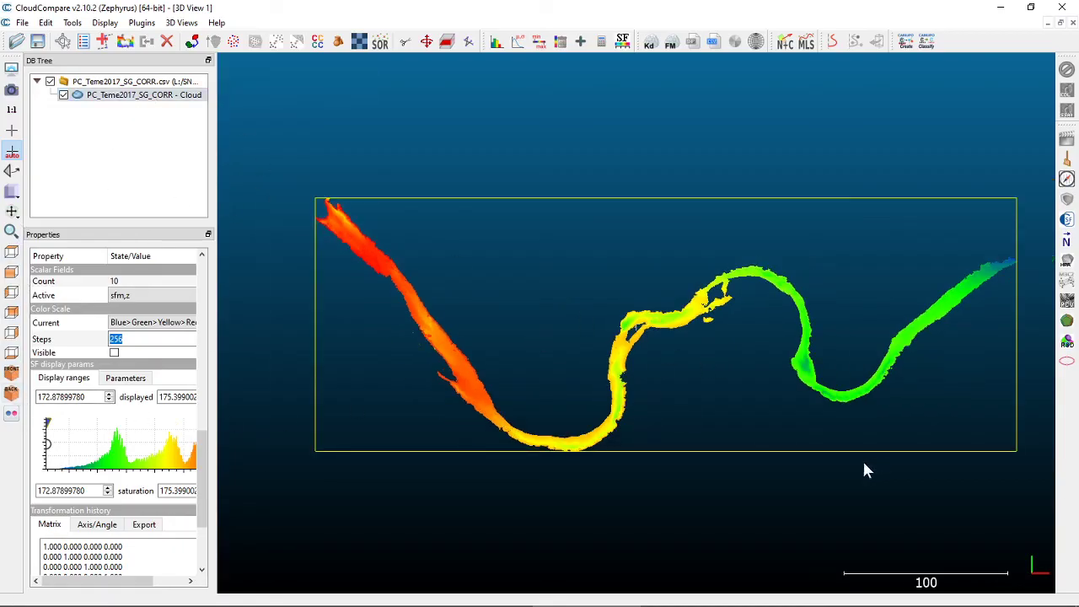
Step: Pan the cloud out of sight, then zoom and center the view on the selected PC_Teme2017_SG_CORR cloud
{"action": "right_click_drag", "start_coordinate": [810, 463], "coordinate": [636, 7]}
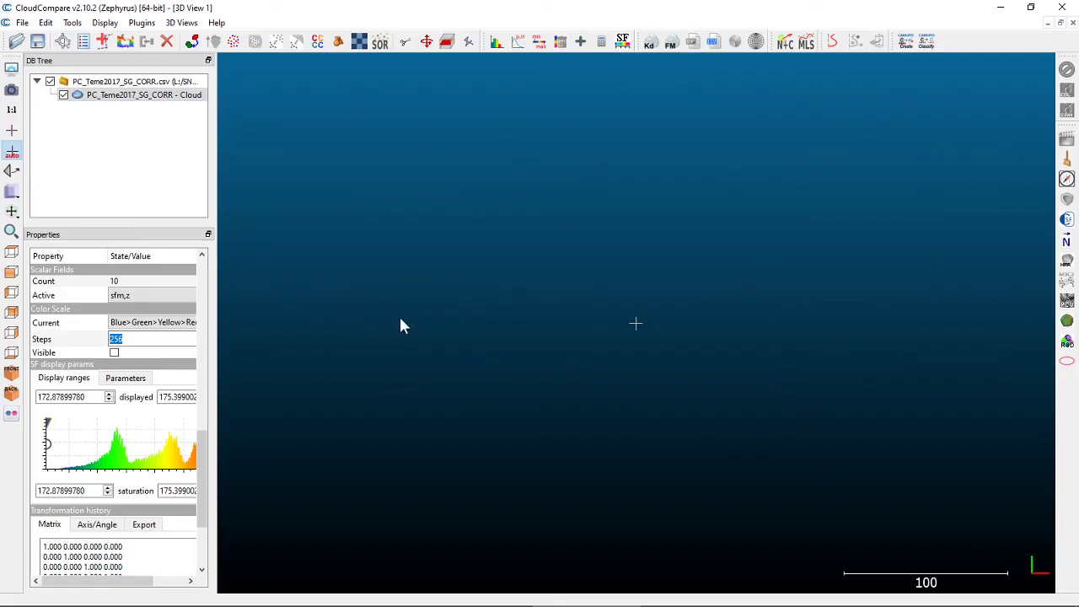
{"action": "left_click", "coordinate": [117, 96]}
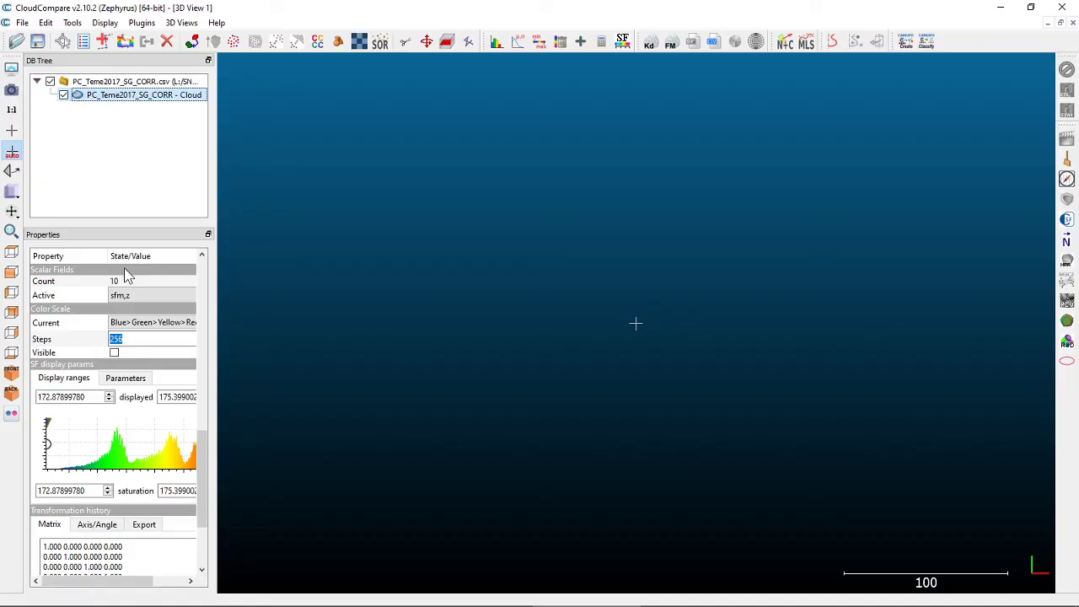
{"action": "left_click", "coordinate": [11, 232]}
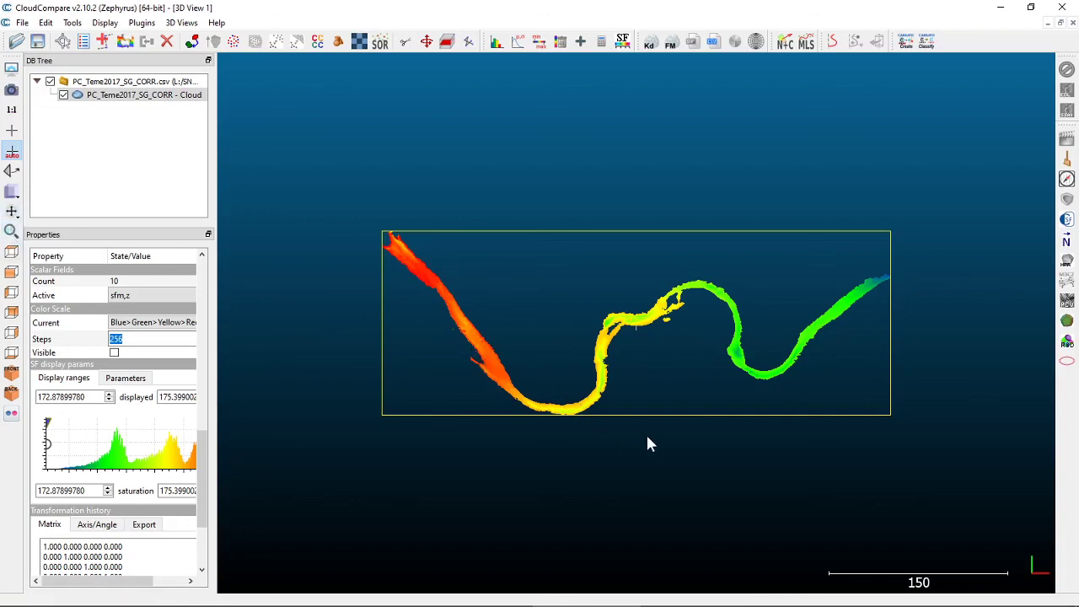
Step: View the split channel in the middle reach in an oblique close-up
{"action": "left_click_drag", "start_coordinate": [634, 428], "coordinate": [645, 253]}
{"action": "scroll", "coordinate": [631, 274], "scroll_direction": "up", "scroll_amount": 2}
{"action": "scroll", "coordinate": [632, 279], "scroll_direction": "up", "scroll_amount": 4}
{"action": "left_click_drag", "start_coordinate": [575, 410], "coordinate": [824, 420]}
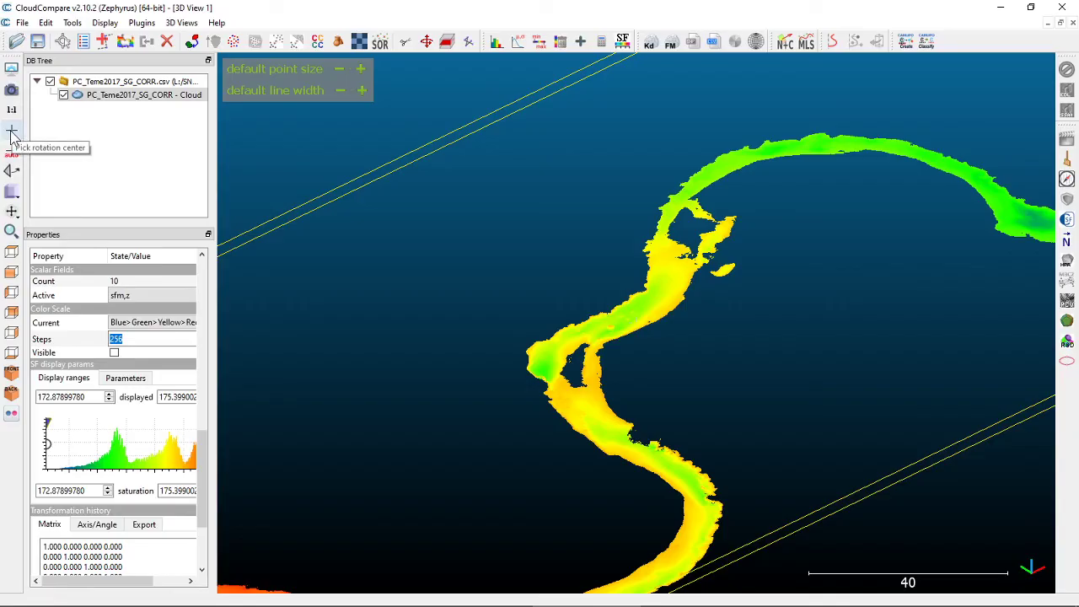
Step: Pick a point on the wide orange reach as the rotation center, computing an octree once to accelerate the picking
{"action": "left_click", "coordinate": [11, 133]}
{"action": "left_click", "coordinate": [681, 481]}
{"action": "left_click_drag", "start_coordinate": [681, 481], "coordinate": [919, 257]}
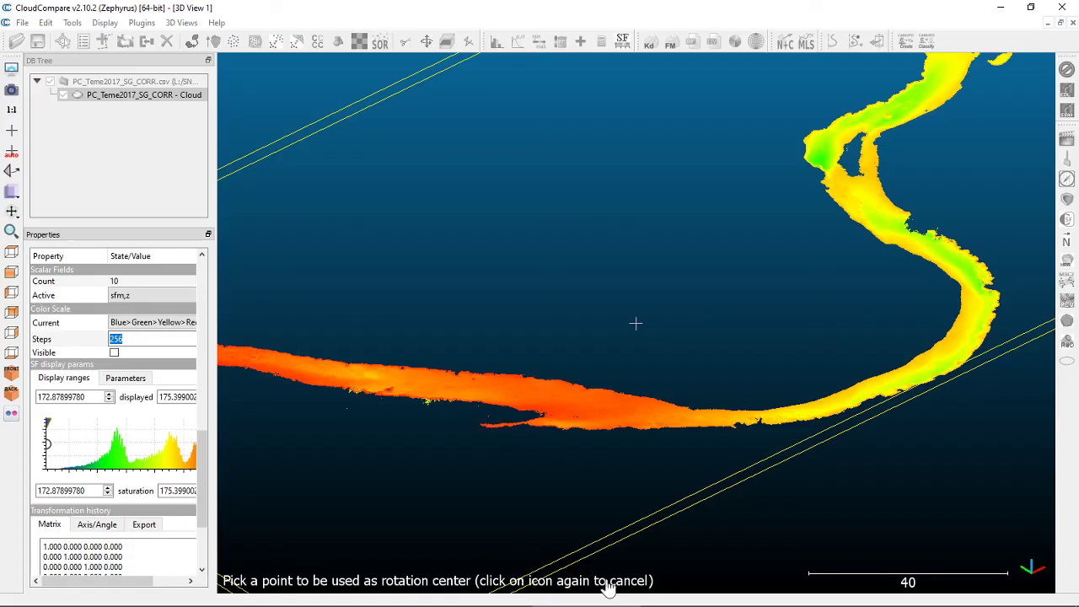
{"action": "left_click", "coordinate": [12, 132]}
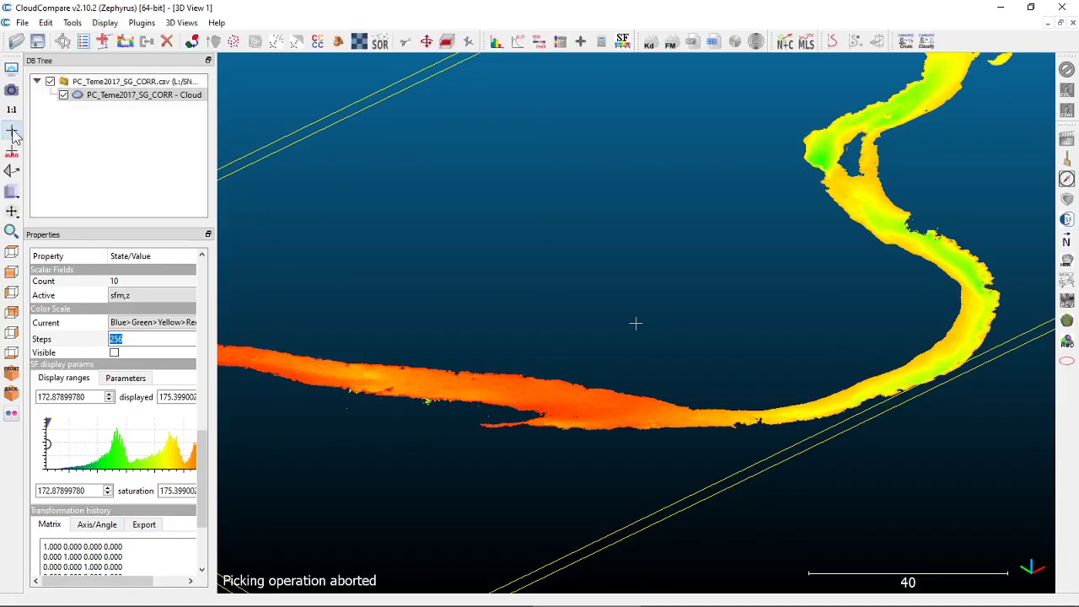
{"action": "left_click", "coordinate": [13, 132]}
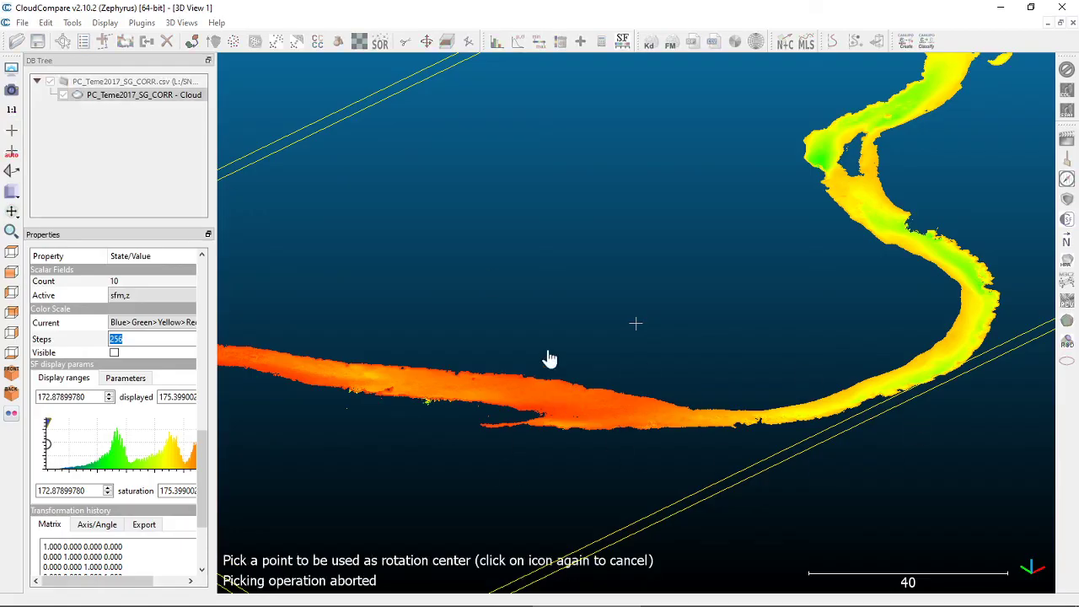
{"action": "left_click", "coordinate": [553, 408]}
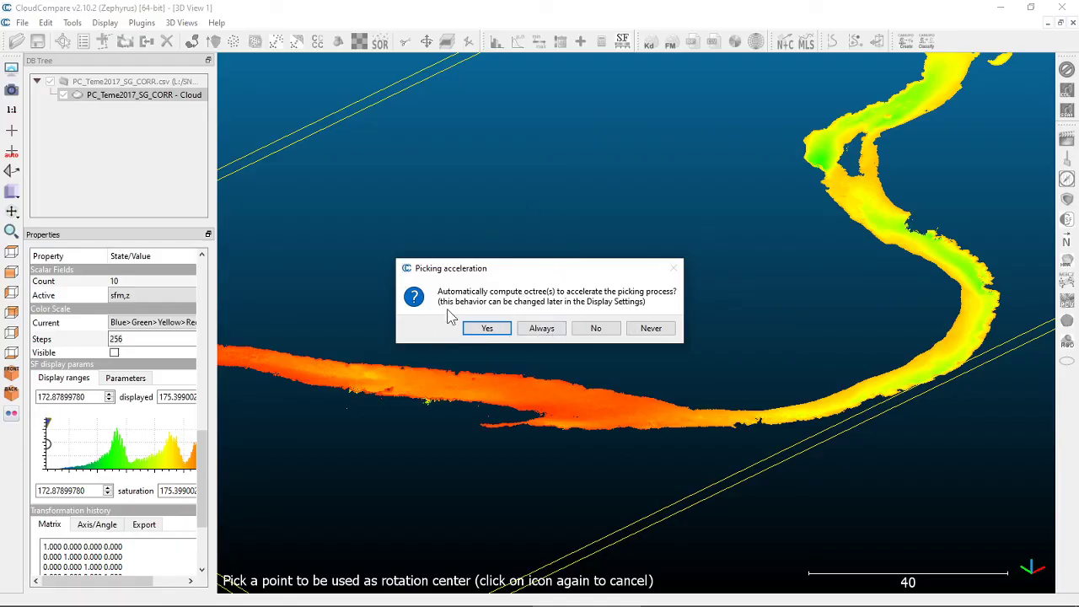
{"action": "left_click", "coordinate": [486, 330]}
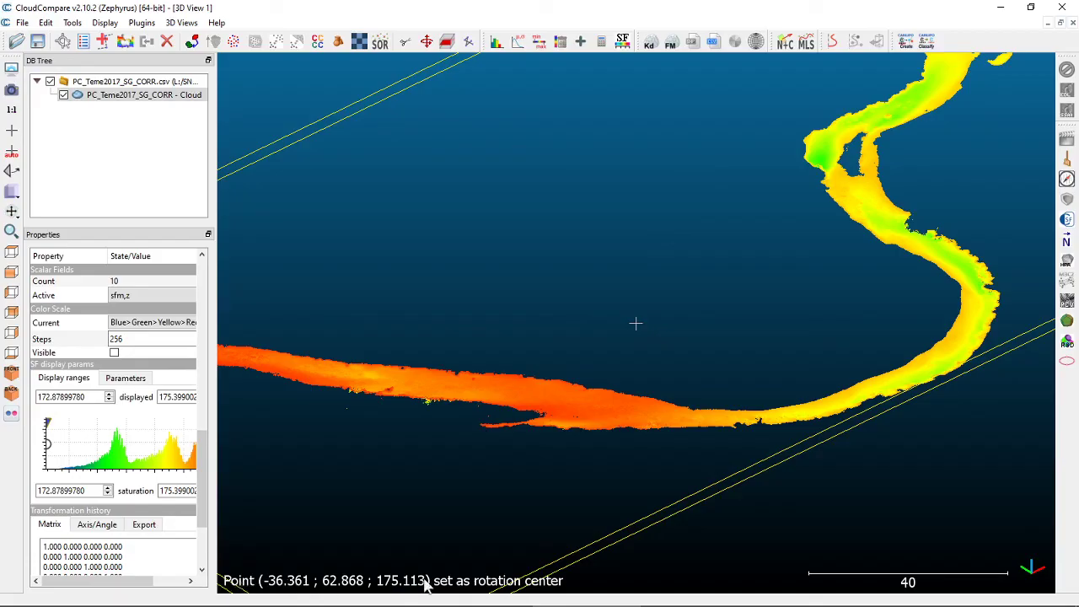
Step: Rotate the cloud around the picked center to view the orange reach from several oblique angles
{"action": "left_click_drag", "start_coordinate": [753, 233], "coordinate": [692, 199]}
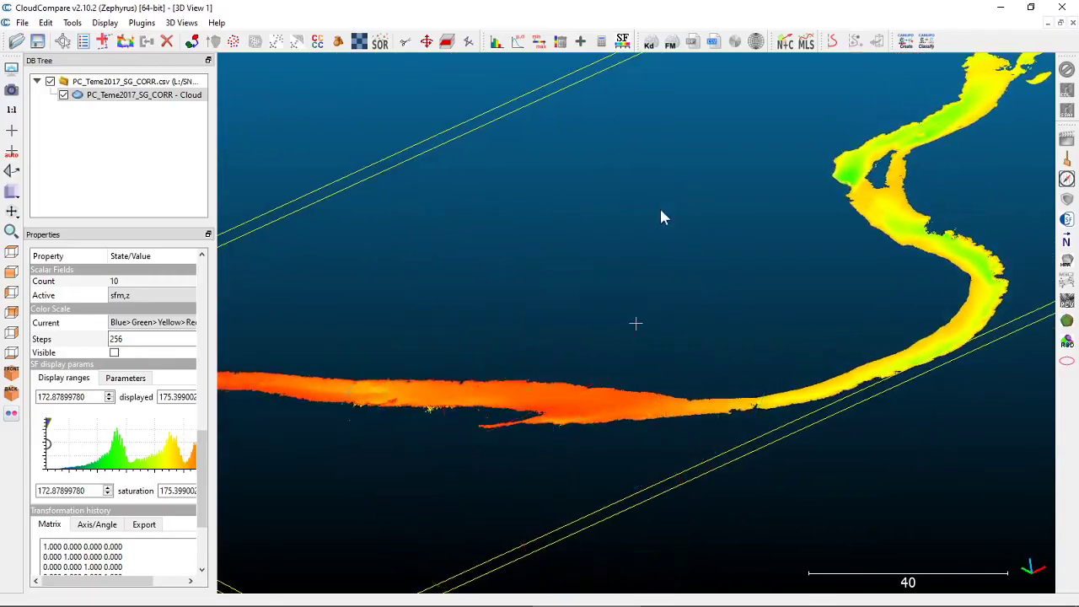
{"action": "left_click_drag", "start_coordinate": [471, 484], "coordinate": [800, 446]}
{"action": "left_click_drag", "start_coordinate": [418, 503], "coordinate": [514, 328]}
{"action": "left_click_drag", "start_coordinate": [521, 379], "coordinate": [519, 433]}
{"action": "scroll", "coordinate": [518, 432], "scroll_direction": "down", "scroll_amount": 2}
{"action": "left_click_drag", "start_coordinate": [1027, 383], "coordinate": [653, 401]}
Step: Examine the relief and edges of the orange reach at point level from low angles, ending in a wider oblique view
{"action": "scroll", "coordinate": [653, 401], "scroll_direction": "up", "scroll_amount": 3}
{"action": "right_click_drag", "start_coordinate": [655, 400], "coordinate": [609, 443]}
{"action": "left_click_drag", "start_coordinate": [609, 444], "coordinate": [481, 410]}
{"action": "right_click_drag", "start_coordinate": [481, 410], "coordinate": [947, 480]}
{"action": "scroll", "coordinate": [948, 480], "scroll_direction": "down", "scroll_amount": 1}
{"action": "left_click_drag", "start_coordinate": [809, 361], "coordinate": [874, 173]}
{"action": "scroll", "coordinate": [631, 206], "scroll_direction": "up", "scroll_amount": 2}
{"action": "scroll", "coordinate": [630, 207], "scroll_direction": "up", "scroll_amount": 2}
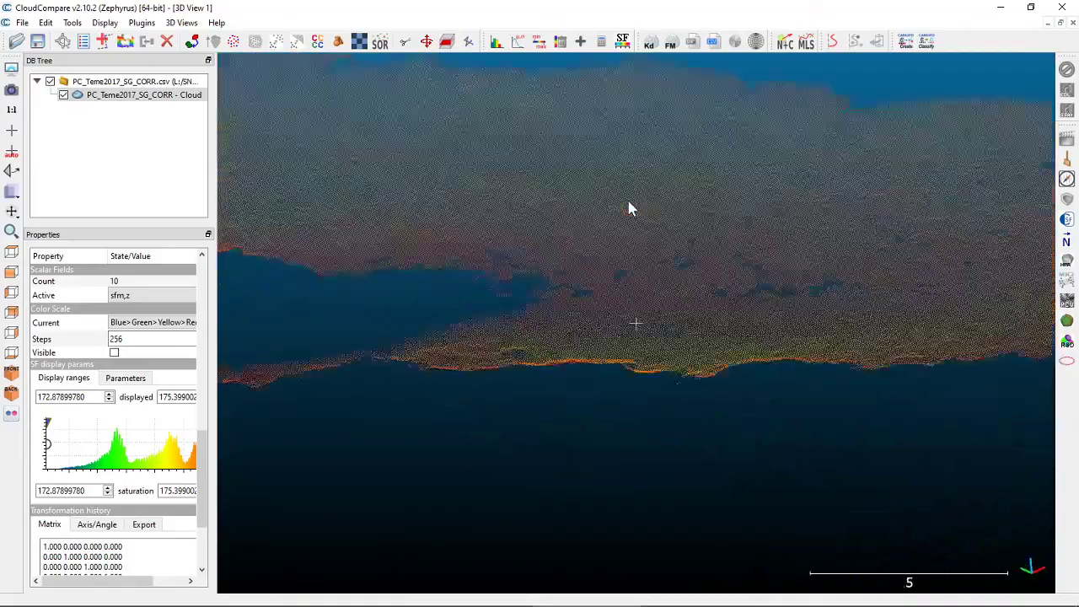
{"action": "right_click_drag", "start_coordinate": [632, 208], "coordinate": [672, 419]}
{"action": "left_click_drag", "start_coordinate": [672, 419], "coordinate": [440, 431]}
{"action": "scroll", "coordinate": [440, 430], "scroll_direction": "down", "scroll_amount": 10}
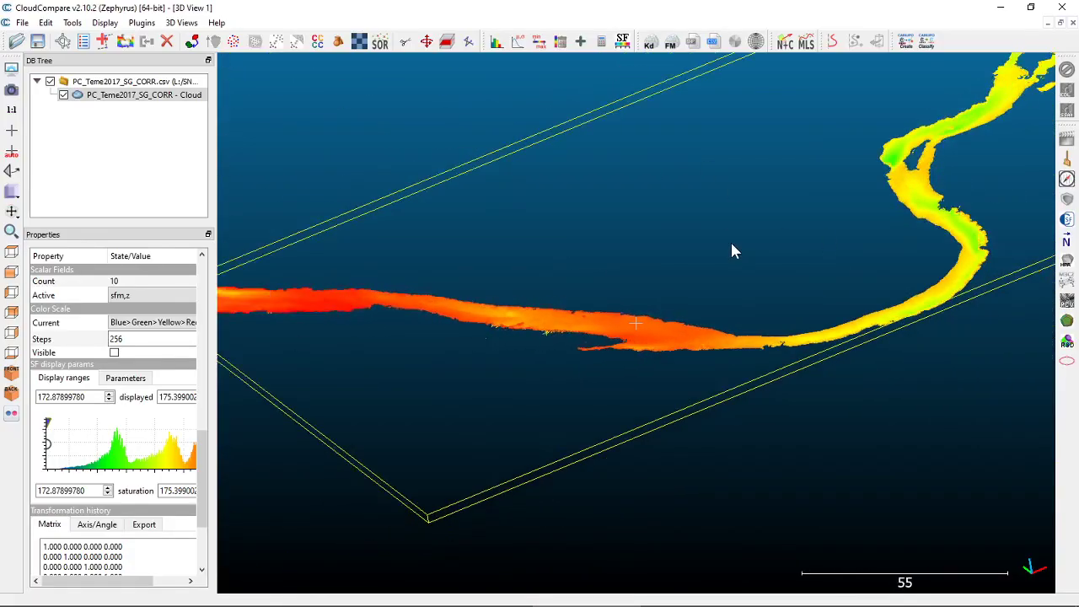
Step: Switch to the top view and center the river cloud in the 3D view
{"action": "left_click", "coordinate": [11, 251]}
{"action": "right_click_drag", "start_coordinate": [822, 290], "coordinate": [600, 365]}
{"action": "scroll", "coordinate": [600, 365], "scroll_direction": "down", "scroll_amount": 3}
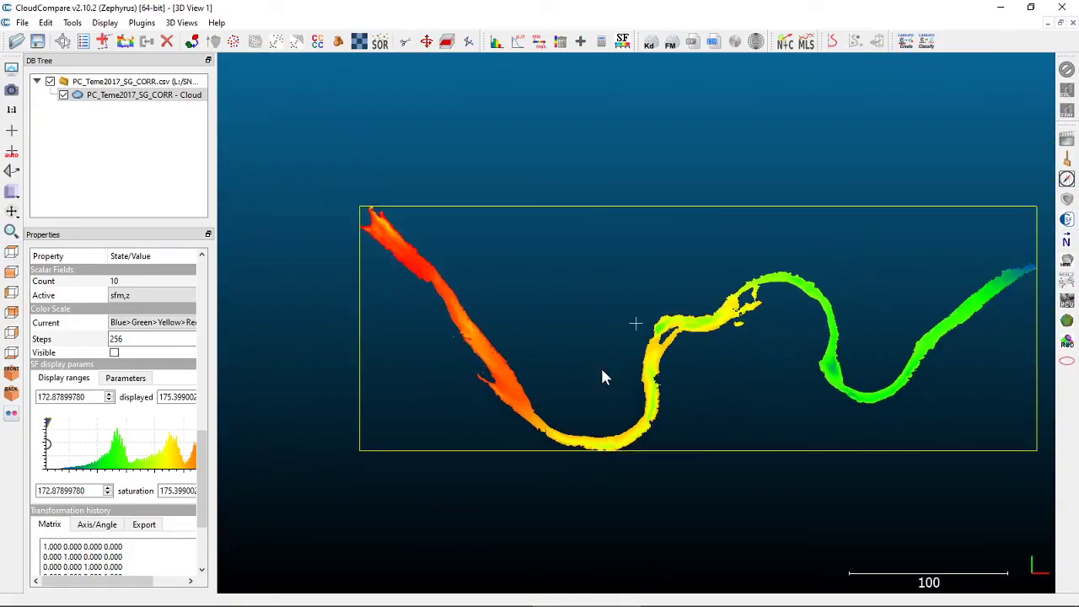
{"action": "right_click_drag", "start_coordinate": [759, 361], "coordinate": [710, 361]}
{"action": "scroll", "coordinate": [705, 364], "scroll_direction": "up", "scroll_amount": 2}
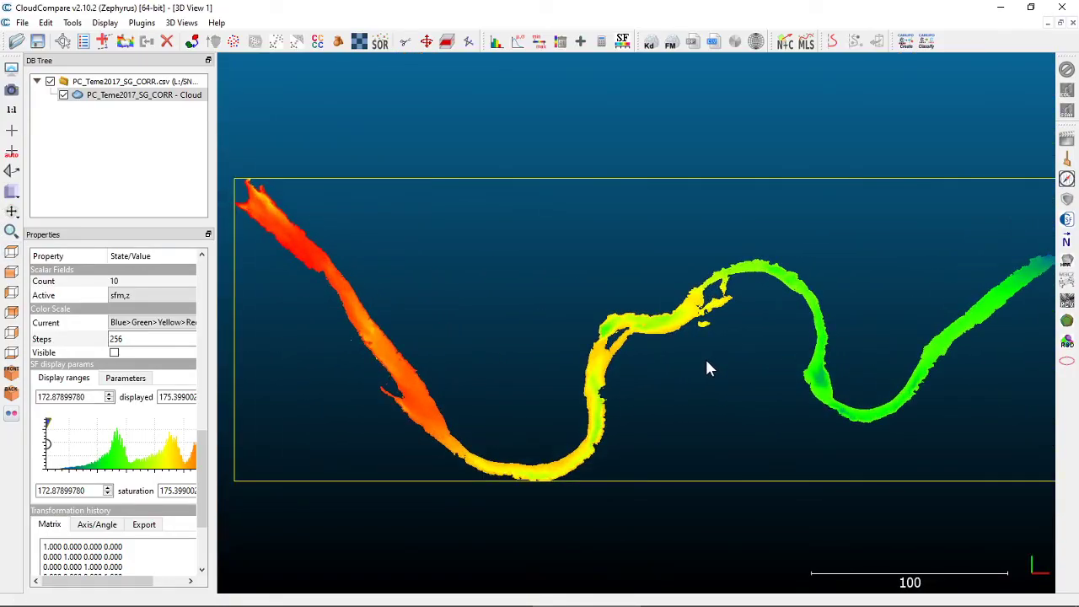
Step: Inspect the river cloud in close-up from changing angles by combining rotation, panning and zooming
{"action": "left_click_drag", "start_coordinate": [649, 393], "coordinate": [428, 338]}
{"action": "scroll", "coordinate": [427, 340], "scroll_direction": "up", "scroll_amount": 5}
{"action": "scroll", "coordinate": [428, 352], "scroll_direction": "up", "scroll_amount": 3}
{"action": "right_click_drag", "start_coordinate": [368, 469], "coordinate": [575, 339]}
{"action": "left_click_drag", "start_coordinate": [576, 339], "coordinate": [701, 361]}
{"action": "scroll", "coordinate": [632, 350], "scroll_direction": "up", "scroll_amount": 10}
{"action": "right_click_drag", "start_coordinate": [623, 368], "coordinate": [744, 301]}
{"action": "left_click_drag", "start_coordinate": [744, 301], "coordinate": [472, 176]}
{"action": "left_click_drag", "start_coordinate": [470, 382], "coordinate": [602, 306]}
Step: Go back to the top view and center the whole river with its bounding box
{"action": "left_click", "coordinate": [11, 252]}
{"action": "scroll", "coordinate": [588, 282], "scroll_direction": "down", "scroll_amount": 15}
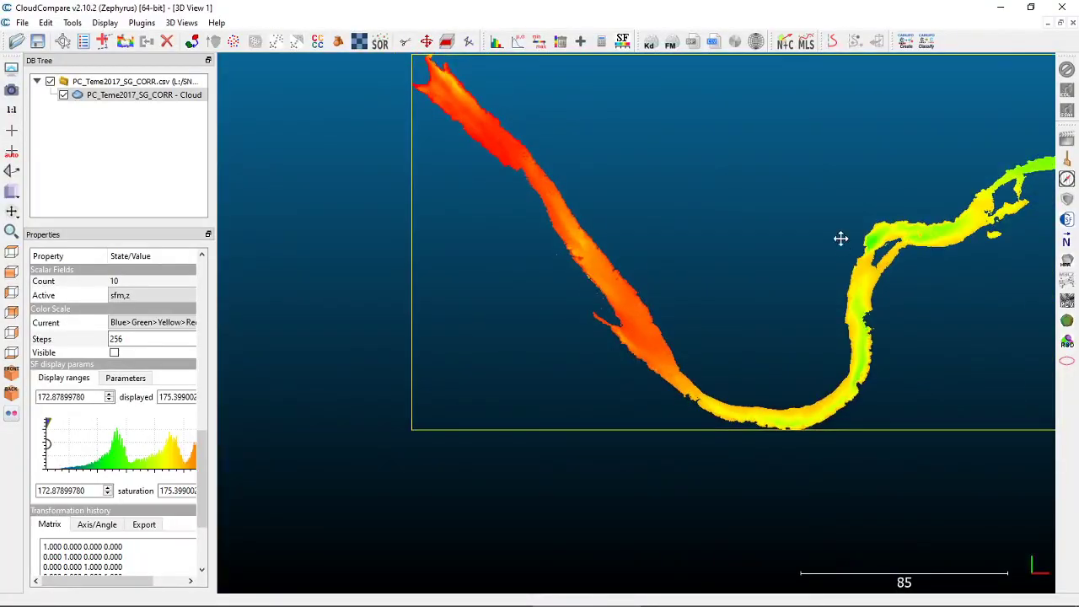
{"action": "right_click_drag", "start_coordinate": [840, 239], "coordinate": [649, 332]}
{"action": "scroll", "coordinate": [649, 332], "scroll_direction": "down", "scroll_amount": 5}
{"action": "right_click_drag", "start_coordinate": [727, 320], "coordinate": [659, 304]}
Step: Delete the PC_Teme2017_SG_CORR cloud from the DB Tree
{"action": "mouse_move", "coordinate": [342, 108]}
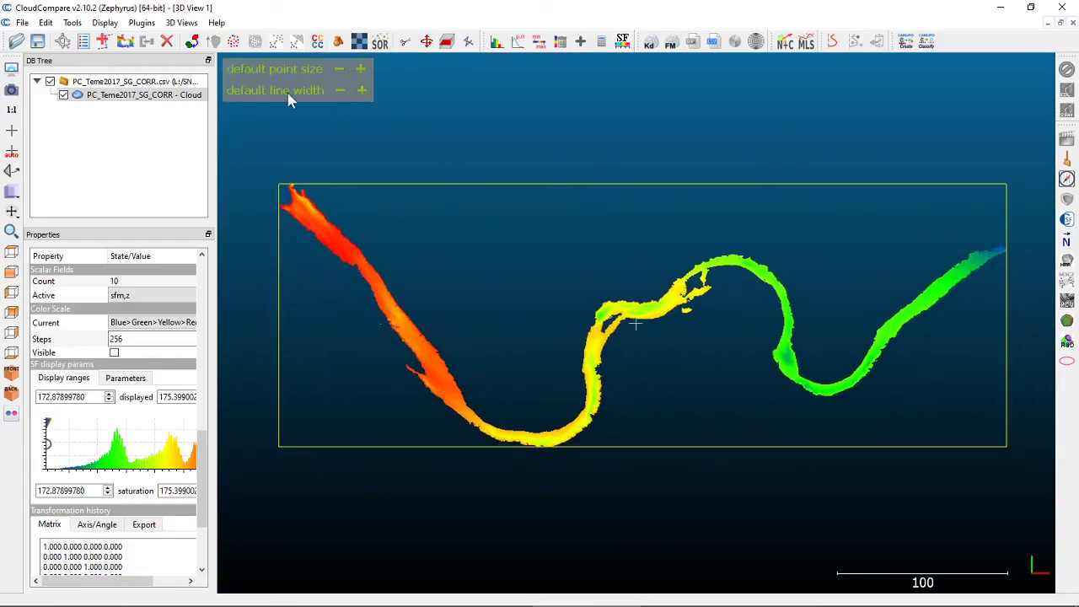
{"action": "right_click", "coordinate": [102, 98]}
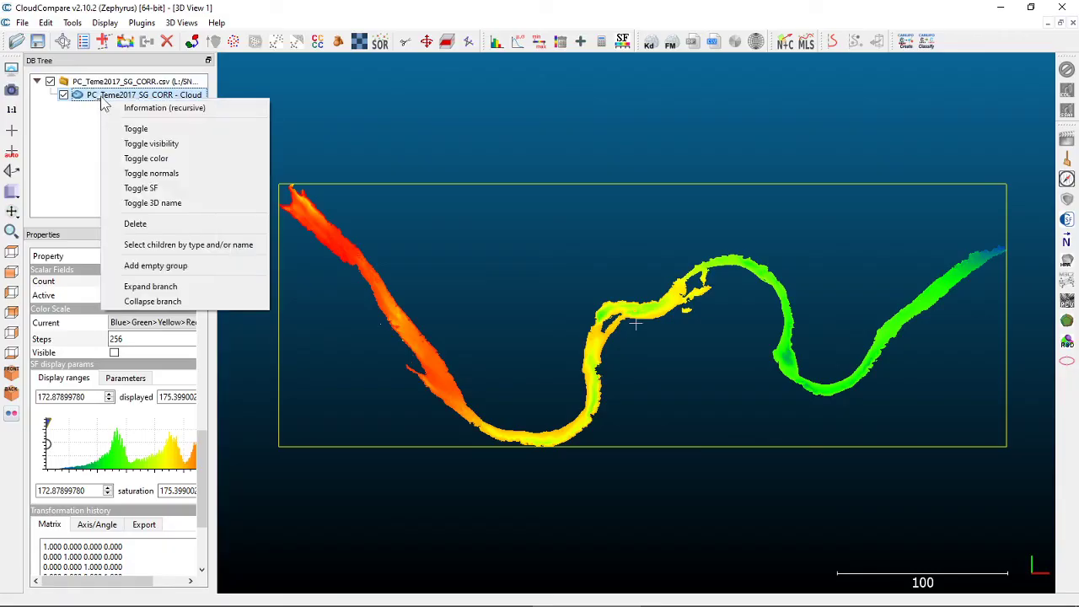
{"action": "left_click", "coordinate": [169, 226]}
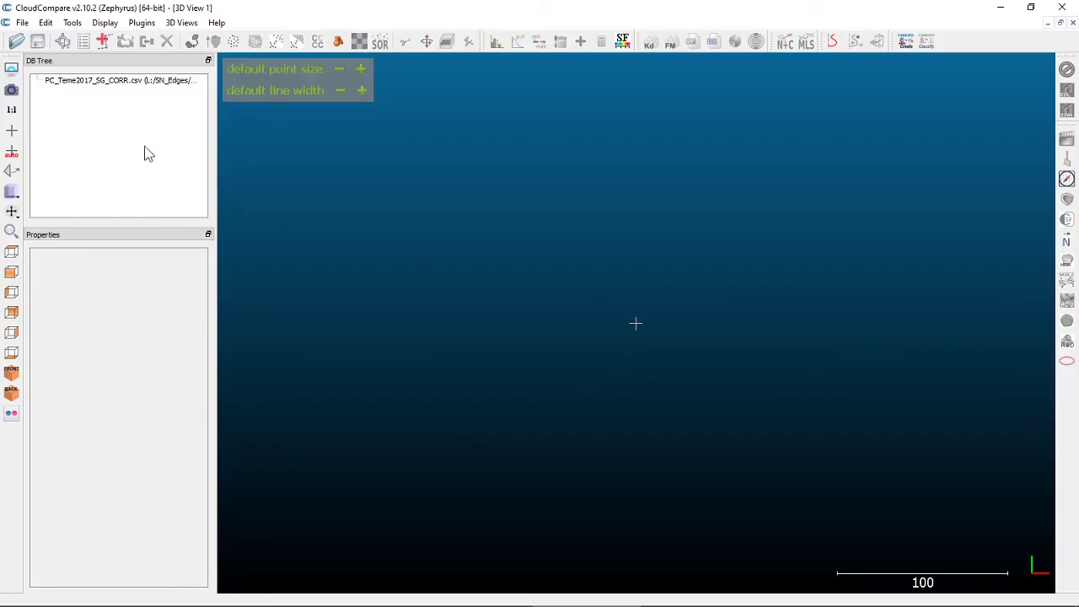
Step: Import PC_Teme2017_SG_CORR.csv again, skipping 1 line, extracting scalar field names from it and accepting the suggested coordinate shift
{"action": "left_click", "coordinate": [15, 46]}
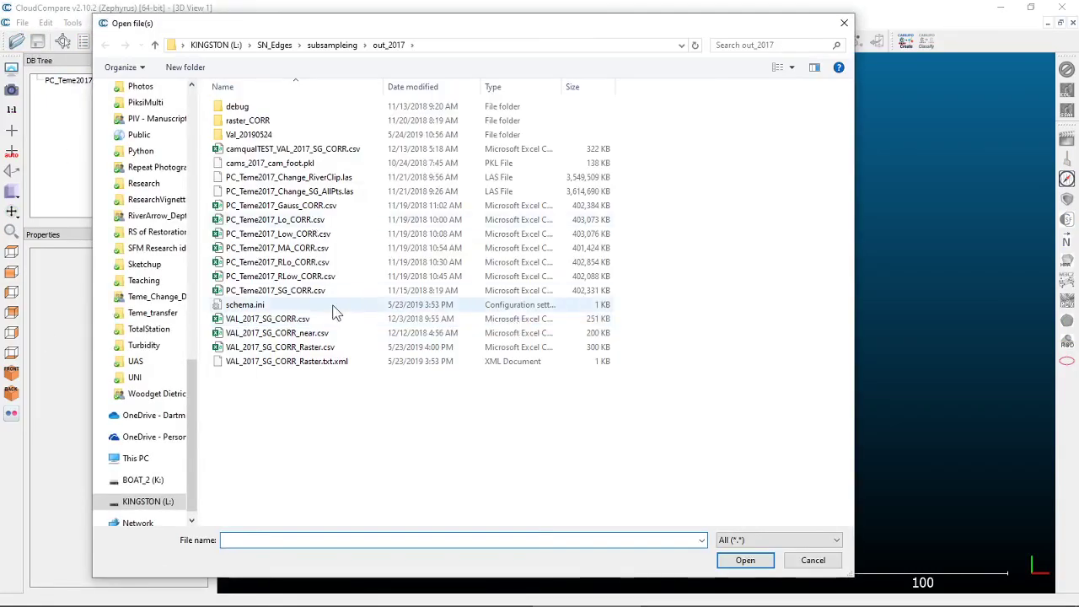
{"action": "left_click", "coordinate": [327, 290]}
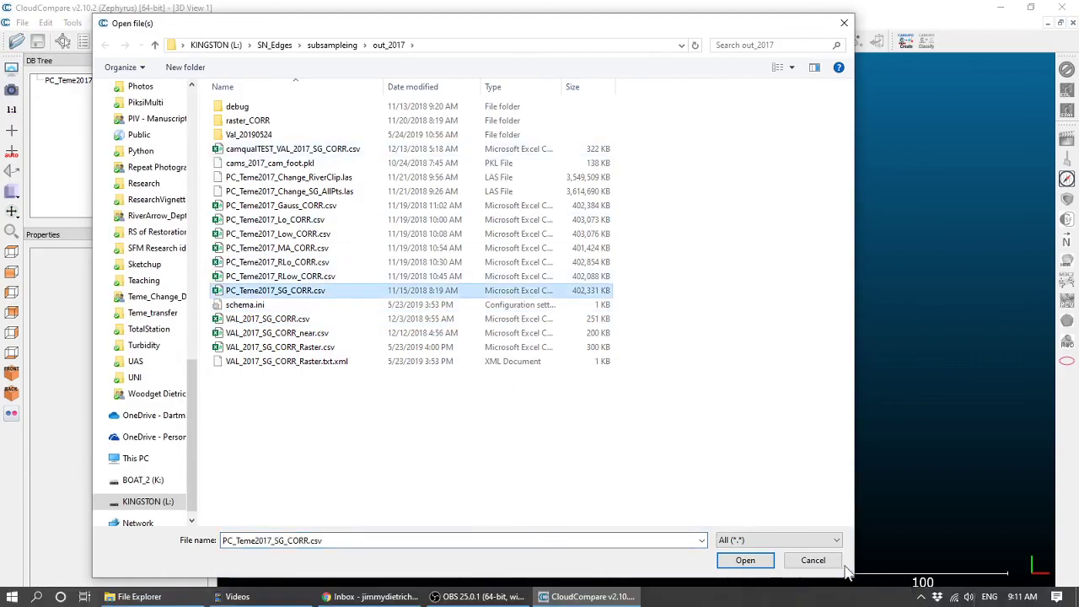
{"action": "left_click", "coordinate": [750, 560]}
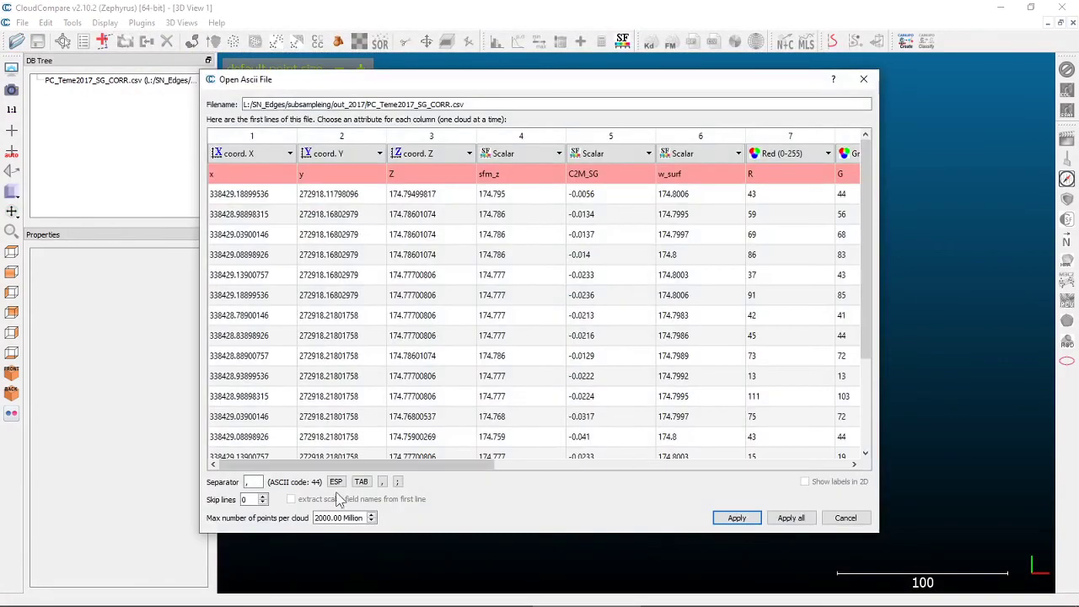
{"action": "left_click", "coordinate": [262, 496]}
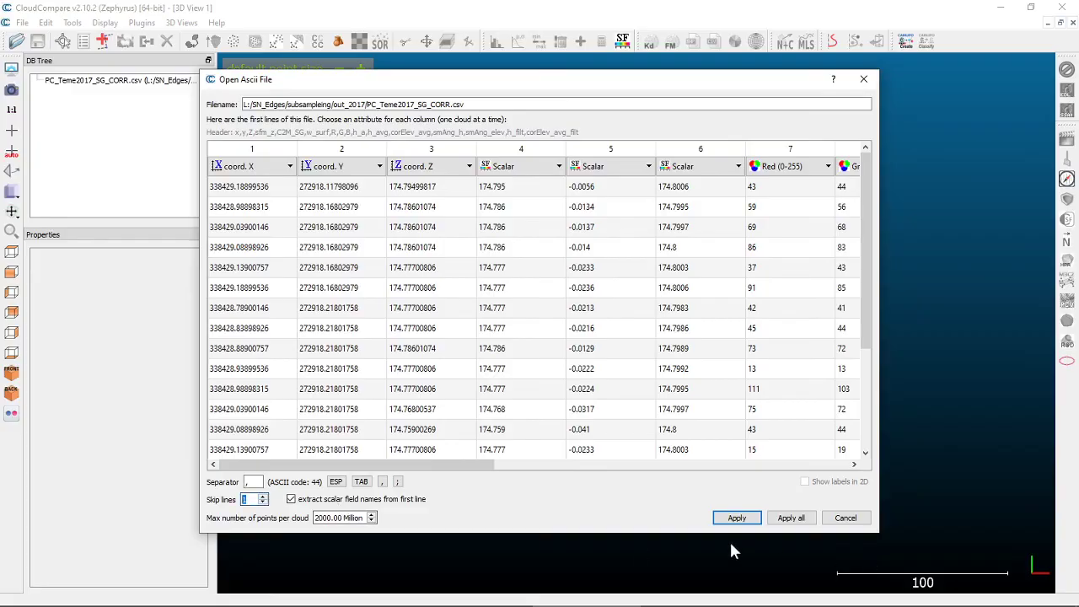
{"action": "left_click", "coordinate": [736, 518]}
{"action": "left_click", "coordinate": [642, 441]}
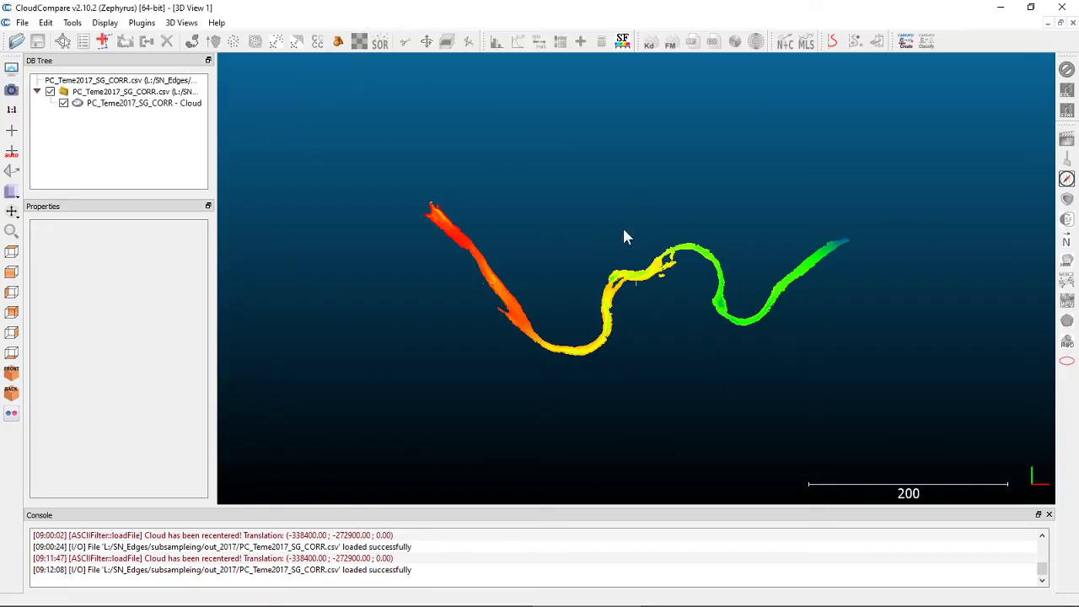
Step: Open PC_Teme2017_Change_RiverClip5cm.las from the AGU_RiverOnly folder inside subsampleing > Change
{"action": "left_click", "coordinate": [100, 103]}
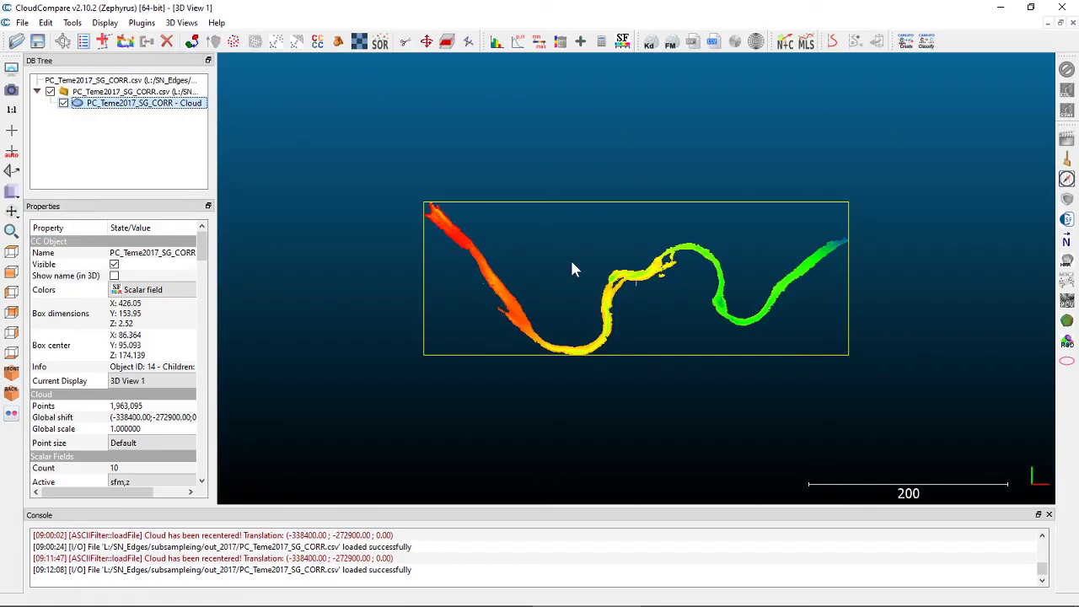
{"action": "left_click", "coordinate": [22, 43]}
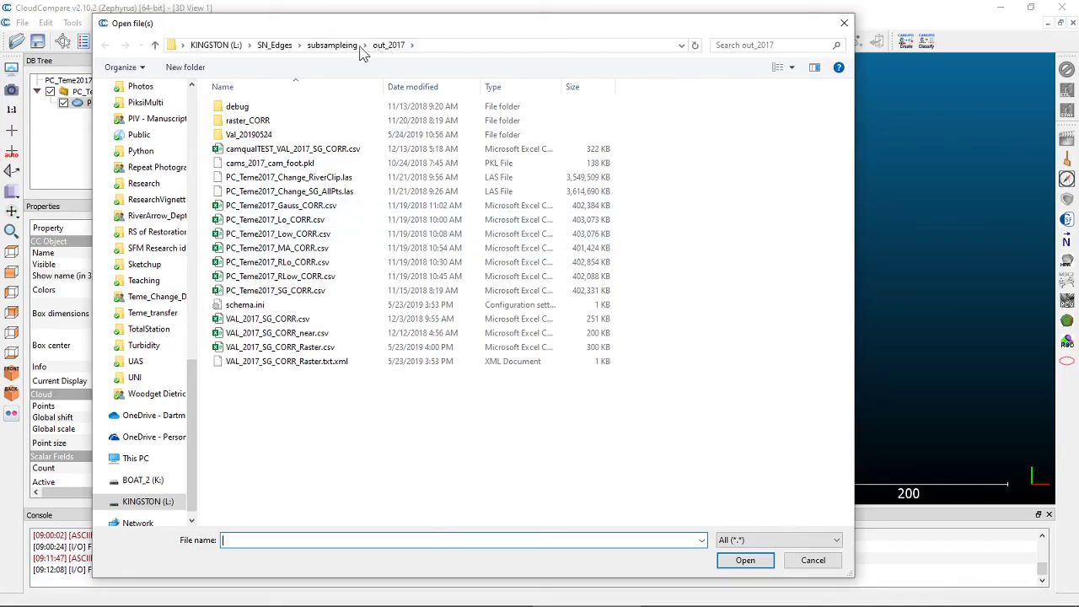
{"action": "left_click", "coordinate": [340, 48]}
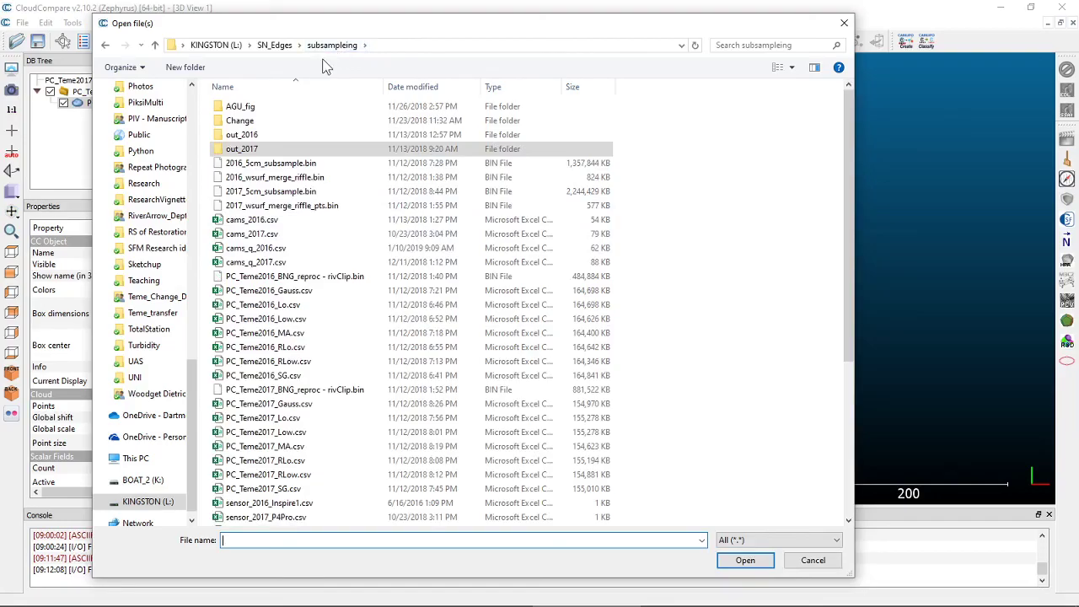
{"action": "left_click", "coordinate": [283, 126]}
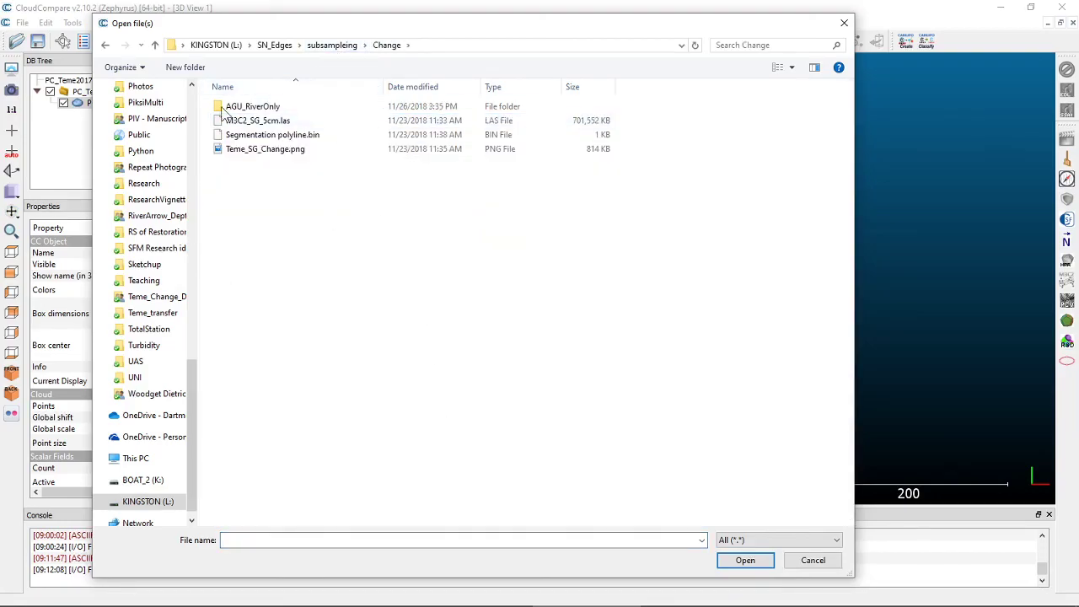
{"action": "double_click", "coordinate": [283, 107]}
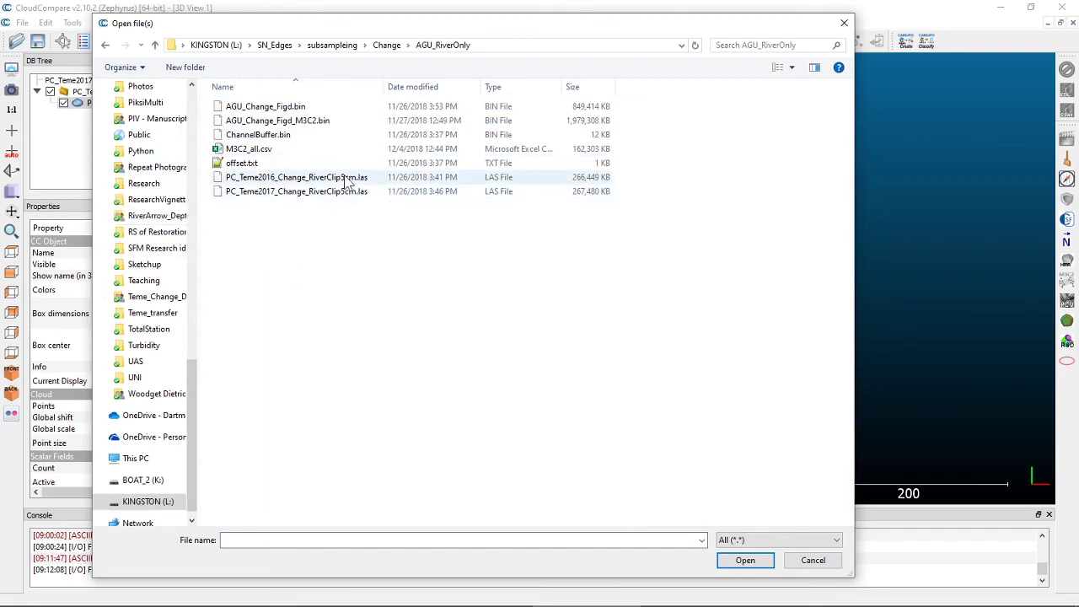
{"action": "left_click_drag", "start_coordinate": [327, 17], "coordinate": [409, 17]}
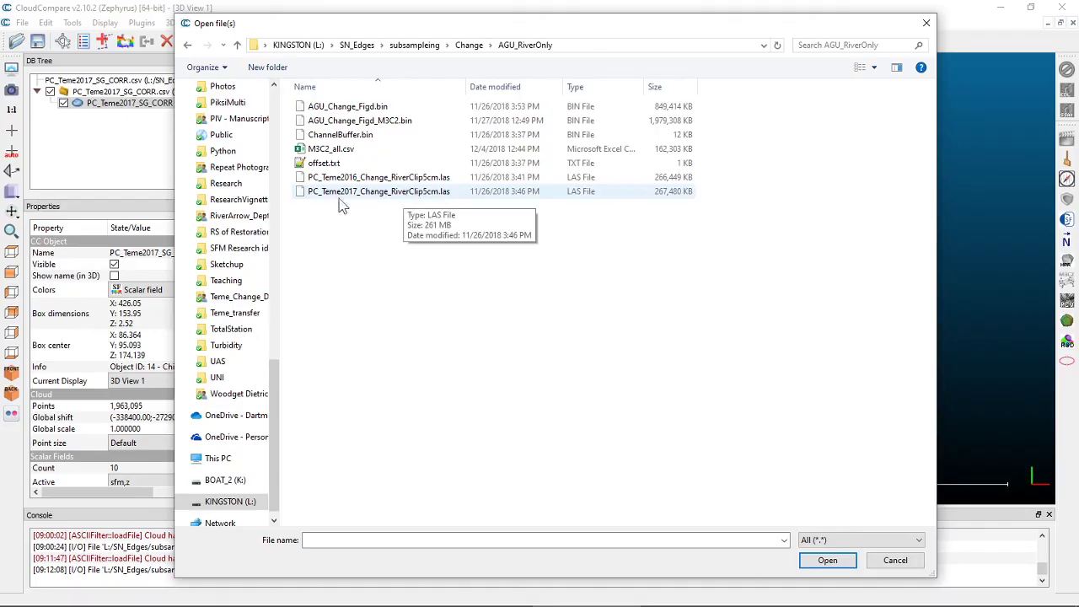
{"action": "double_click", "coordinate": [366, 192]}
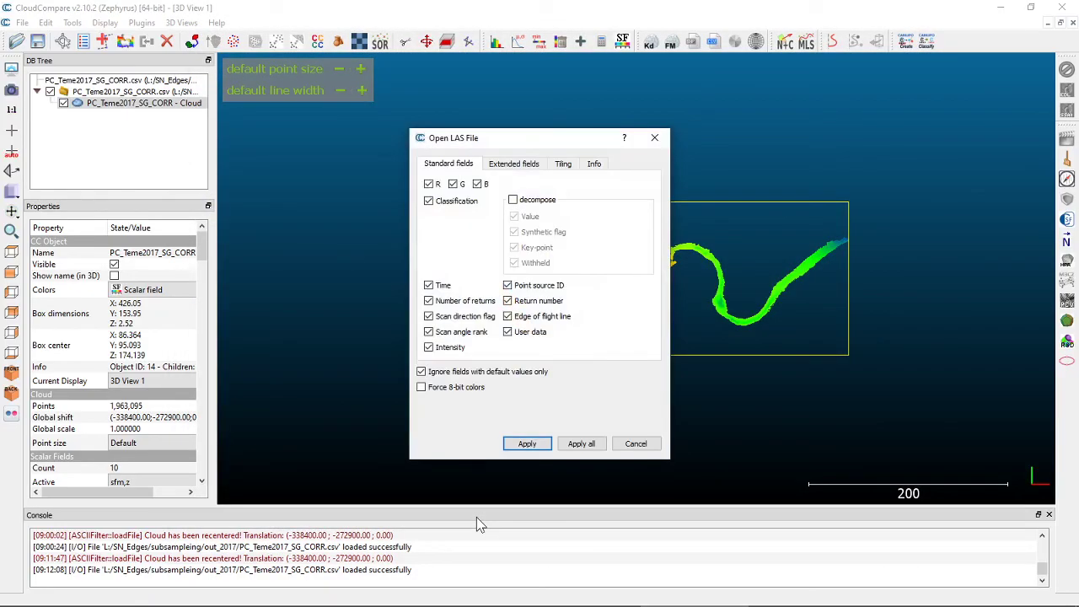
Step: Load the LAS cloud with its default standard fields and the last-input global shift of -338400, -272900, 0
{"action": "left_click_drag", "start_coordinate": [517, 143], "coordinate": [434, 157]}
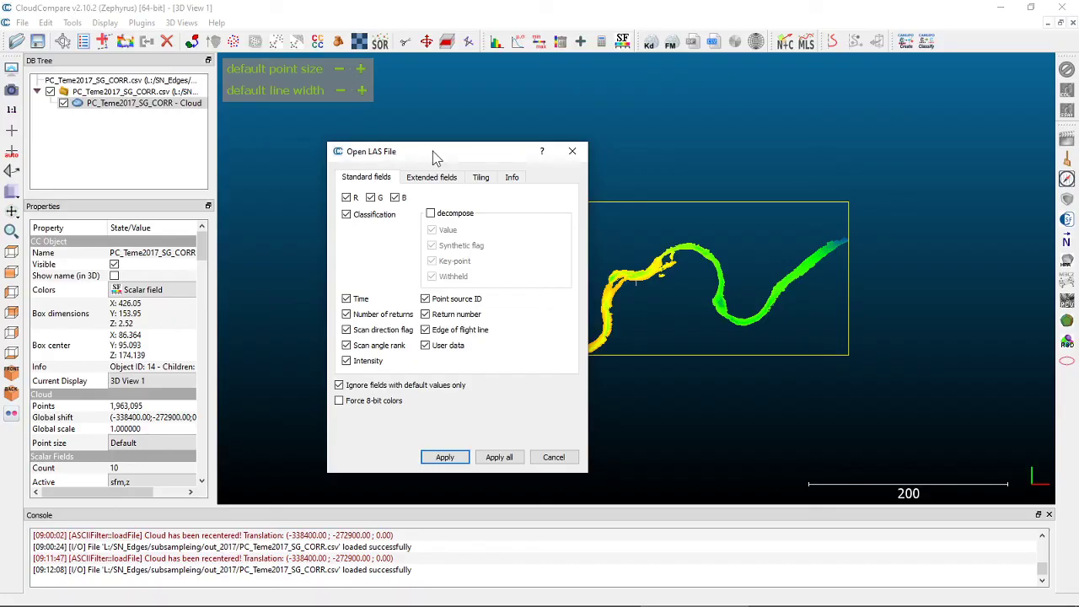
{"action": "left_click_drag", "start_coordinate": [436, 157], "coordinate": [551, 124]}
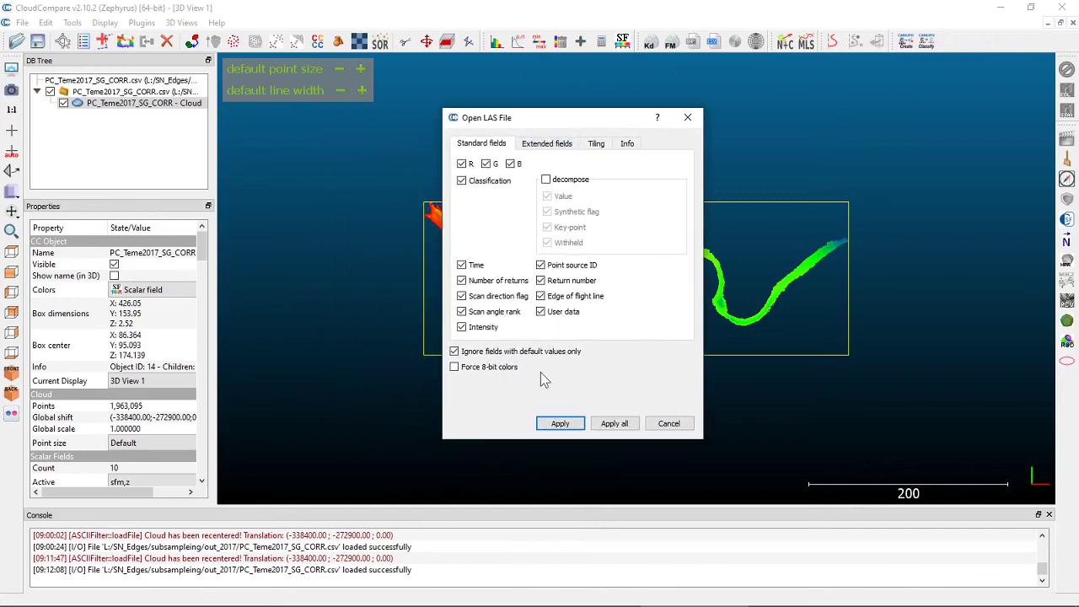
{"action": "left_click", "coordinate": [544, 424]}
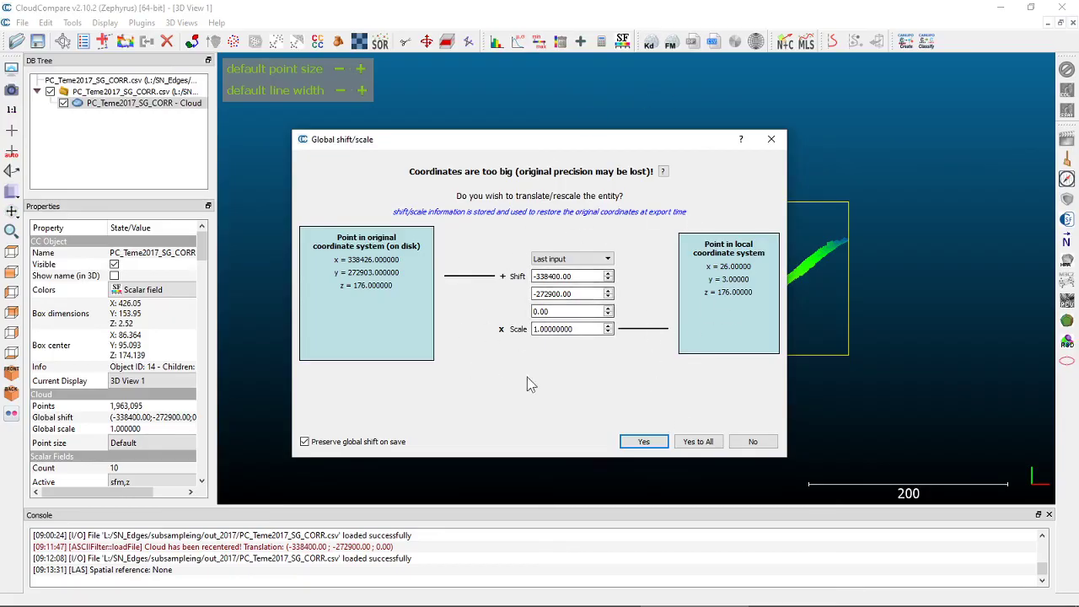
{"action": "left_click", "coordinate": [643, 443]}
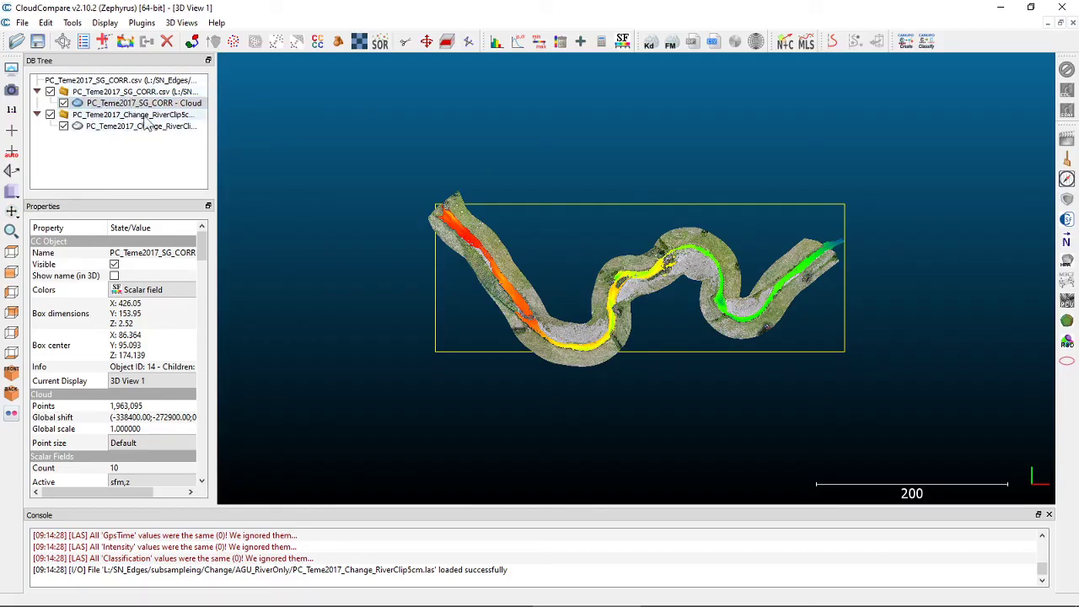
Step: Hide and show the SG_CORR river cloud and the RiverClip5cm cloud in turn to compare their coverage
{"action": "left_click", "coordinate": [63, 103]}
{"action": "left_click", "coordinate": [63, 103]}
{"action": "left_click", "coordinate": [63, 103]}
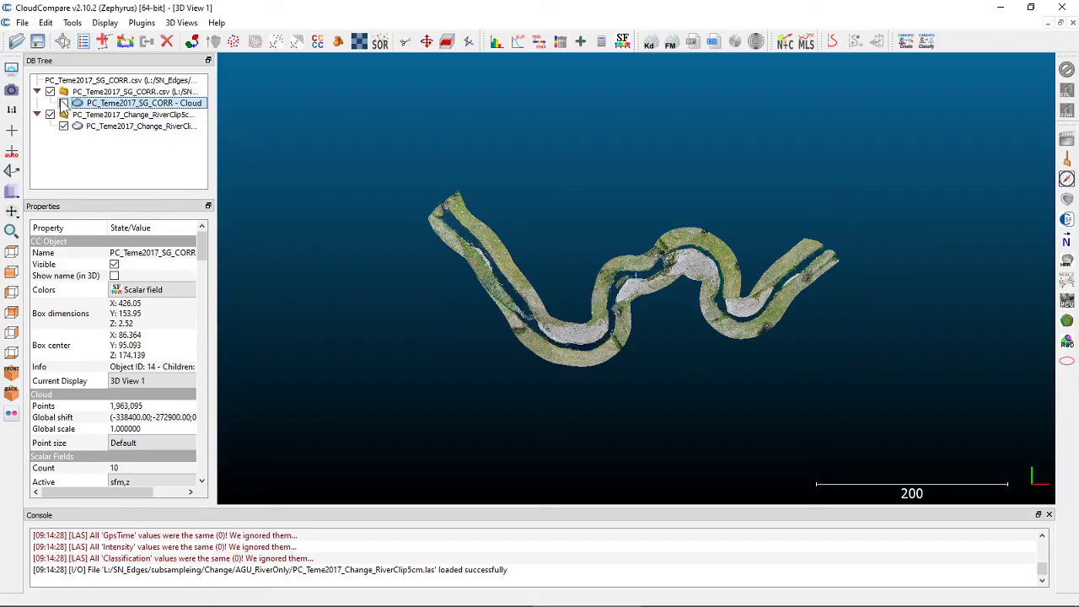
{"action": "left_click", "coordinate": [64, 103]}
{"action": "left_click", "coordinate": [64, 126]}
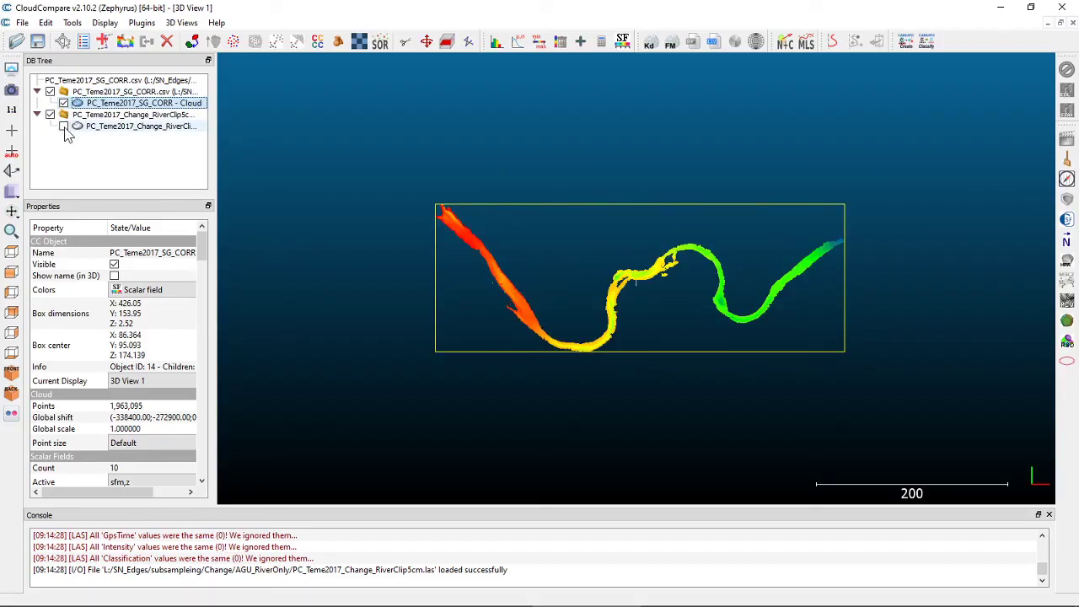
{"action": "left_click", "coordinate": [63, 126]}
Step: Examine the mid-reach channel and its banks up close from an oblique angle with both clouds shown
{"action": "scroll", "coordinate": [595, 291], "scroll_direction": "up", "scroll_amount": 1}
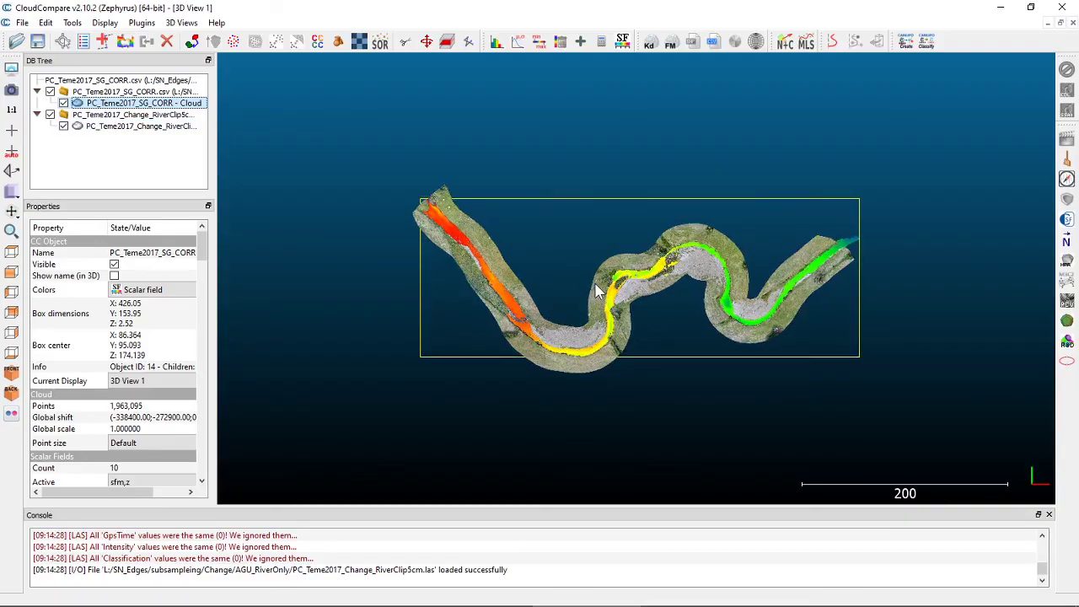
{"action": "scroll", "coordinate": [595, 290], "scroll_direction": "up", "scroll_amount": 10}
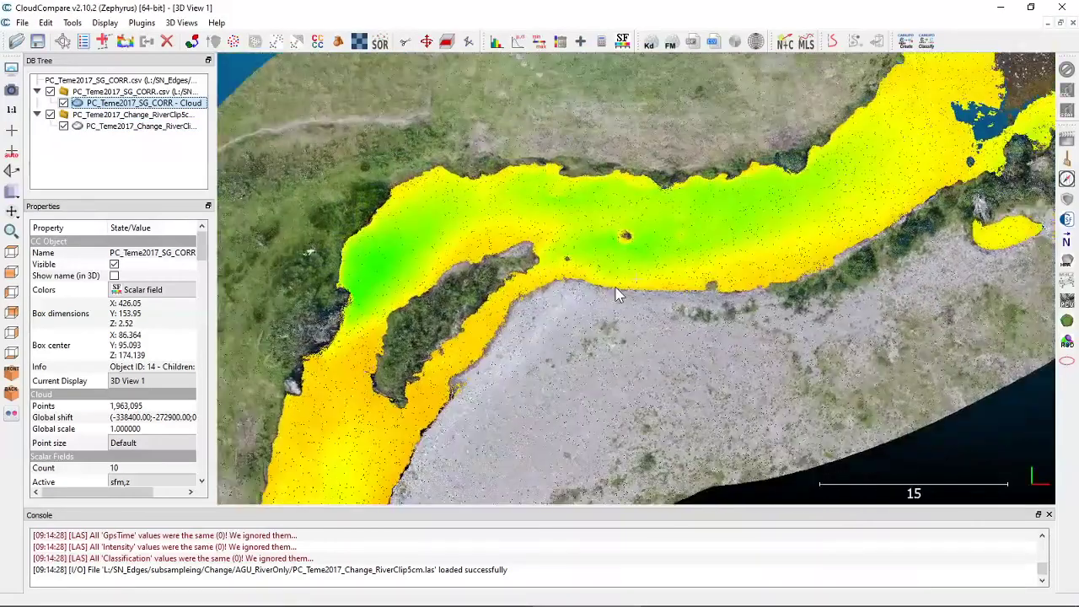
{"action": "scroll", "coordinate": [616, 293], "scroll_direction": "down", "scroll_amount": 2}
{"action": "left_click_drag", "start_coordinate": [615, 304], "coordinate": [517, 506]}
{"action": "left_click_drag", "start_coordinate": [587, 433], "coordinate": [599, 245]}
{"action": "scroll", "coordinate": [574, 298], "scroll_direction": "up", "scroll_amount": 10}
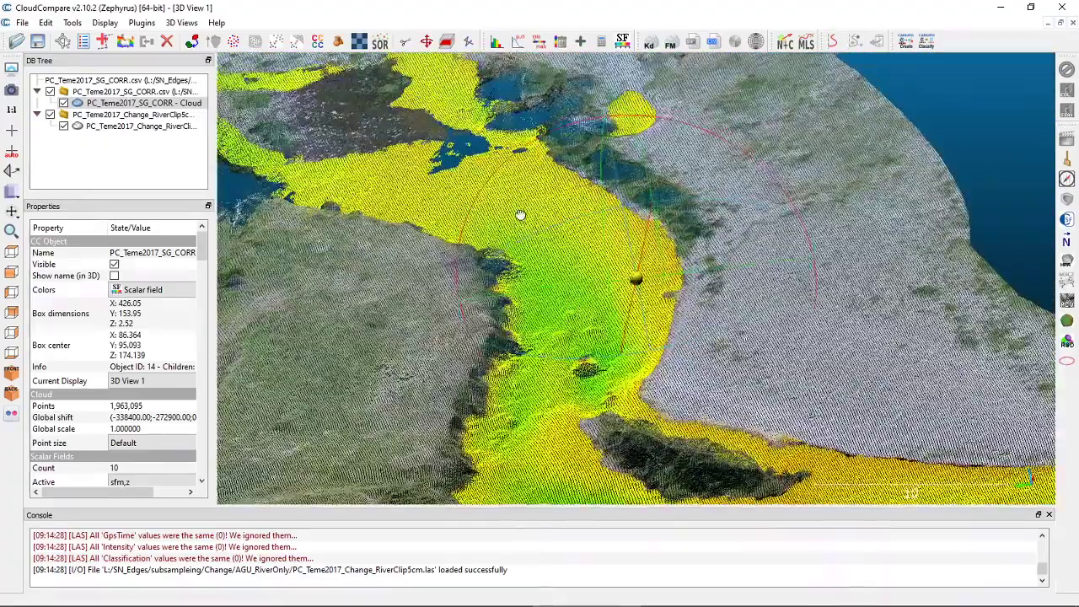
{"action": "left_click_drag", "start_coordinate": [520, 215], "coordinate": [472, 194]}
Step: Toggle each cloud's visibility in the close-up to compare channel and bank points, leaving both clouds shown
{"action": "left_click", "coordinate": [61, 107]}
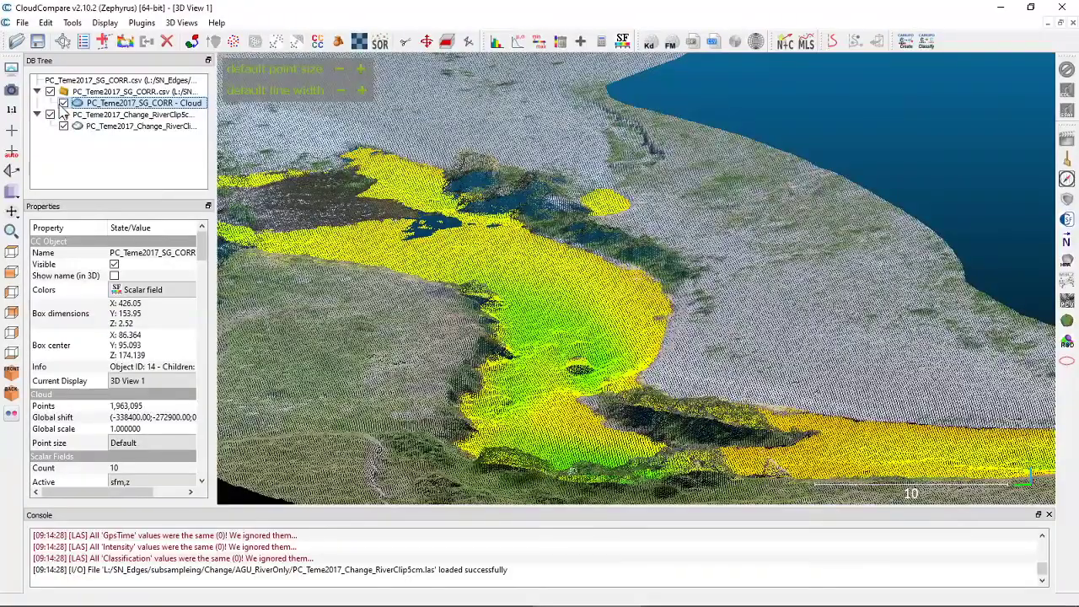
{"action": "left_click", "coordinate": [63, 104]}
{"action": "left_click", "coordinate": [68, 125]}
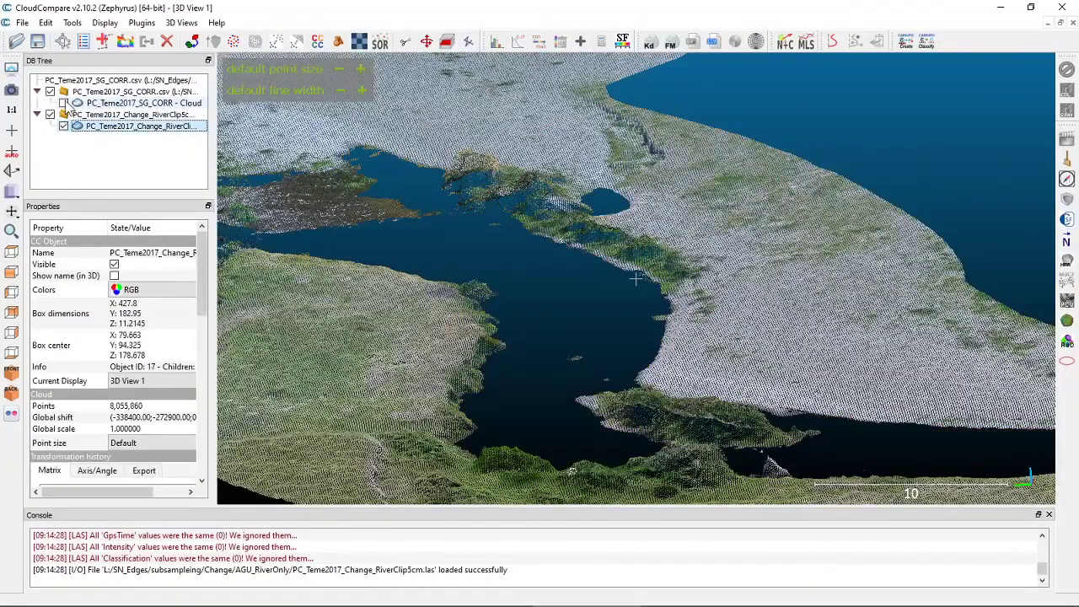
{"action": "left_click", "coordinate": [63, 102]}
{"action": "left_click", "coordinate": [63, 126]}
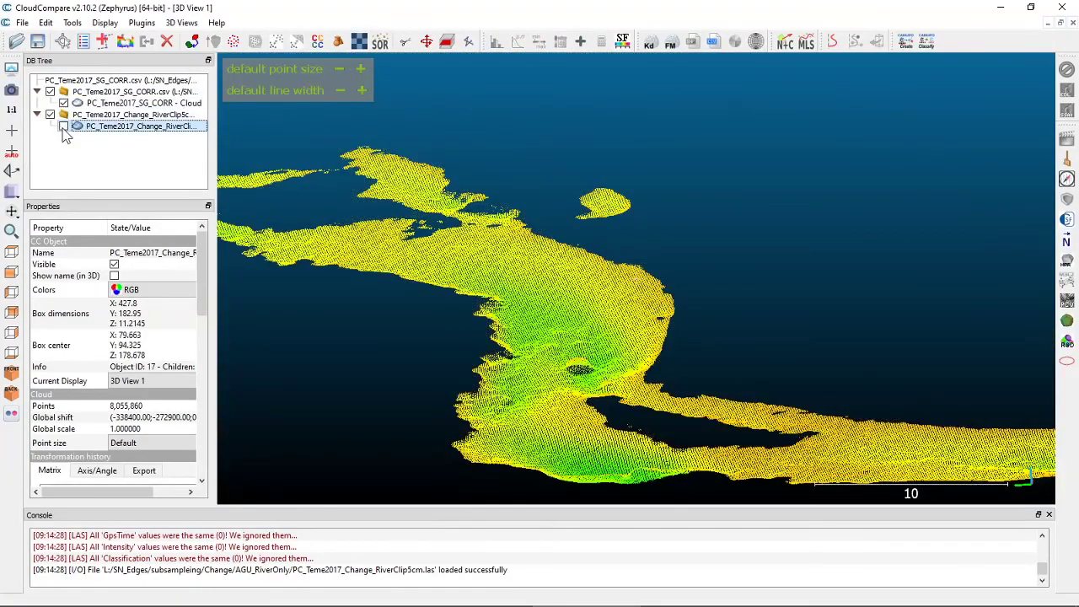
{"action": "left_click", "coordinate": [63, 126]}
{"action": "left_click", "coordinate": [63, 102]}
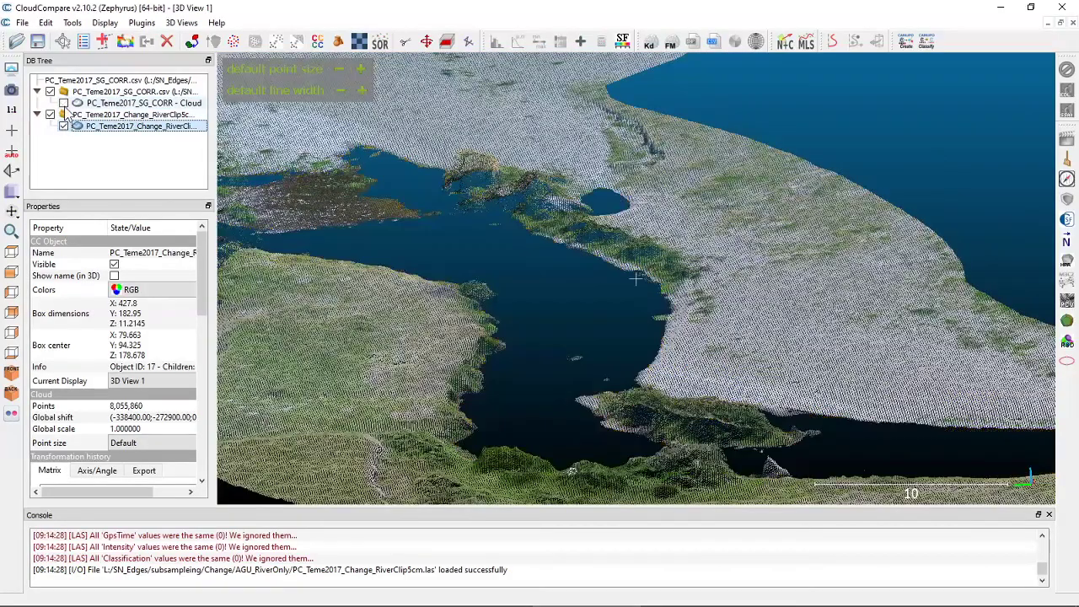
{"action": "left_click", "coordinate": [63, 103]}
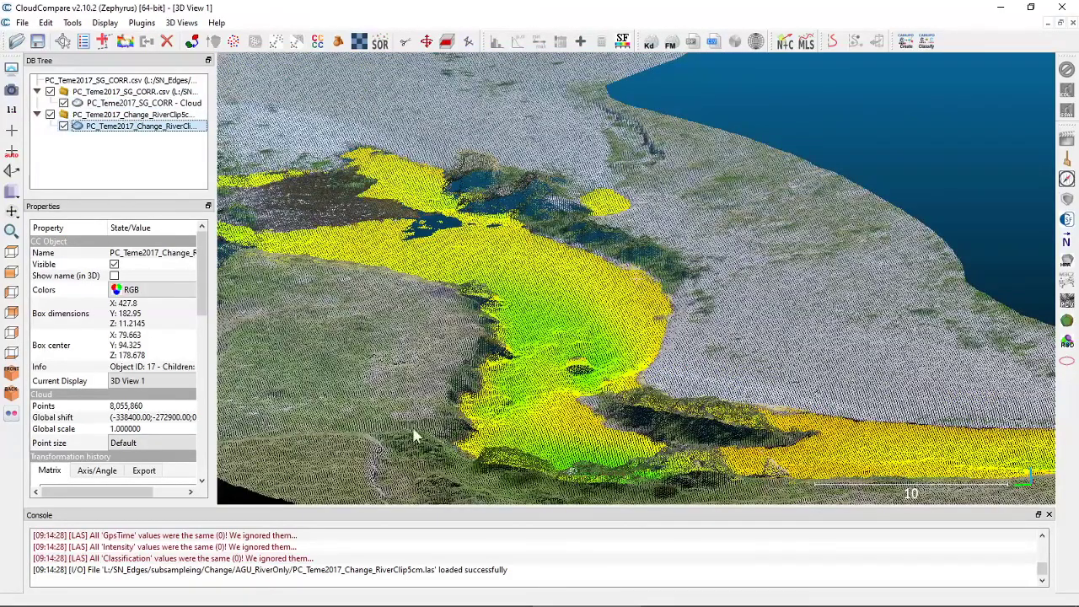
Step: Examine the combined river and bank clouds along the wider reach from several oblique angles
{"action": "left_click_drag", "start_coordinate": [447, 398], "coordinate": [452, 394]}
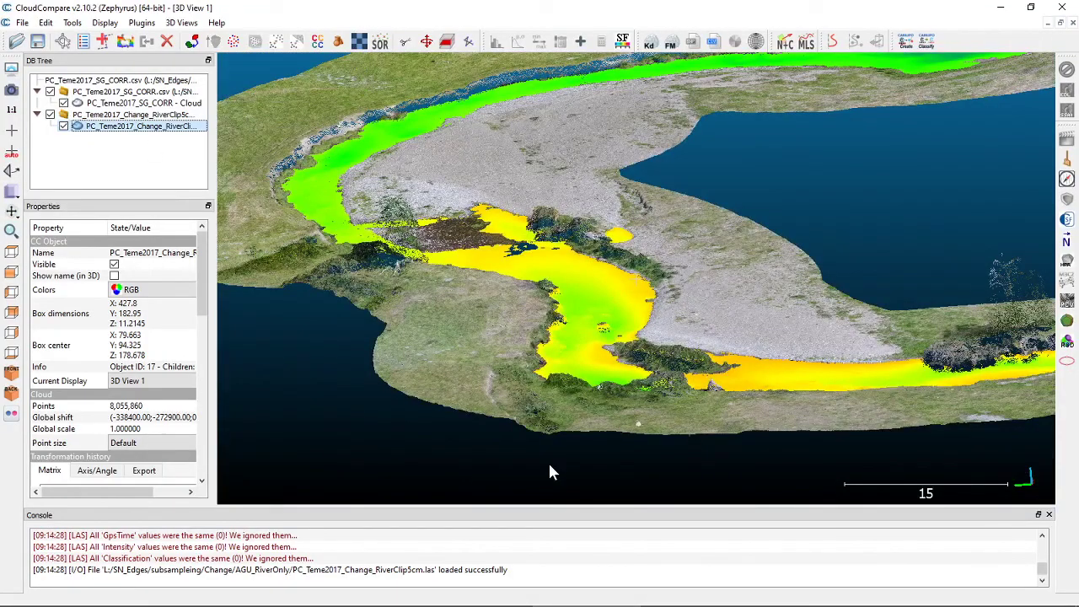
{"action": "left_click_drag", "start_coordinate": [843, 425], "coordinate": [588, 313]}
{"action": "scroll", "coordinate": [589, 314], "scroll_direction": "down", "scroll_amount": 5}
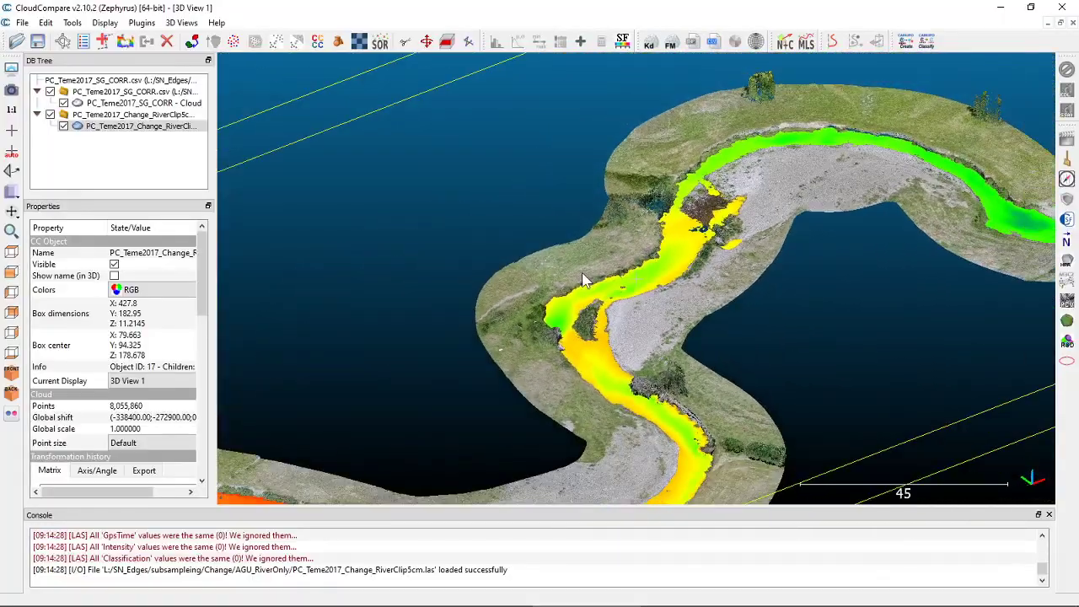
{"action": "scroll", "coordinate": [586, 281], "scroll_direction": "down", "scroll_amount": 2}
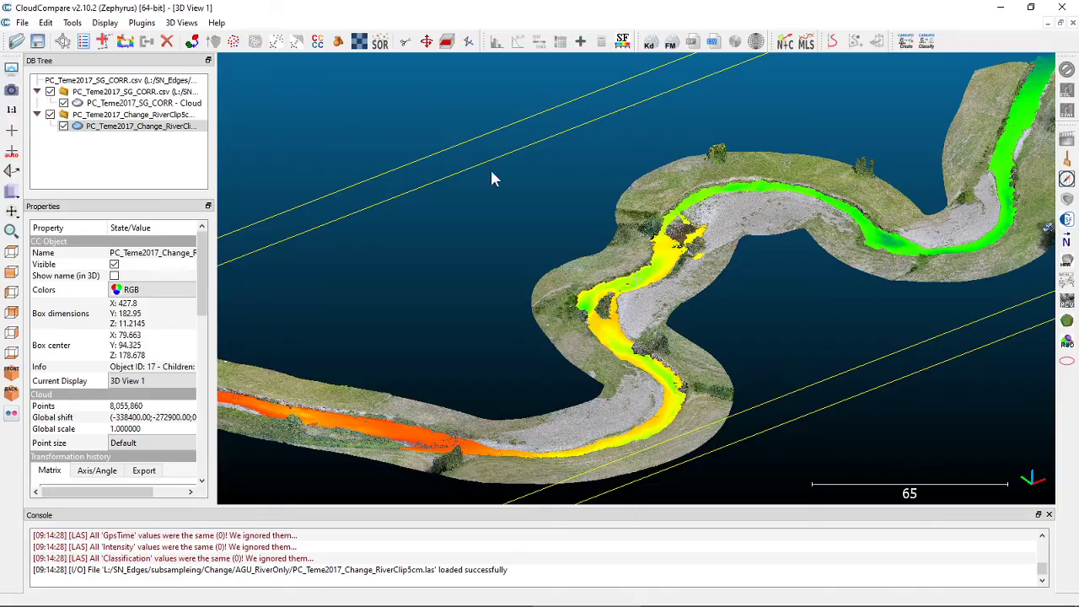
{"action": "left_click_drag", "start_coordinate": [916, 265], "coordinate": [740, 335]}
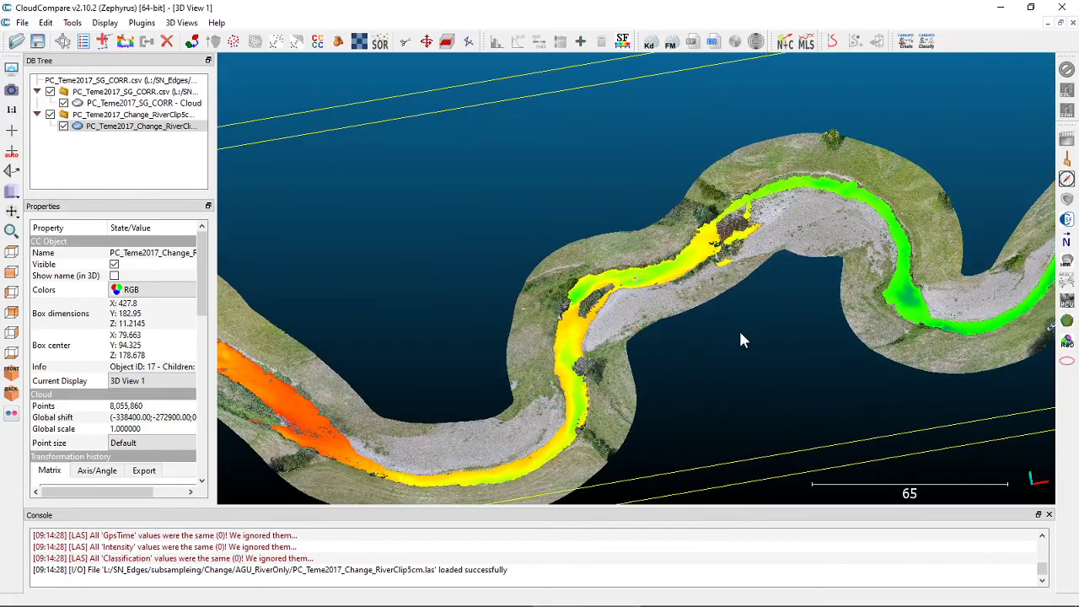
{"action": "left_click_drag", "start_coordinate": [939, 311], "coordinate": [645, 381]}
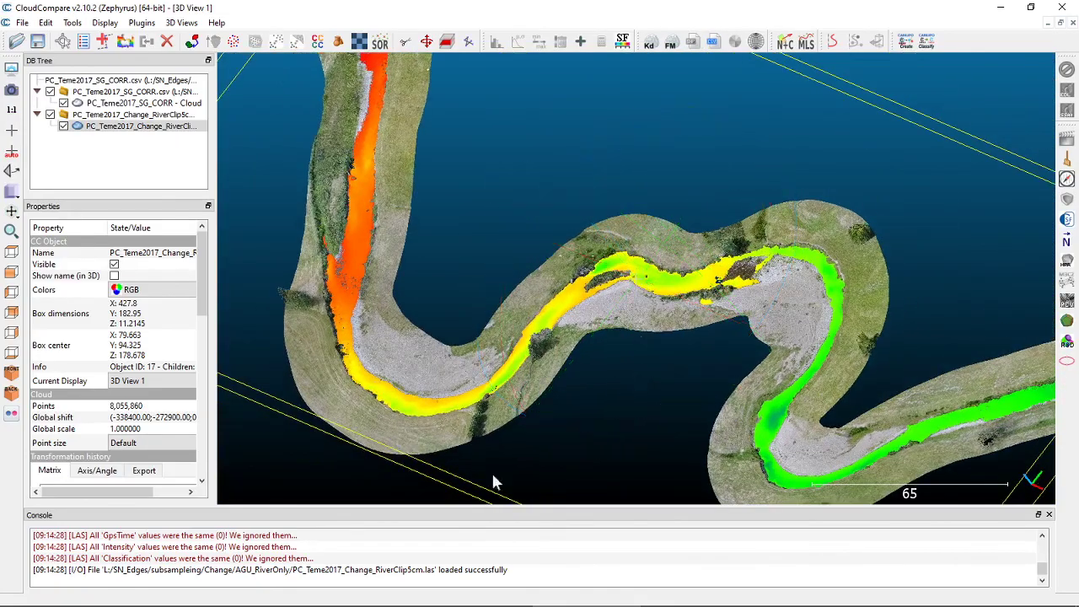
{"action": "left_click_drag", "start_coordinate": [423, 250], "coordinate": [282, 278]}
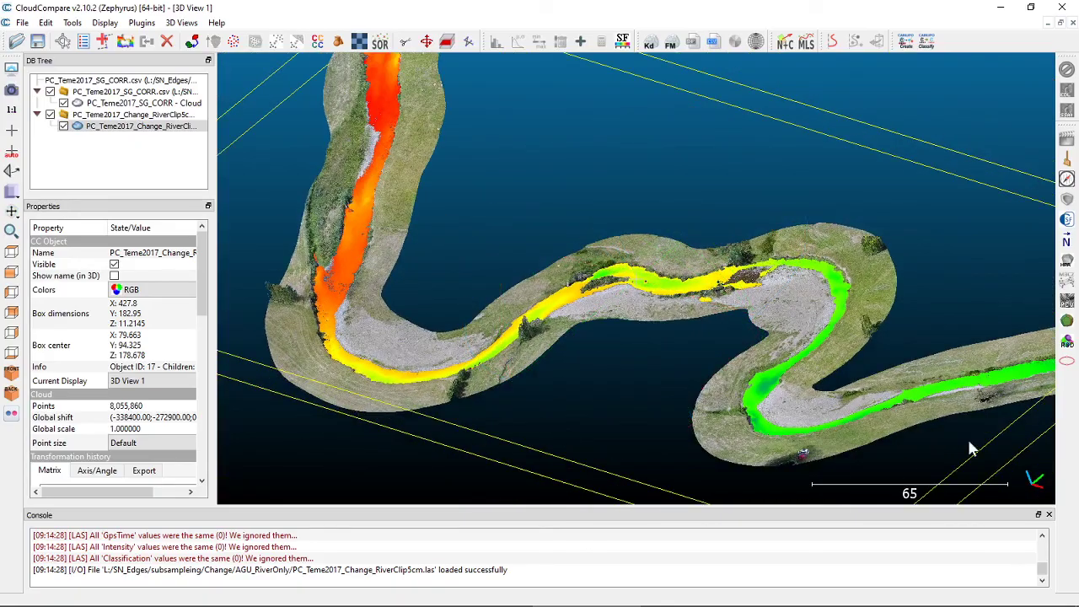
{"action": "left_click_drag", "start_coordinate": [358, 362], "coordinate": [357, 368]}
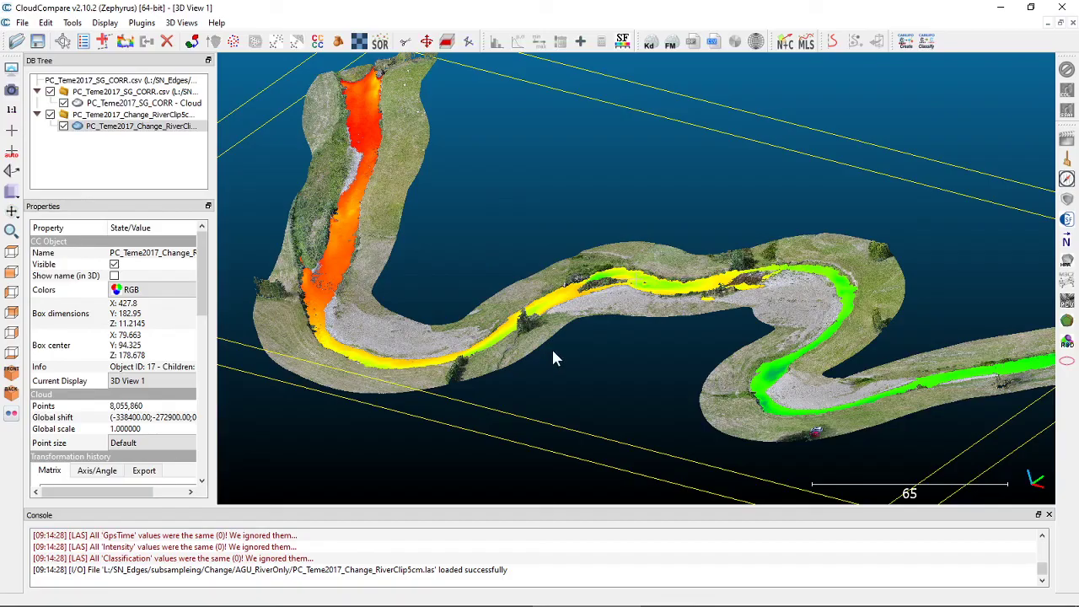
Step: Inspect the riverbed around the small mid-channel island in close-up, from a low angle and from above
{"action": "scroll", "coordinate": [628, 363], "scroll_direction": "up", "scroll_amount": 10}
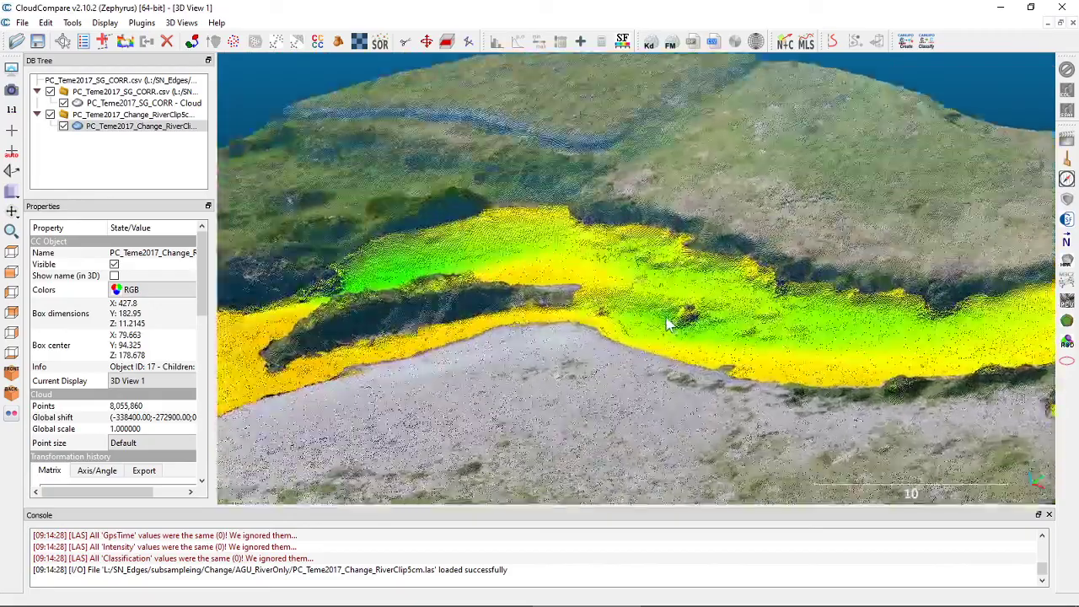
{"action": "scroll", "coordinate": [666, 324], "scroll_direction": "up", "scroll_amount": 4}
{"action": "left_click_drag", "start_coordinate": [457, 265], "coordinate": [508, 222]}
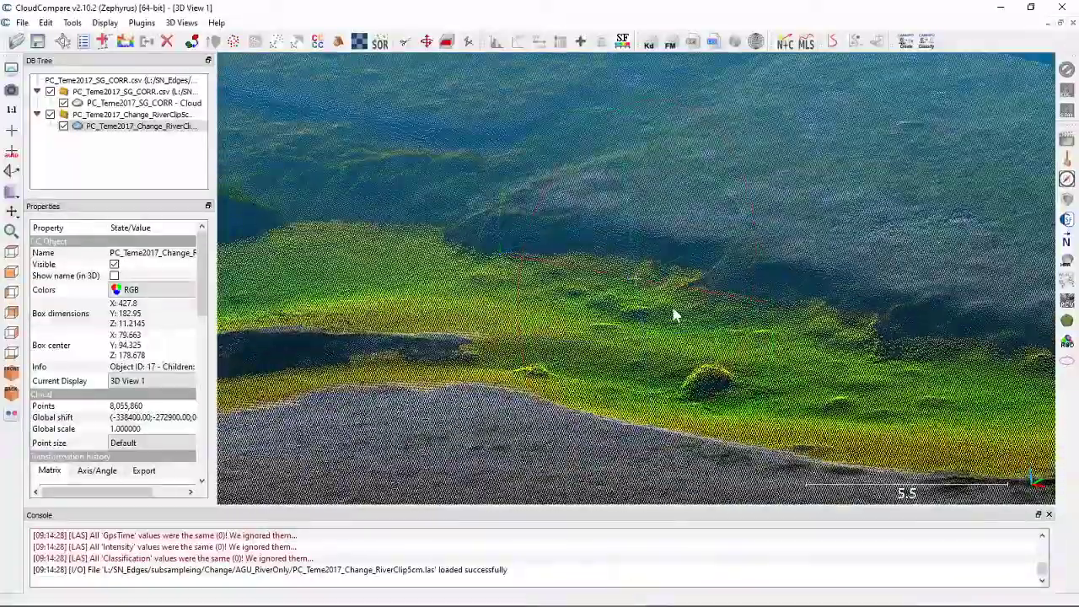
{"action": "right_click_drag", "start_coordinate": [537, 322], "coordinate": [802, 159]}
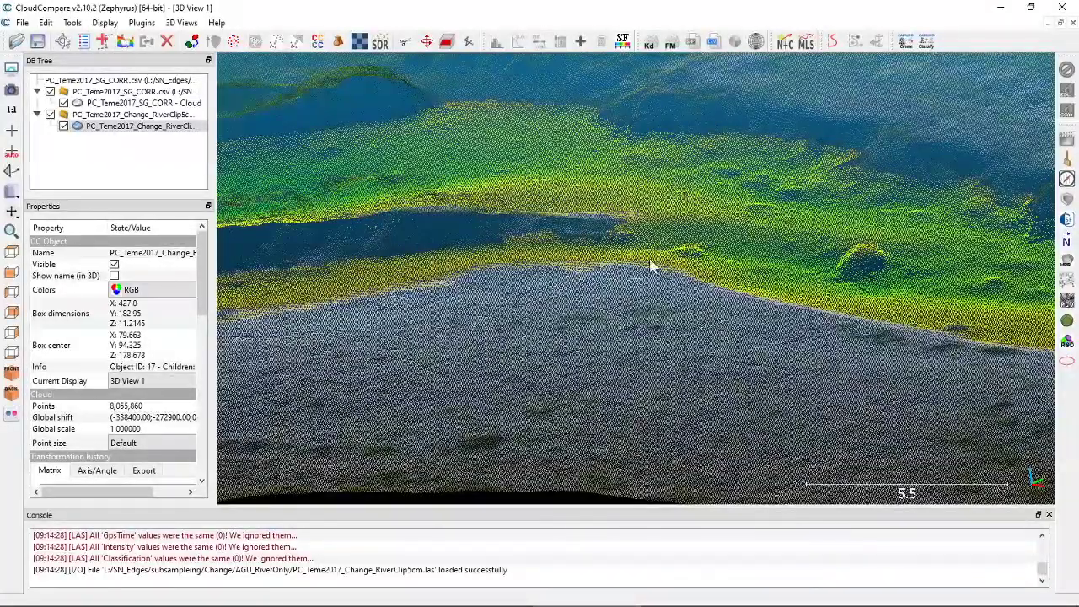
{"action": "scroll", "coordinate": [648, 248], "scroll_direction": "down", "scroll_amount": 5}
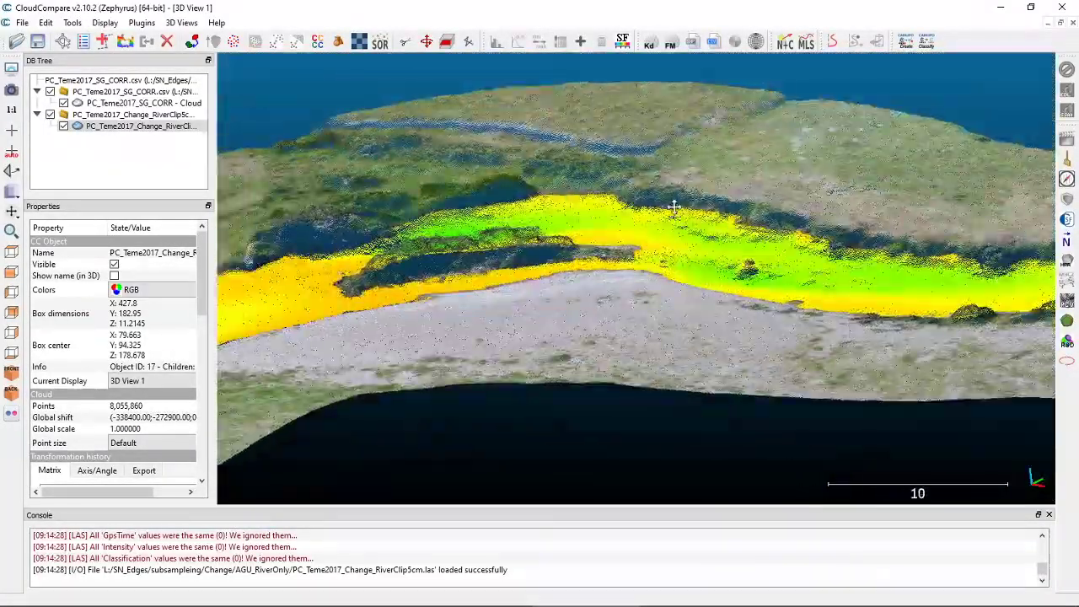
{"action": "left_click_drag", "start_coordinate": [675, 207], "coordinate": [730, 231]}
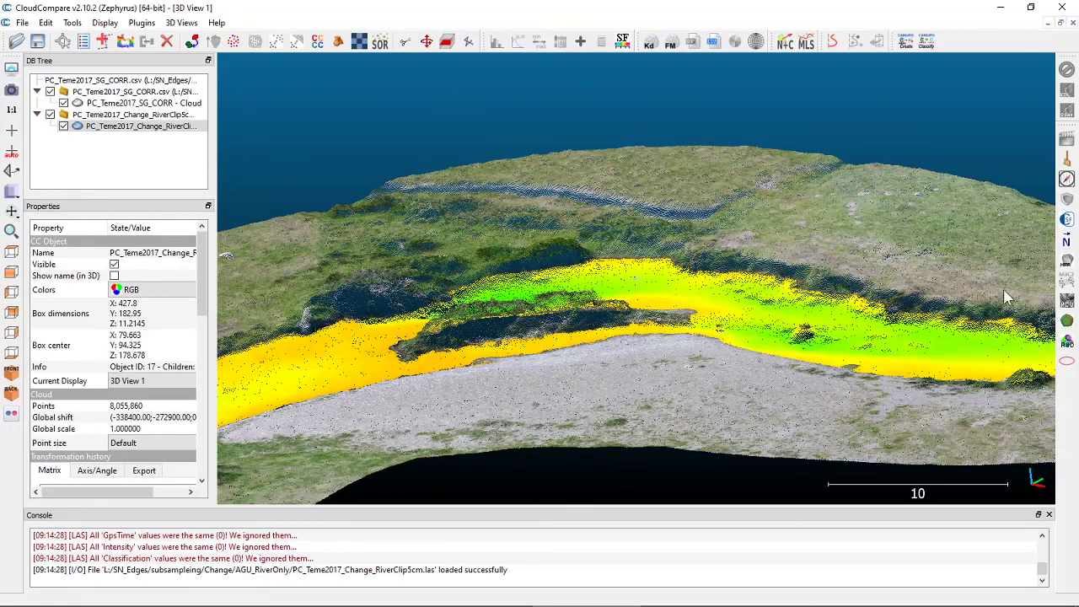
{"action": "left_click_drag", "start_coordinate": [563, 218], "coordinate": [691, 278]}
{"action": "scroll", "coordinate": [749, 231], "scroll_direction": "up", "scroll_amount": 5}
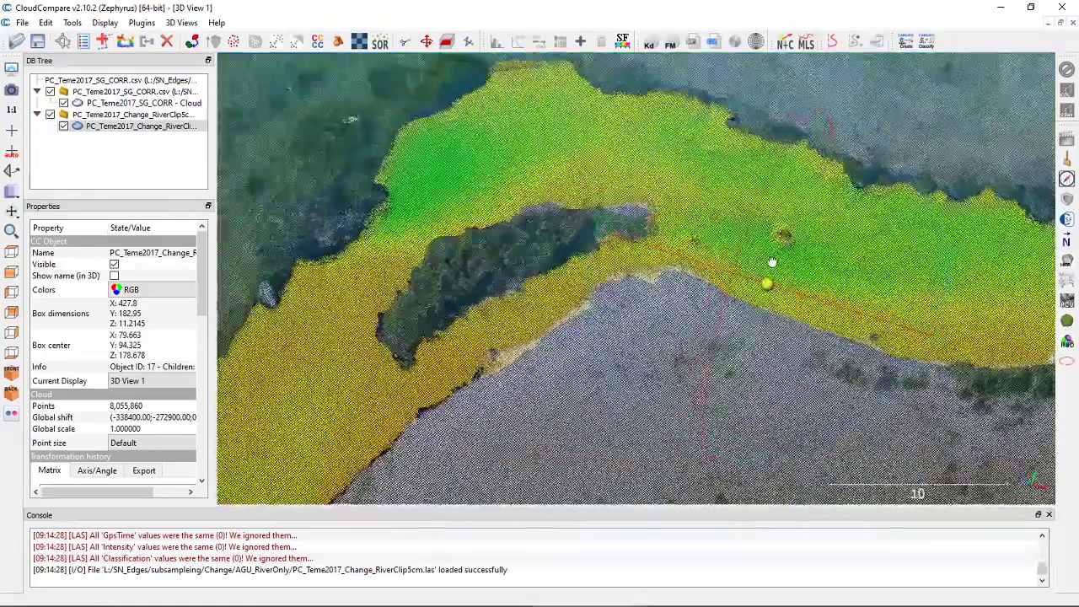
{"action": "scroll", "coordinate": [782, 280], "scroll_direction": "down", "scroll_amount": 8}
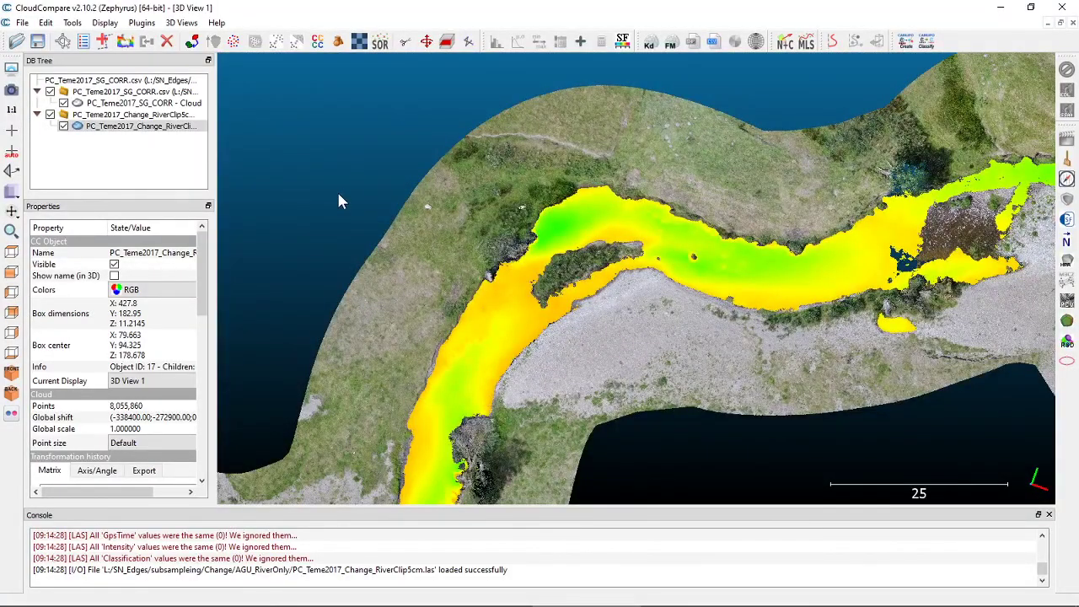
Step: Increase the default point size of the 3D view to 5
{"action": "mouse_move", "coordinate": [326, 110]}
{"action": "scroll", "coordinate": [145, 329], "scroll_direction": "down", "scroll_amount": 5}
{"action": "scroll", "coordinate": [145, 329], "scroll_direction": "up", "scroll_amount": 4}
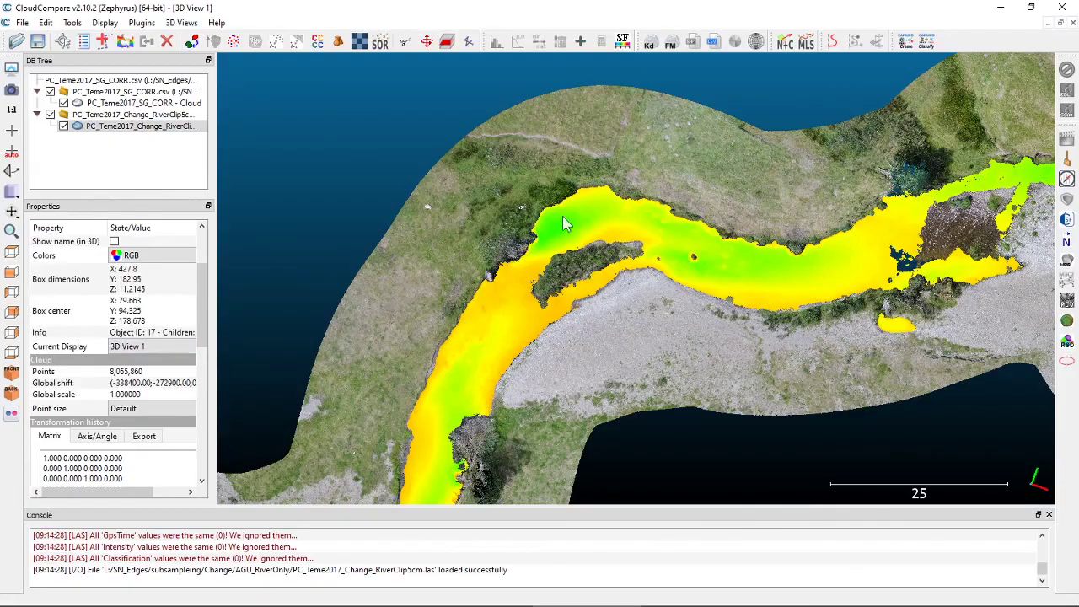
{"action": "mouse_move", "coordinate": [312, 70]}
{"action": "mouse_move", "coordinate": [406, 118]}
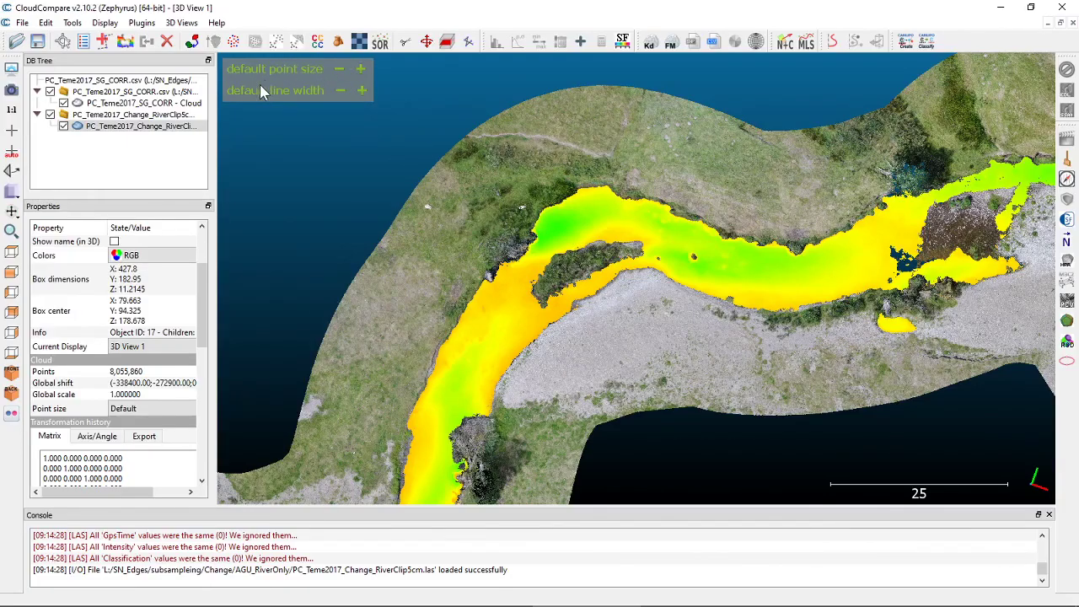
{"action": "left_click", "coordinate": [361, 71]}
{"action": "left_click", "coordinate": [361, 71]}
{"action": "left_click", "coordinate": [361, 71]}
{"action": "left_click", "coordinate": [362, 71]}
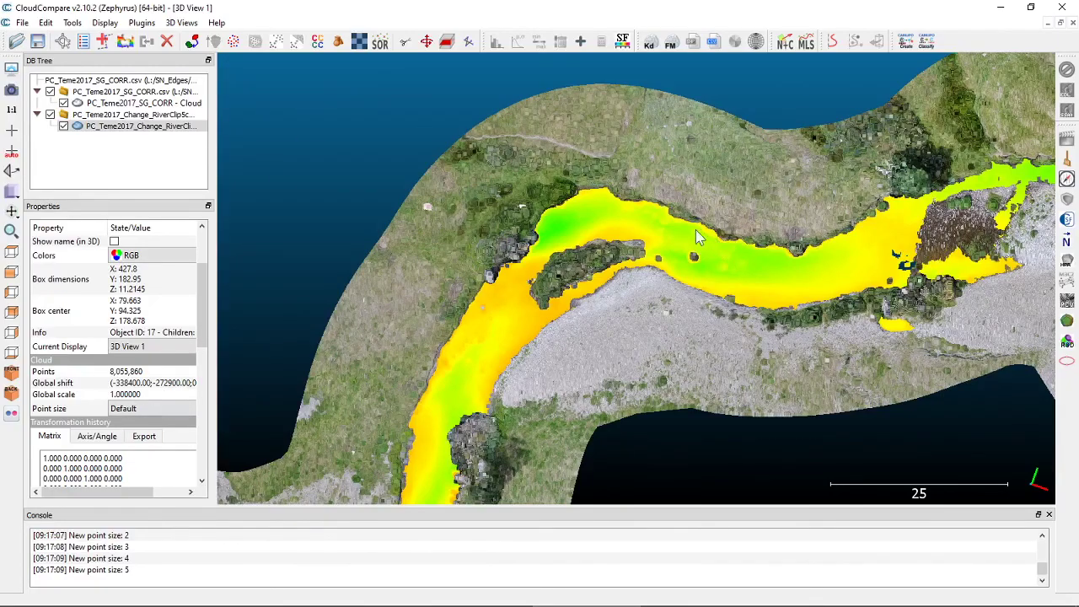
Step: Reduce the default point size to 2 in a close-up of individual points on the gravel bar beside the island
{"action": "scroll", "coordinate": [683, 228], "scroll_direction": "up", "scroll_amount": 2}
{"action": "scroll", "coordinate": [623, 229], "scroll_direction": "up", "scroll_amount": 8}
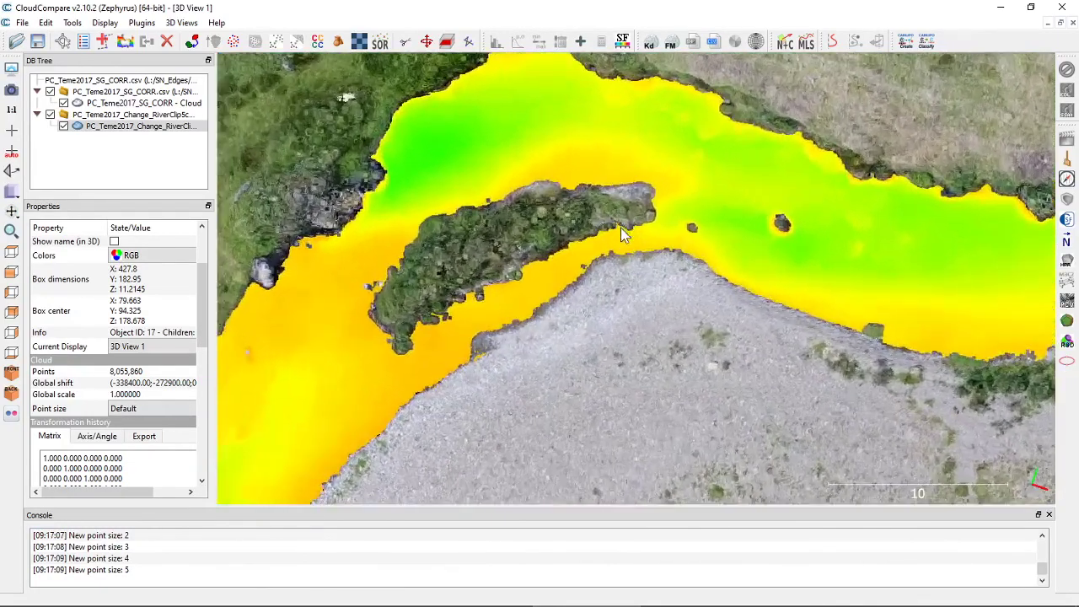
{"action": "scroll", "coordinate": [624, 236], "scroll_direction": "up", "scroll_amount": 5}
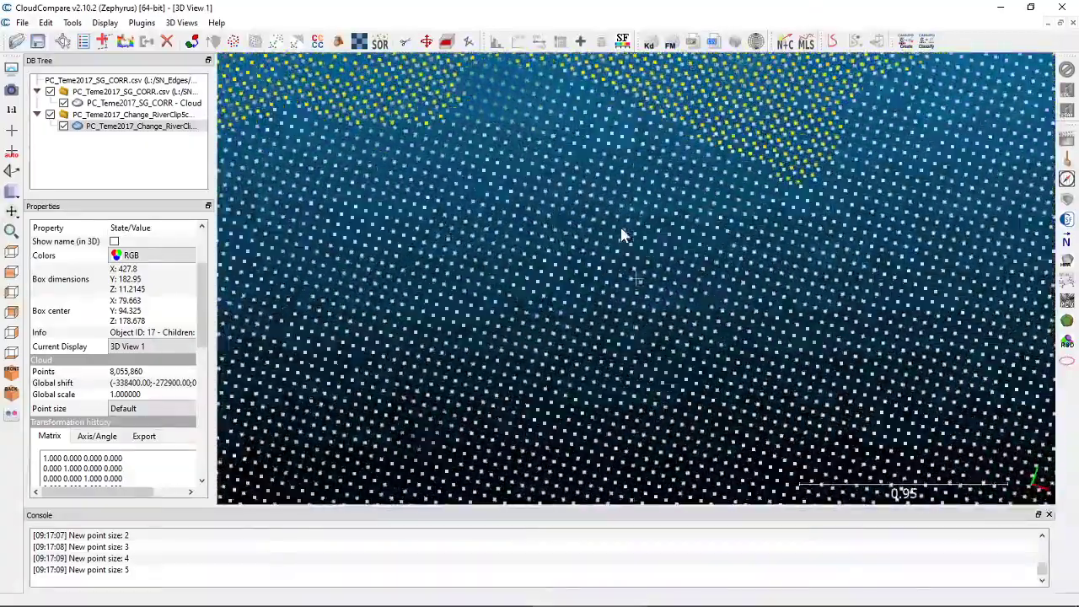
{"action": "scroll", "coordinate": [650, 262], "scroll_direction": "up", "scroll_amount": 3}
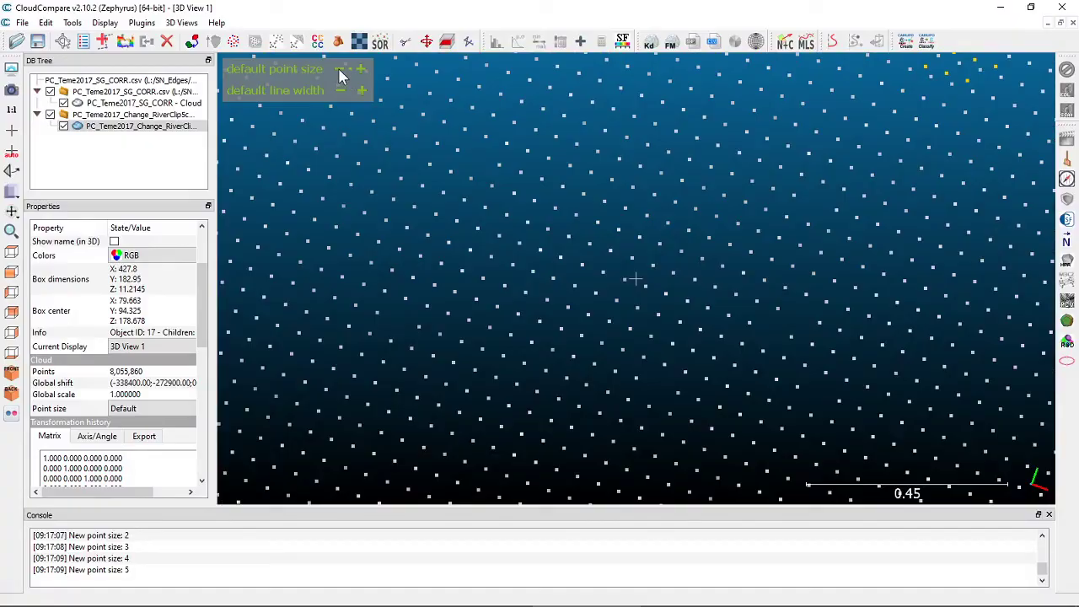
{"action": "left_click", "coordinate": [340, 71]}
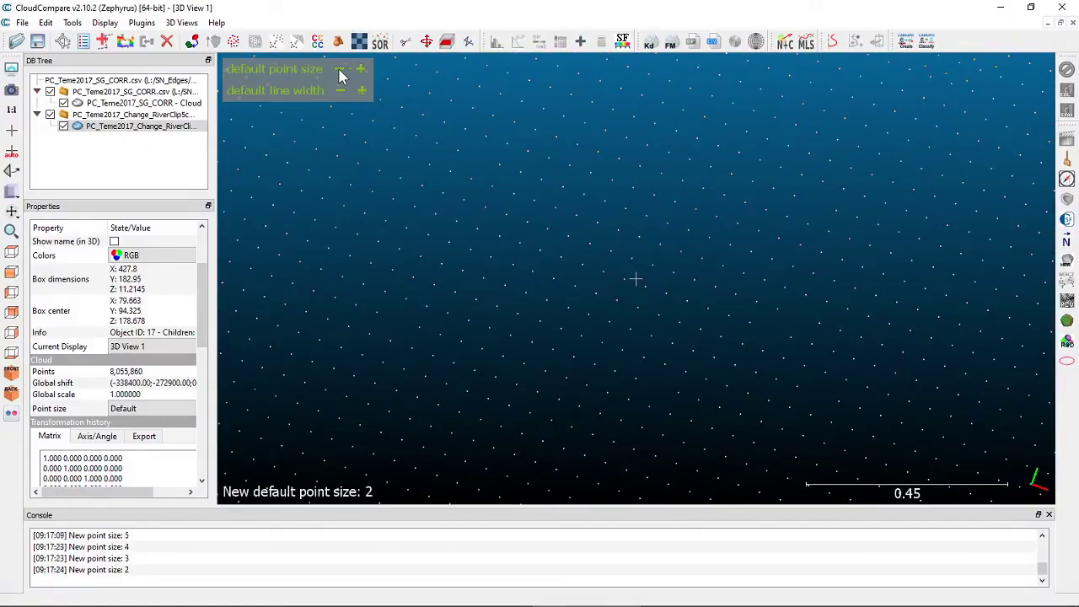
Step: Raise the default point size to the maximum of 16 in the close-up of the gravel bar points
{"action": "left_click", "coordinate": [362, 71]}
{"action": "left_click", "coordinate": [362, 70]}
{"action": "left_click", "coordinate": [362, 70]}
{"action": "left_click", "coordinate": [362, 71]}
{"action": "left_click", "coordinate": [362, 71]}
{"action": "left_click", "coordinate": [361, 71]}
{"action": "left_click", "coordinate": [362, 71]}
{"action": "left_click", "coordinate": [361, 70]}
{"action": "left_click", "coordinate": [361, 71]}
{"action": "left_click", "coordinate": [361, 71]}
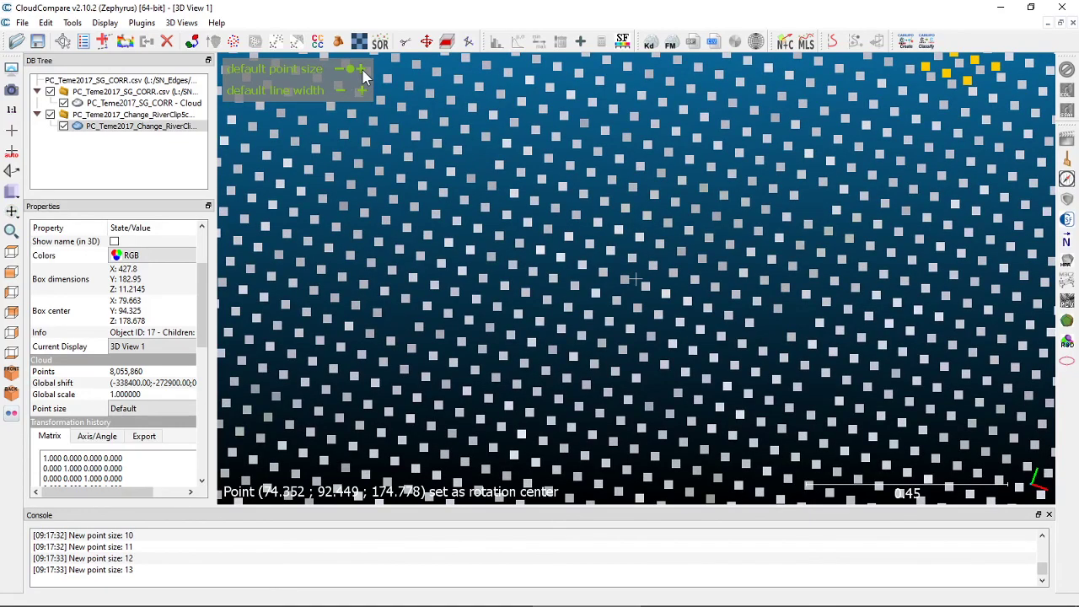
{"action": "left_click", "coordinate": [362, 70]}
{"action": "left_click", "coordinate": [362, 70]}
{"action": "left_click", "coordinate": [361, 71]}
{"action": "left_click", "coordinate": [362, 71]}
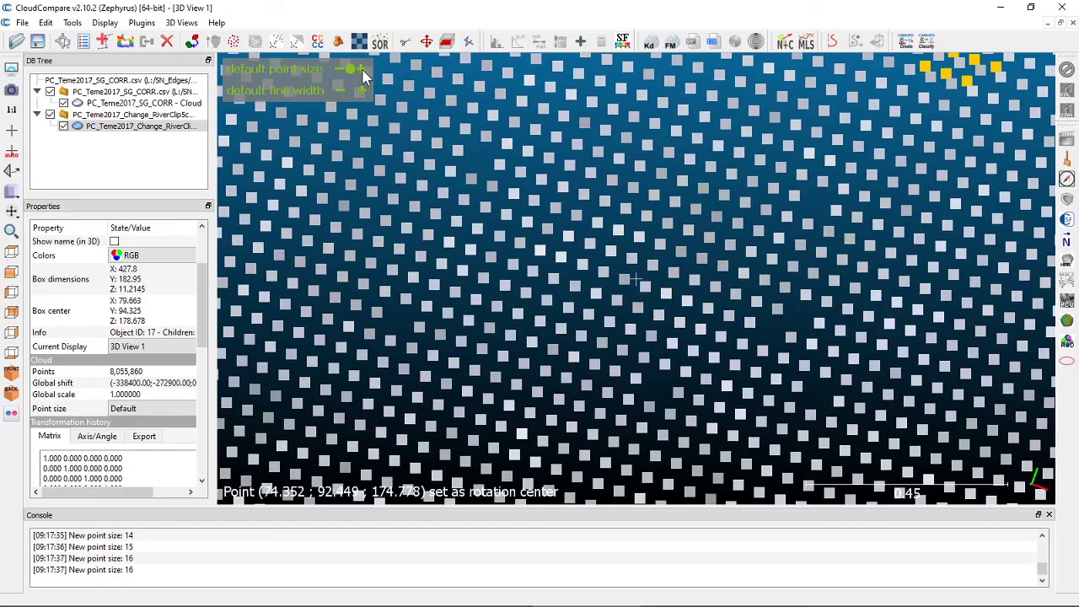
{"action": "left_click", "coordinate": [362, 71]}
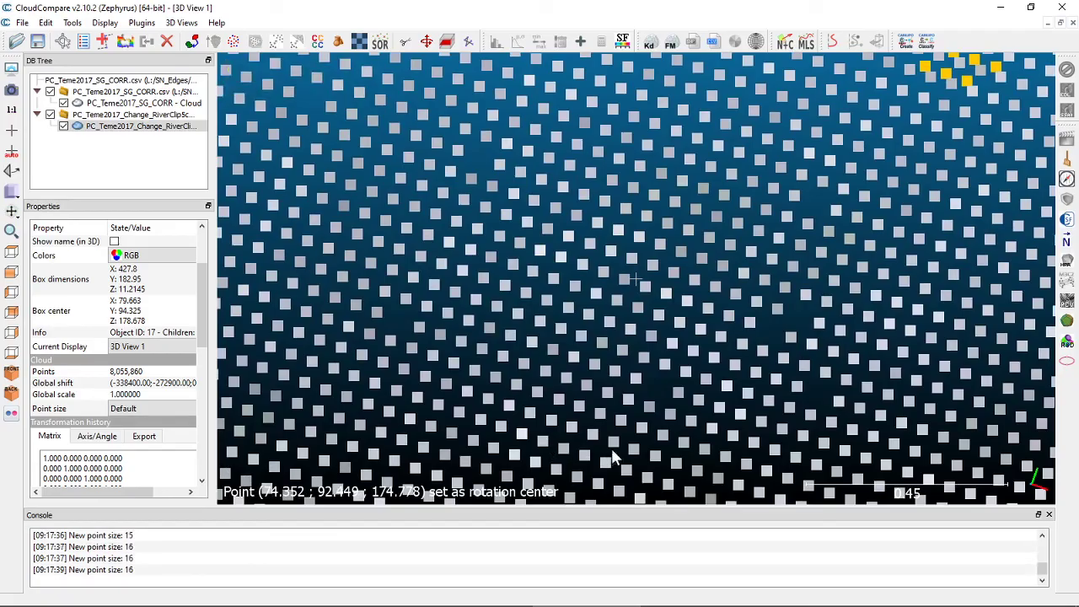
Step: Inspect the gravel bar and the vegetated mid-channel island at several zoom levels with the enlarged points
{"action": "scroll", "coordinate": [552, 336], "scroll_direction": "down", "scroll_amount": 5}
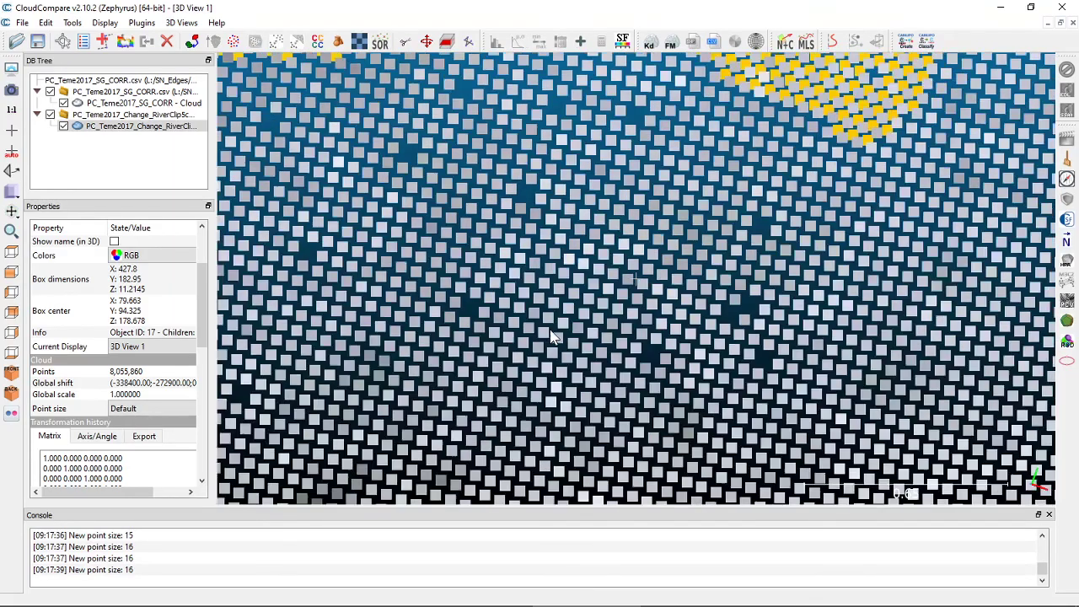
{"action": "scroll", "coordinate": [550, 333], "scroll_direction": "up", "scroll_amount": 6}
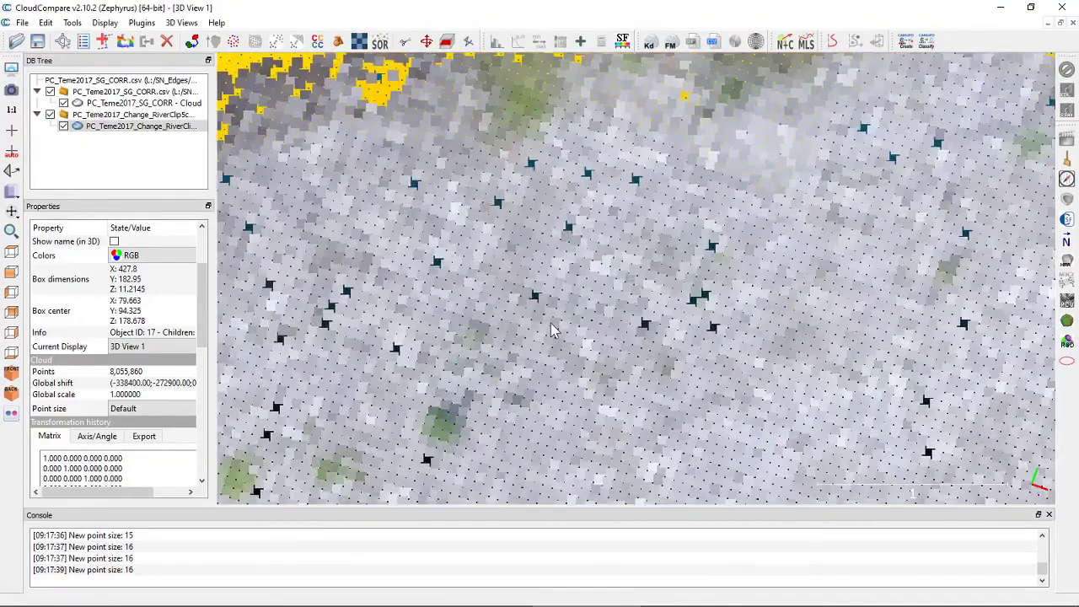
{"action": "scroll", "coordinate": [551, 323], "scroll_direction": "down", "scroll_amount": 8}
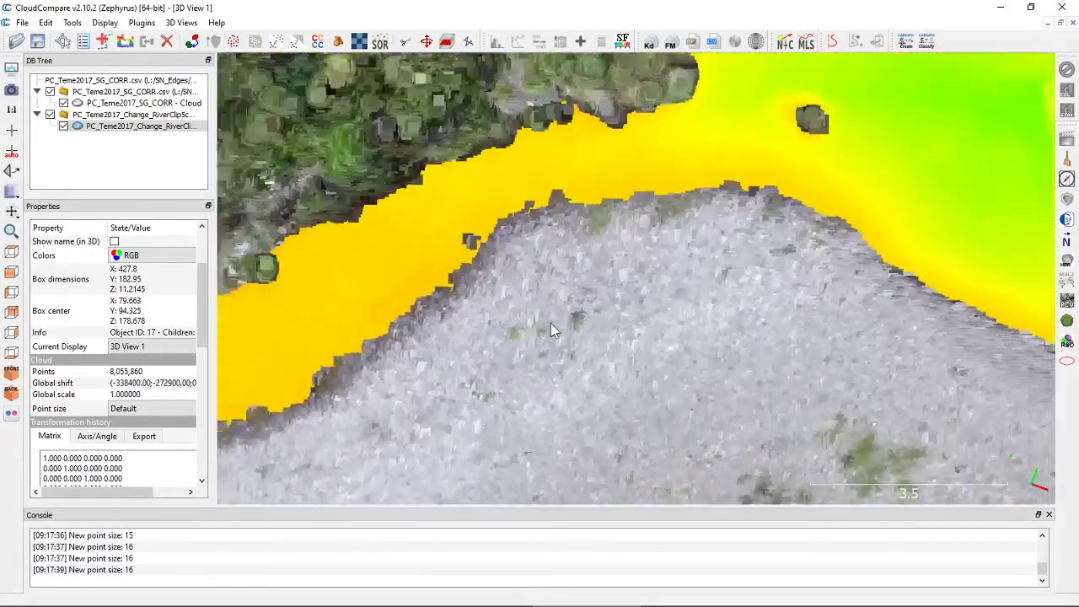
{"action": "right_click_drag", "start_coordinate": [458, 207], "coordinate": [723, 342]}
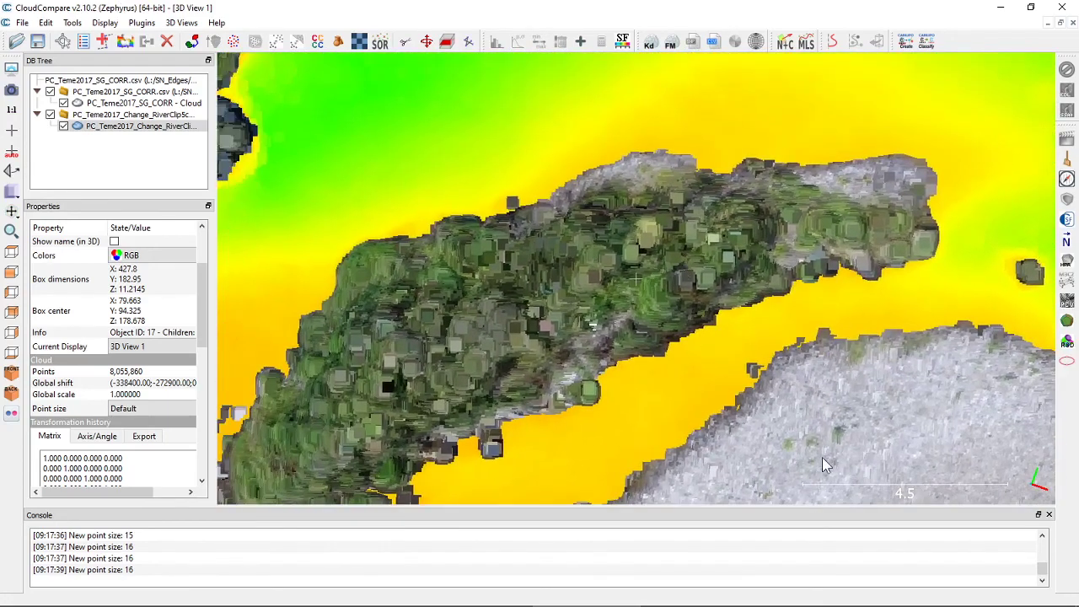
{"action": "scroll", "coordinate": [824, 460], "scroll_direction": "up", "scroll_amount": 2}
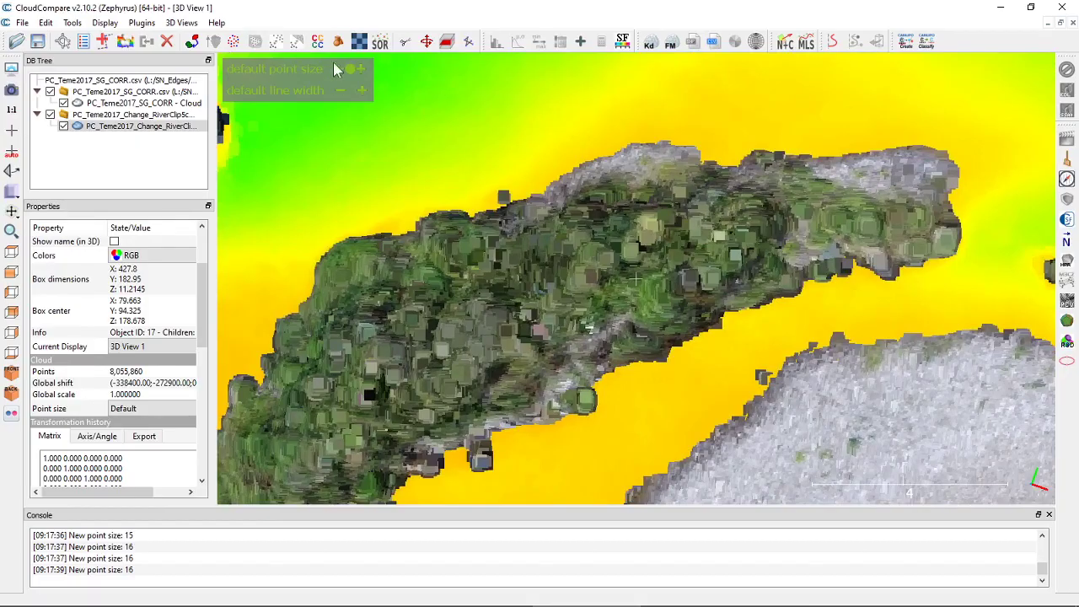
Step: Lower the default point size to 1 with the mid-channel island in close-up
{"action": "double_click", "coordinate": [335, 69]}
{"action": "left_click", "coordinate": [335, 69]}
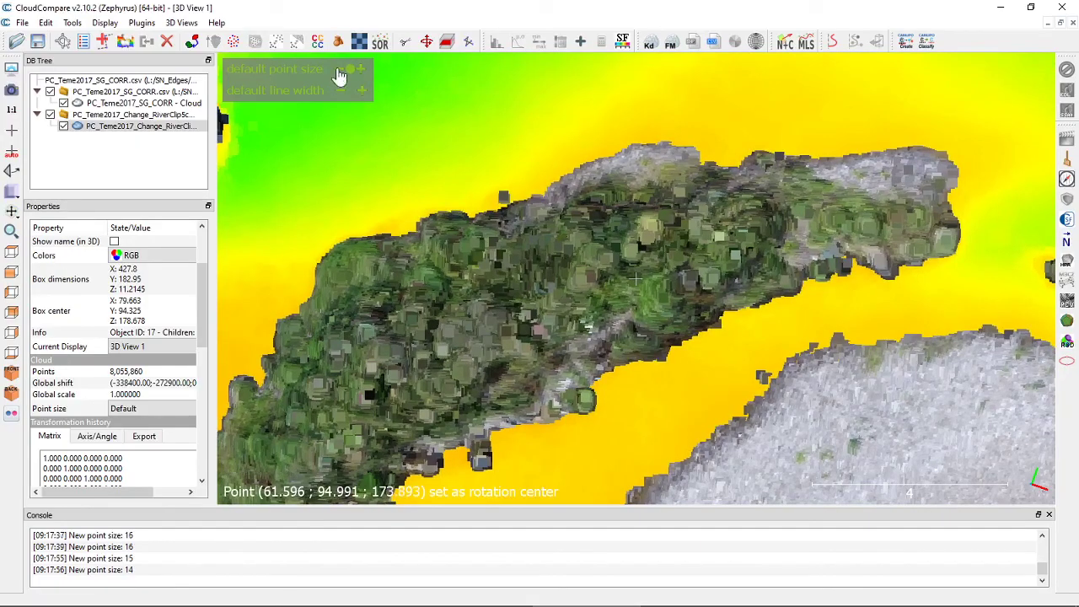
{"action": "left_click", "coordinate": [335, 69]}
{"action": "left_click", "coordinate": [337, 69]}
{"action": "left_click", "coordinate": [337, 69]}
{"action": "left_click", "coordinate": [337, 70]}
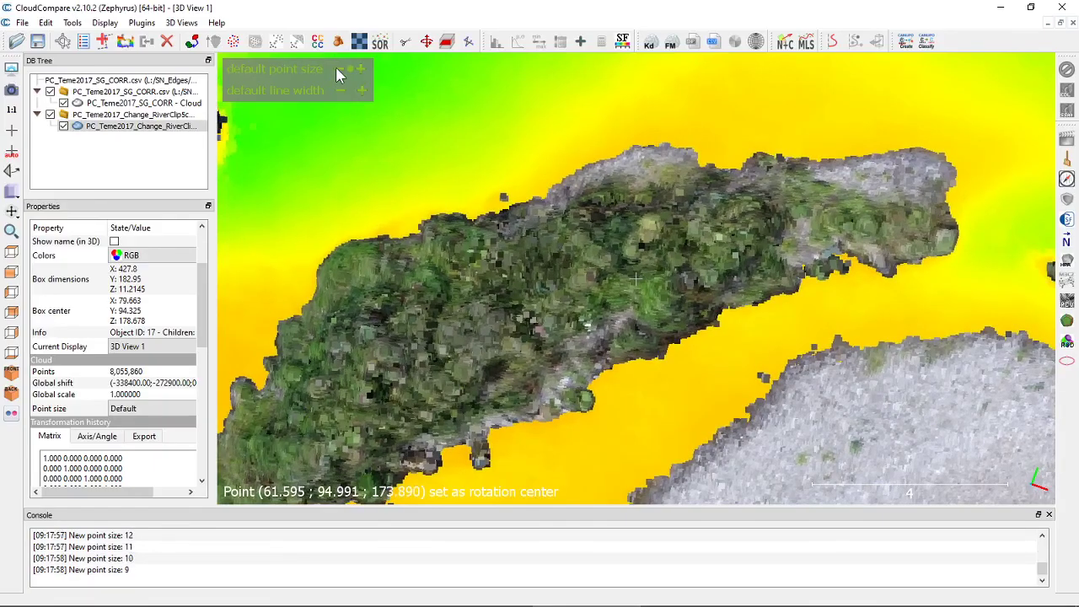
{"action": "left_click", "coordinate": [337, 69]}
{"action": "left_click", "coordinate": [337, 69]}
{"action": "left_click", "coordinate": [337, 69]}
{"action": "left_click", "coordinate": [337, 69]}
{"action": "left_click", "coordinate": [337, 69]}
{"action": "left_click", "coordinate": [337, 69]}
{"action": "left_click", "coordinate": [337, 69]}
{"action": "left_click", "coordinate": [338, 69]}
Step: Set the default point size to 2 with the channel and its bank viewed from a low oblique angle
{"action": "left_click_drag", "start_coordinate": [862, 275], "coordinate": [549, 80]}
{"action": "mouse_move", "coordinate": [328, 65]}
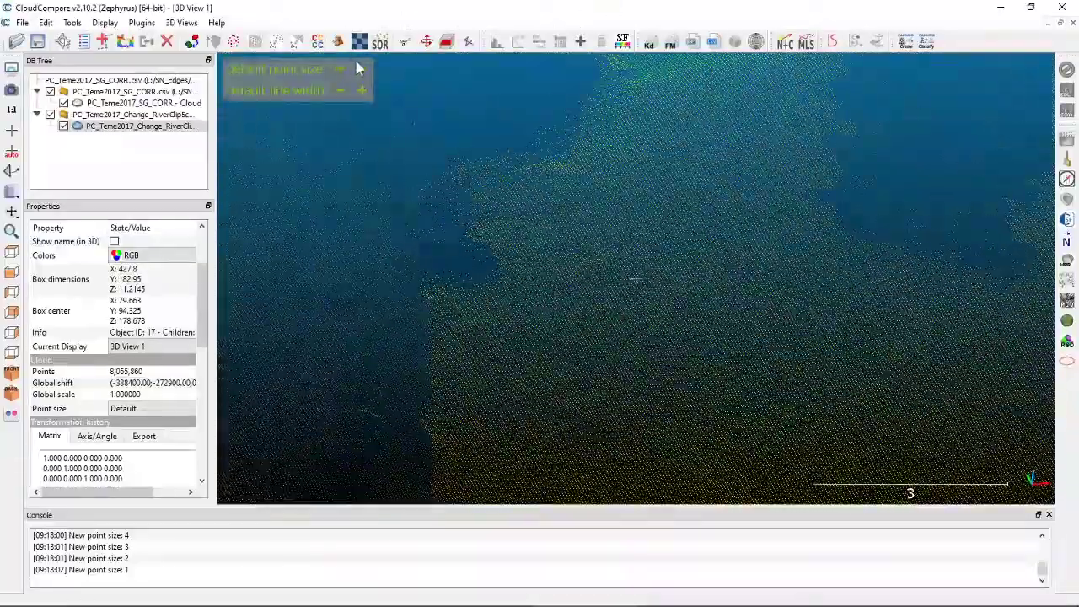
{"action": "left_click", "coordinate": [361, 70]}
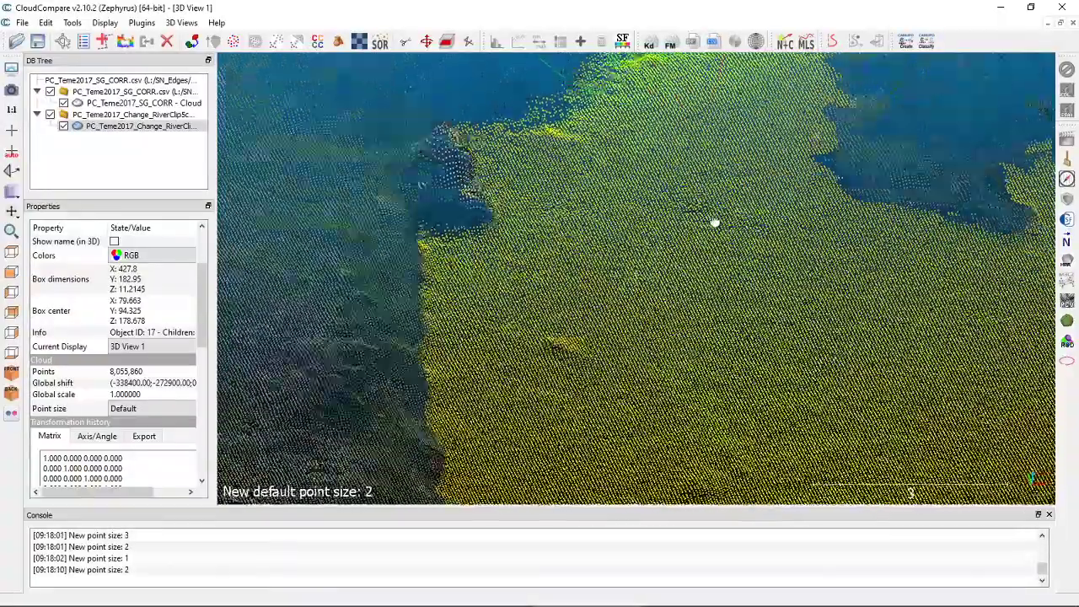
{"action": "left_click_drag", "start_coordinate": [714, 224], "coordinate": [364, 130]}
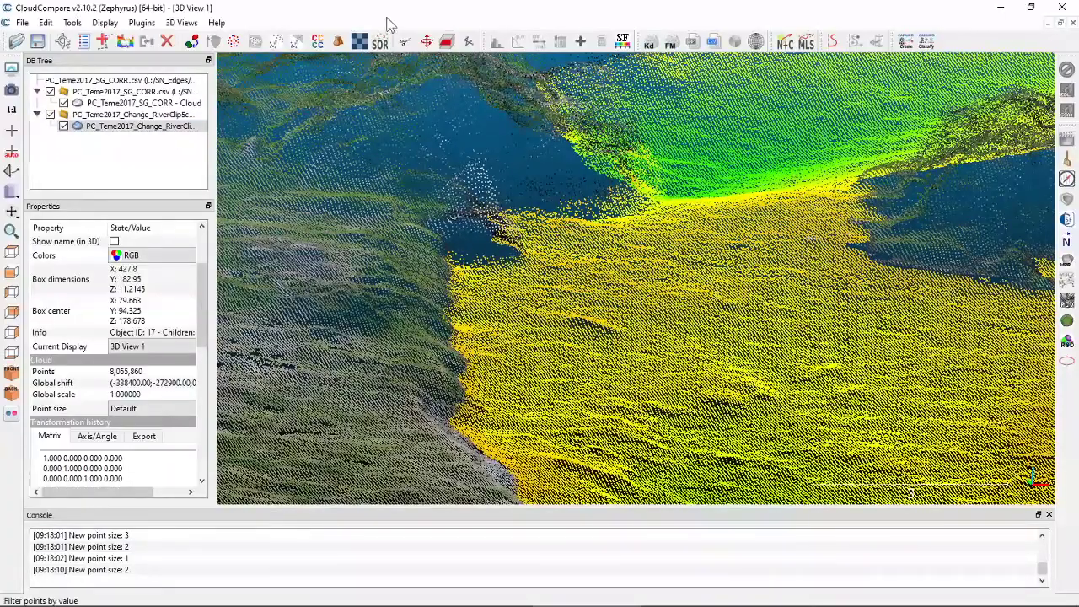
Step: Examine the combined river and bank clouds from the island bend to both ends of the reach from oblique angles
{"action": "scroll", "coordinate": [780, 392], "scroll_direction": "down", "scroll_amount": 10}
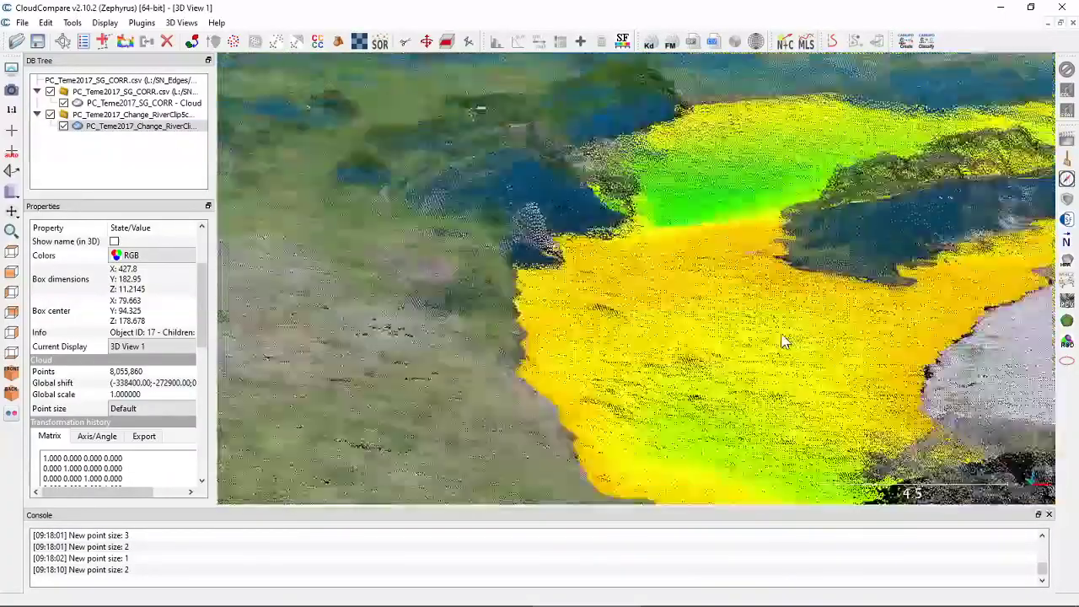
{"action": "scroll", "coordinate": [768, 350], "scroll_direction": "down", "scroll_amount": 5}
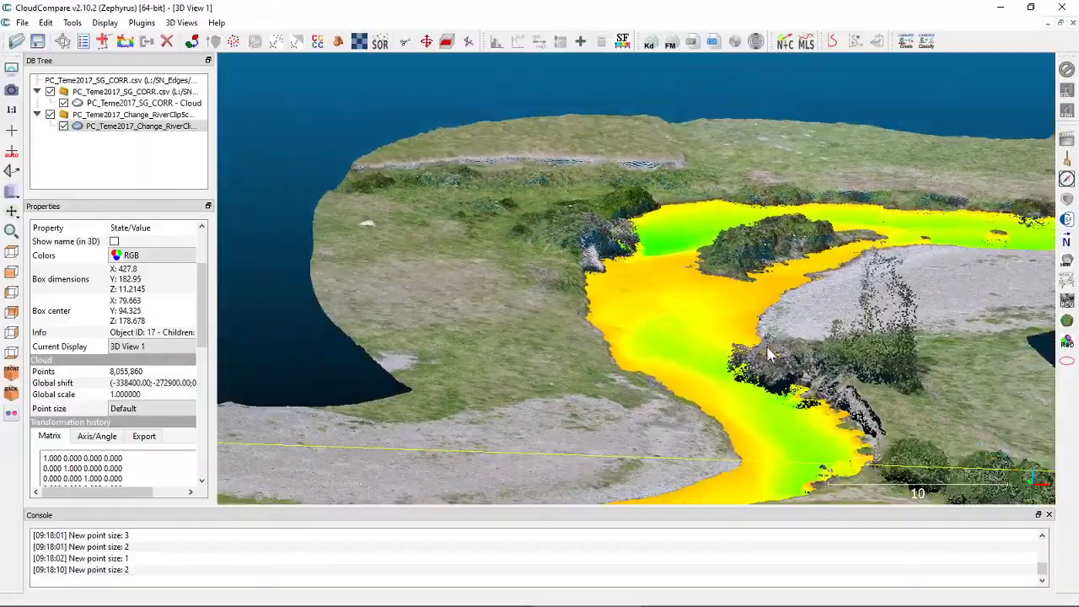
{"action": "left_click_drag", "start_coordinate": [612, 228], "coordinate": [531, 366]}
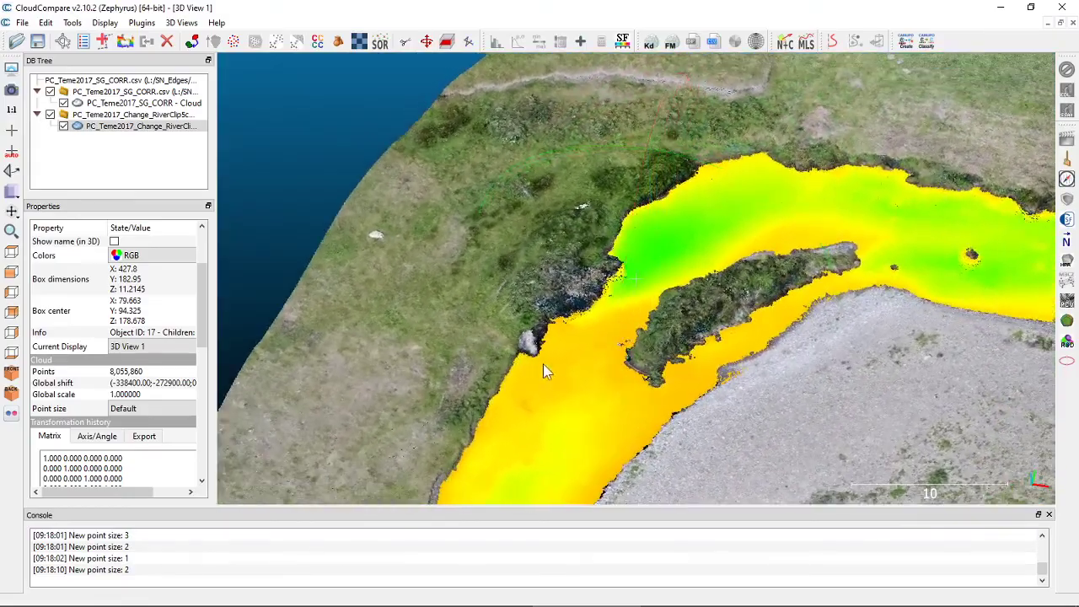
{"action": "scroll", "coordinate": [636, 348], "scroll_direction": "down", "scroll_amount": 6}
{"action": "scroll", "coordinate": [636, 348], "scroll_direction": "down", "scroll_amount": 3}
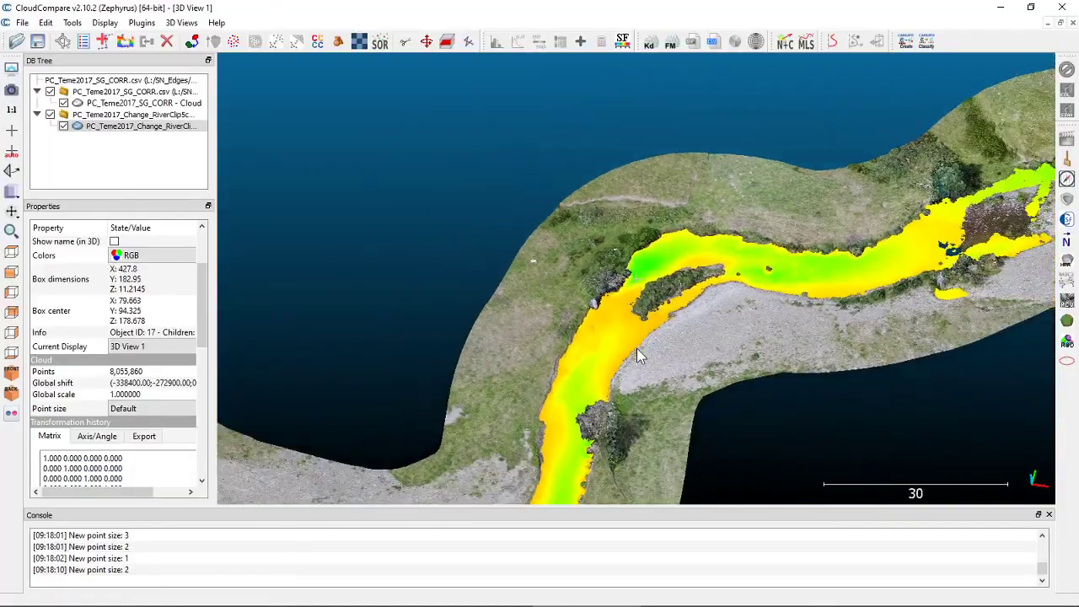
{"action": "right_click_drag", "start_coordinate": [833, 295], "coordinate": [572, 215]}
{"action": "left_click_drag", "start_coordinate": [572, 214], "coordinate": [622, 316]}
{"action": "right_click_drag", "start_coordinate": [622, 316], "coordinate": [610, 297]}
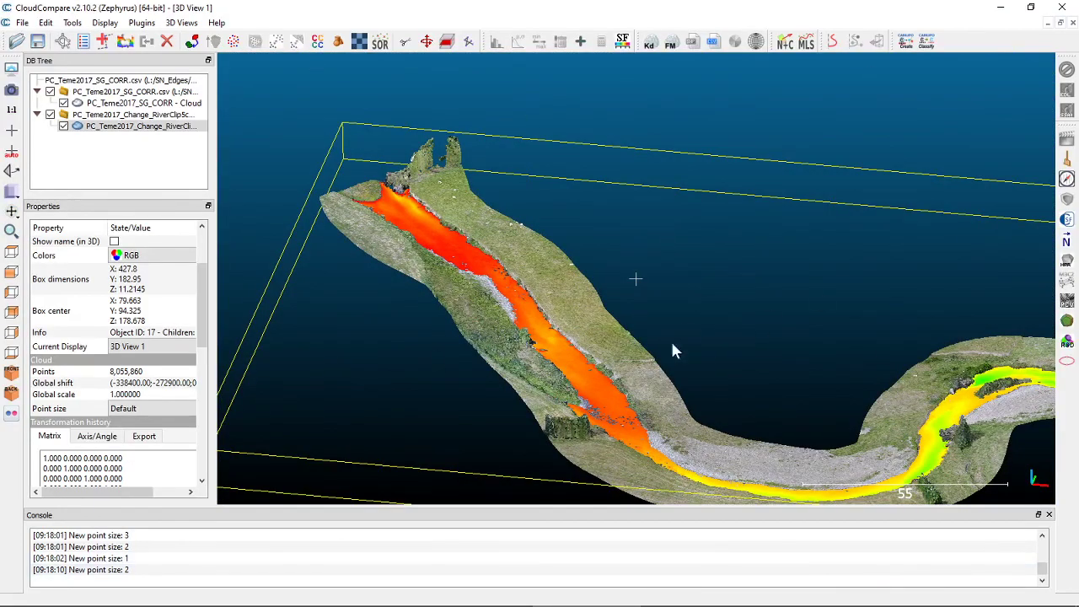
{"action": "right_click_drag", "start_coordinate": [843, 300], "coordinate": [425, 230]}
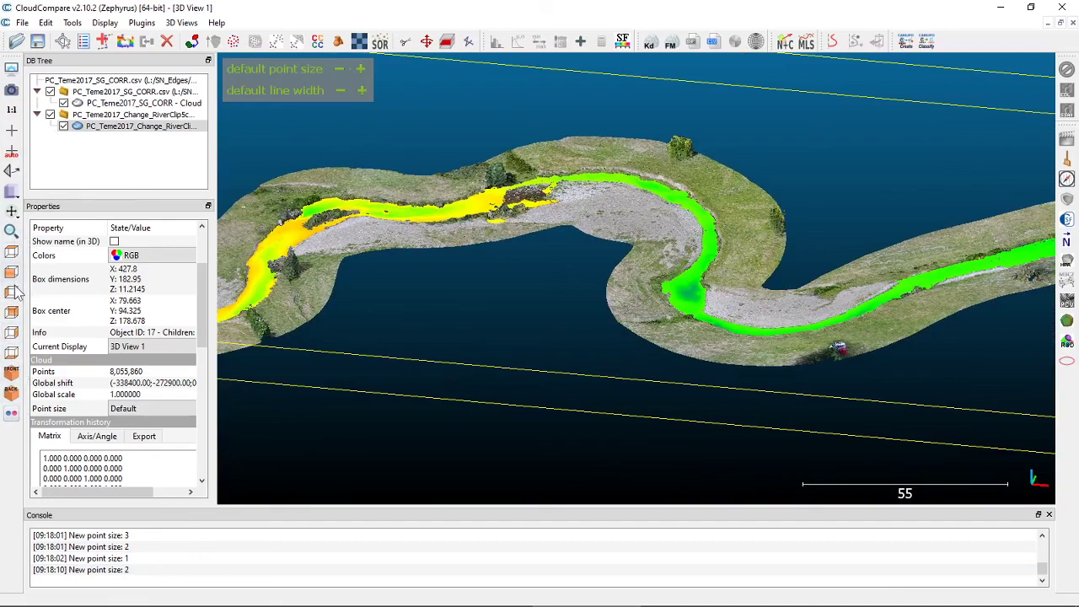
{"action": "left_click_drag", "start_coordinate": [497, 177], "coordinate": [466, 288]}
Step: Fit the full extent of the river and bank clouds in the 3D view and show them in the standard top view
{"action": "left_click", "coordinate": [11, 229]}
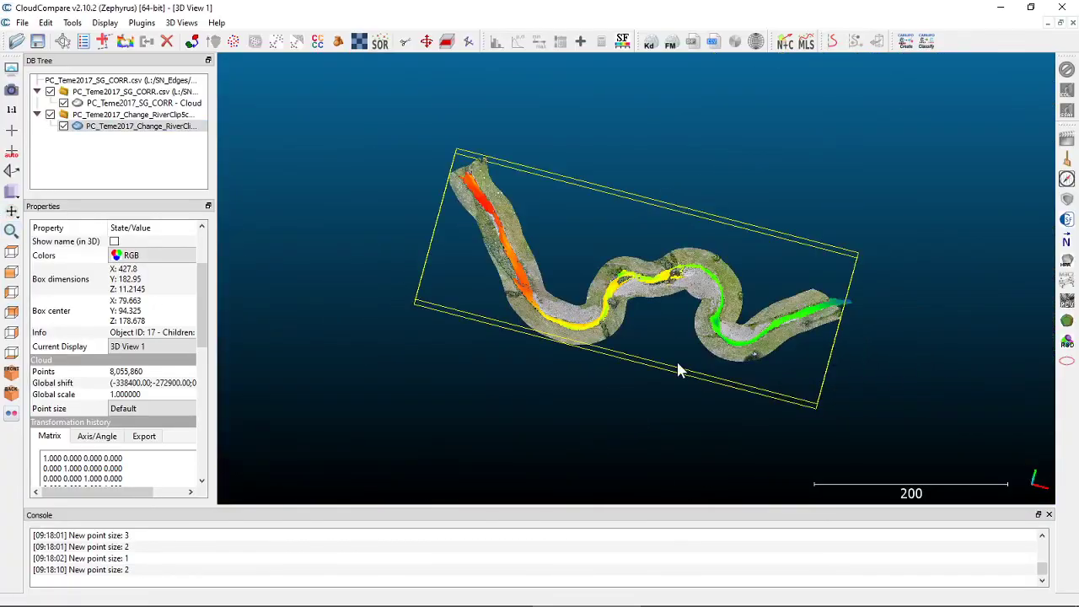
{"action": "left_click", "coordinate": [13, 252]}
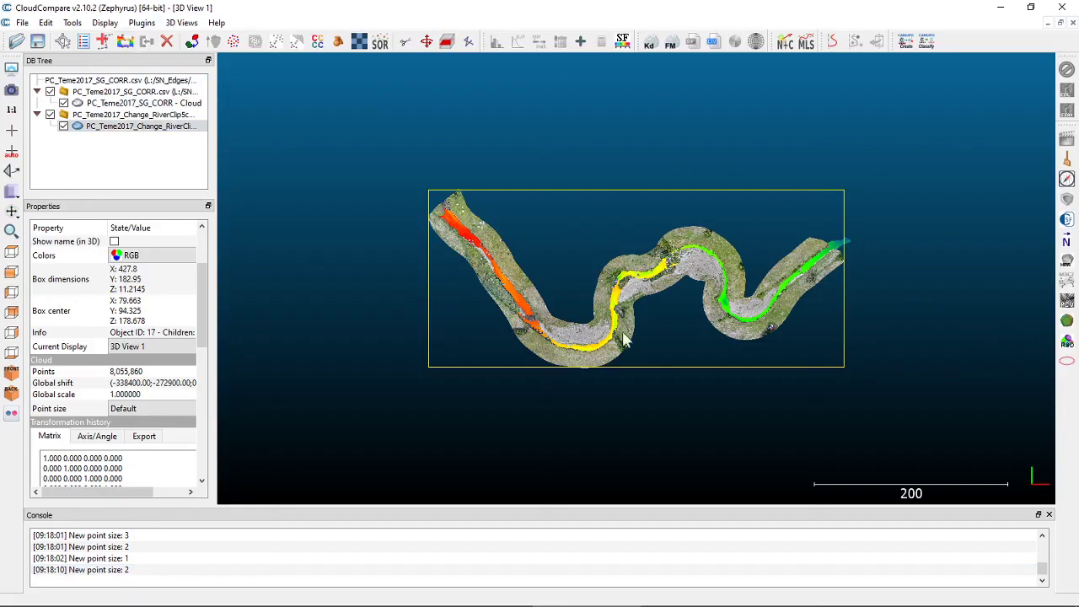
{"action": "mouse_move", "coordinate": [301, 110]}
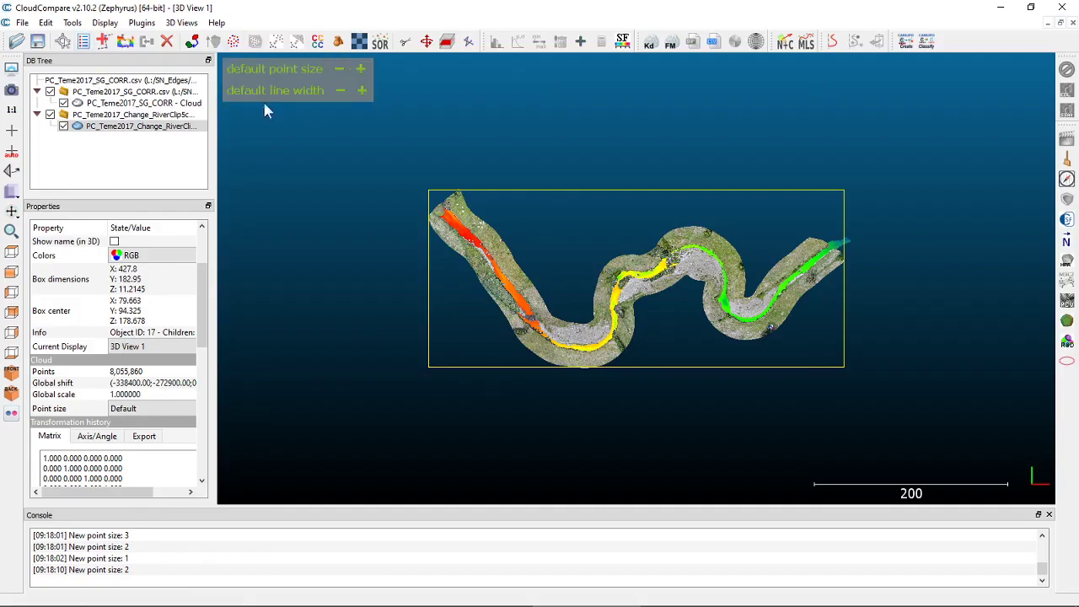